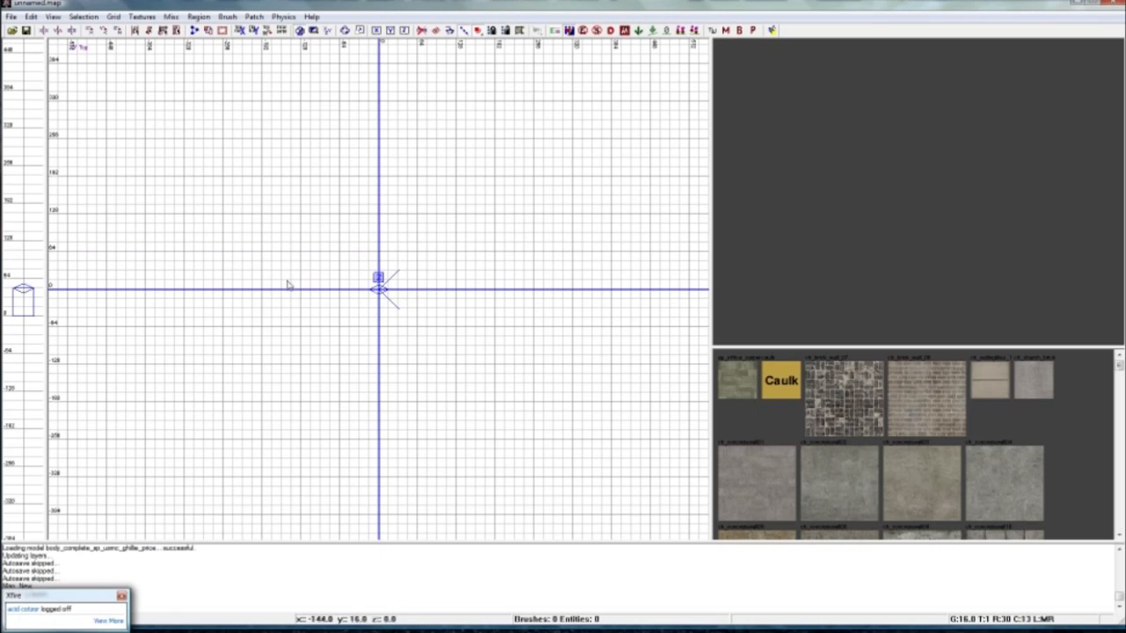
Set the grid size to 4 and draw a rectangular floor brush about 704 by 656 units around the origin
{"action": "left_click", "coordinate": [113, 17]}
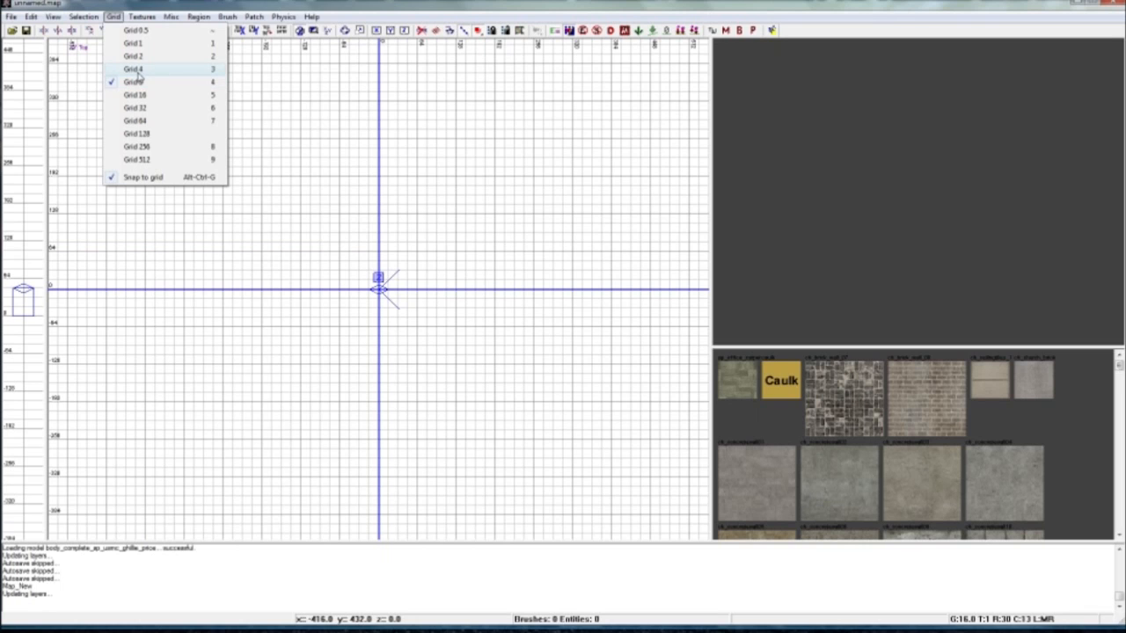
{"action": "left_click", "coordinate": [135, 69]}
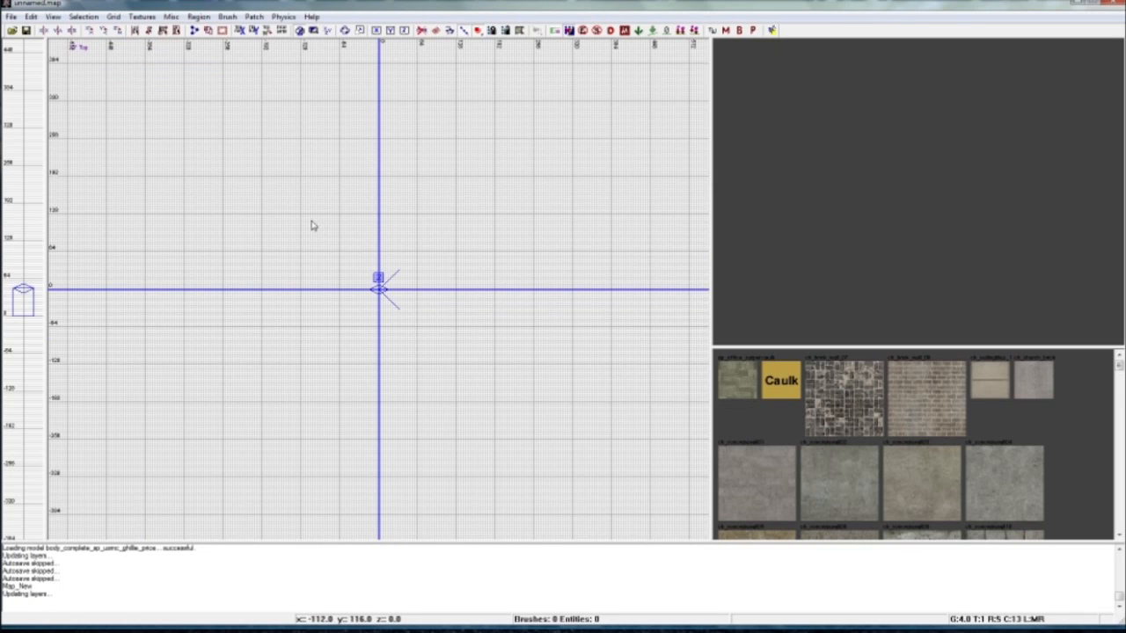
{"action": "scroll", "coordinate": [312, 226], "scroll_direction": "up", "scroll_amount": 1}
{"action": "scroll", "coordinate": [312, 226], "scroll_direction": "up", "scroll_amount": 1}
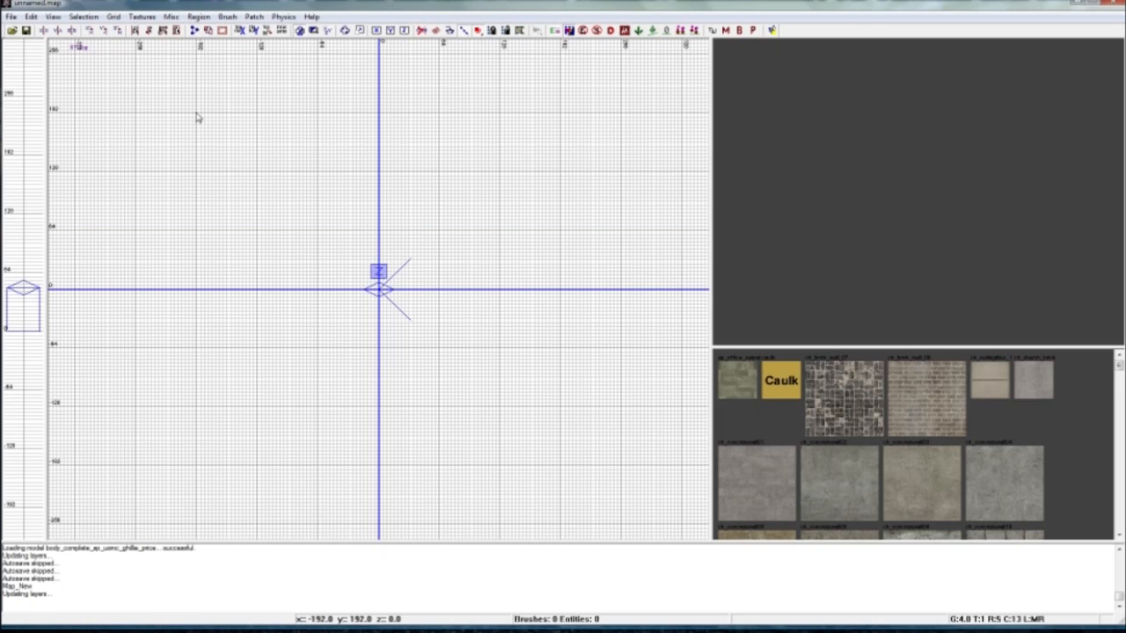
{"action": "scroll", "coordinate": [247, 151], "scroll_direction": "down", "scroll_amount": 1}
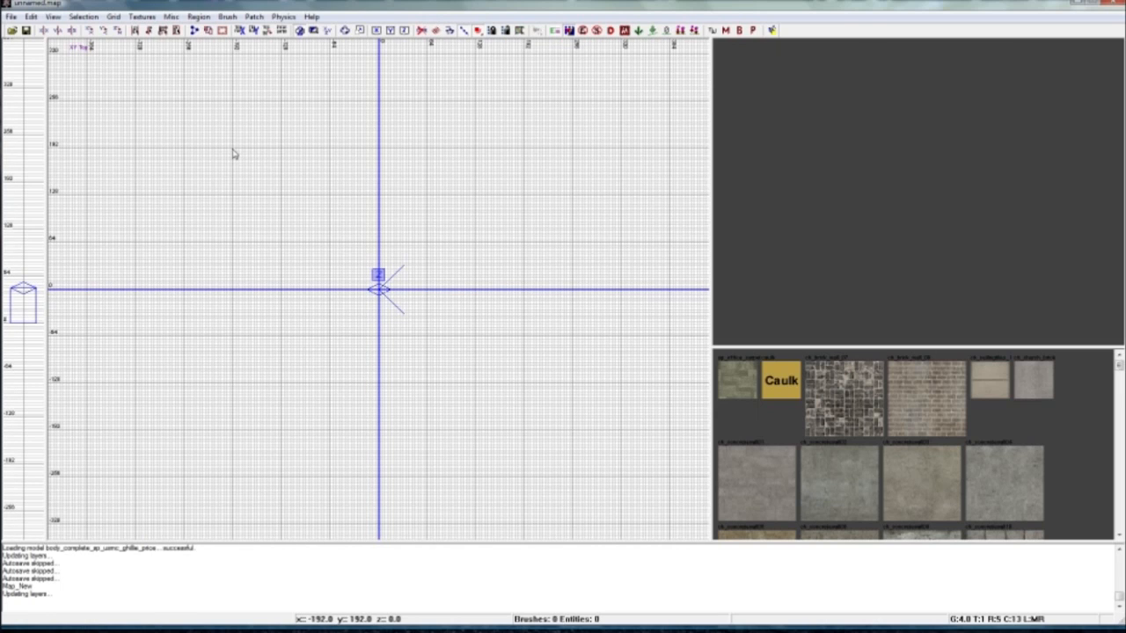
{"action": "mouse_move", "coordinate": [136, 58]}
{"action": "left_mouse_down"}
{"action": "mouse_move", "coordinate": [446, 346]}
{"action": "mouse_move", "coordinate": [623, 535]}
{"action": "mouse_move", "coordinate": [673, 529]}
{"action": "left_mouse_up"}
{"action": "left_click_drag", "start_coordinate": [416, 271], "coordinate": [397, 245]}
Reduce the floor brush's thickness to 4 units
{"action": "right_click", "coordinate": [992, 277]}
{"action": "right_click", "coordinate": [985, 256]}
{"action": "mouse_move", "coordinate": [985, 256]}
{"action": "right_mouse_down"}
{"action": "mouse_move", "coordinate": [955, 233]}
{"action": "mouse_move", "coordinate": [973, 254]}
{"action": "mouse_move", "coordinate": [966, 247]}
{"action": "mouse_move", "coordinate": [985, 231]}
{"action": "mouse_move", "coordinate": [953, 259]}
{"action": "right_mouse_up"}
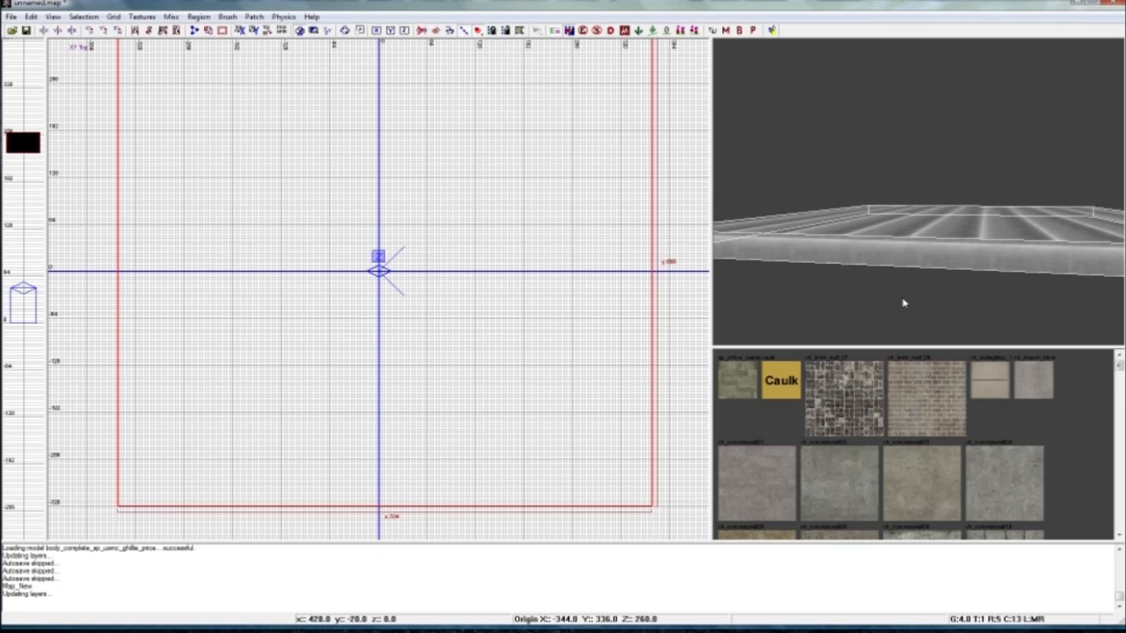
{"action": "left_click_drag", "start_coordinate": [891, 300], "coordinate": [886, 289]}
{"action": "right_click_drag", "start_coordinate": [887, 290], "coordinate": [887, 288]}
{"action": "mouse_move", "coordinate": [817, 216]}
{"action": "right_mouse_down"}
{"action": "mouse_move", "coordinate": [863, 210]}
{"action": "mouse_move", "coordinate": [826, 217]}
{"action": "mouse_move", "coordinate": [824, 190]}
{"action": "mouse_move", "coordinate": [827, 209]}
{"action": "mouse_move", "coordinate": [814, 217]}
{"action": "mouse_move", "coordinate": [818, 208]}
{"action": "mouse_move", "coordinate": [874, 226]}
{"action": "right_mouse_up"}
{"action": "key", "text": "Escape"}
{"action": "left_click", "coordinate": [832, 211], "text": "shift"}
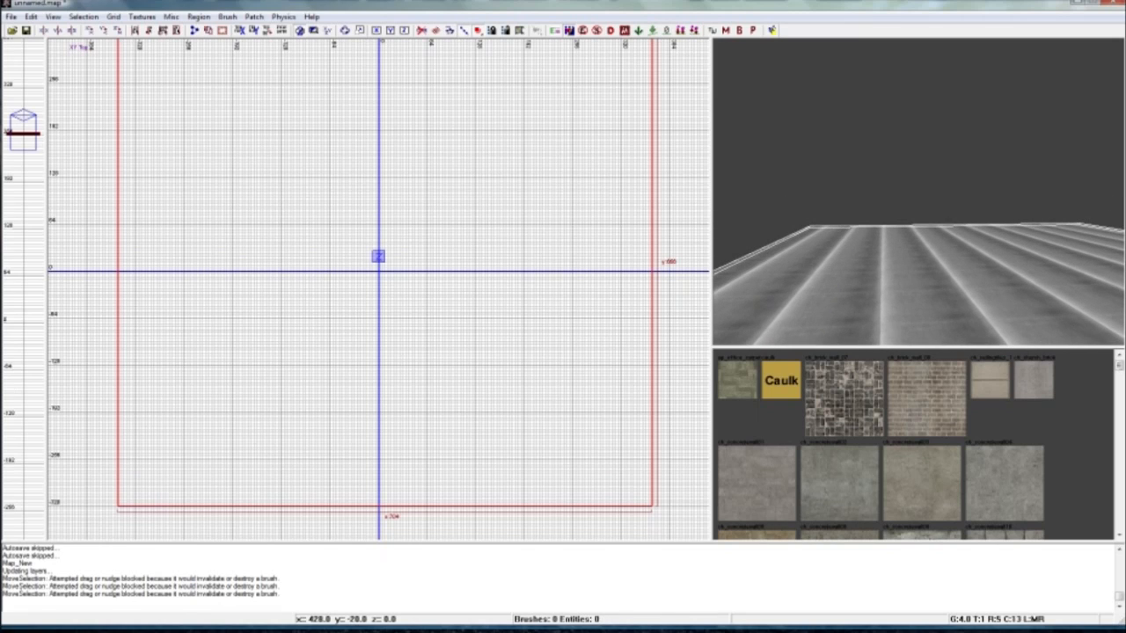
{"action": "right_click_drag", "start_coordinate": [881, 232], "coordinate": [879, 233]}
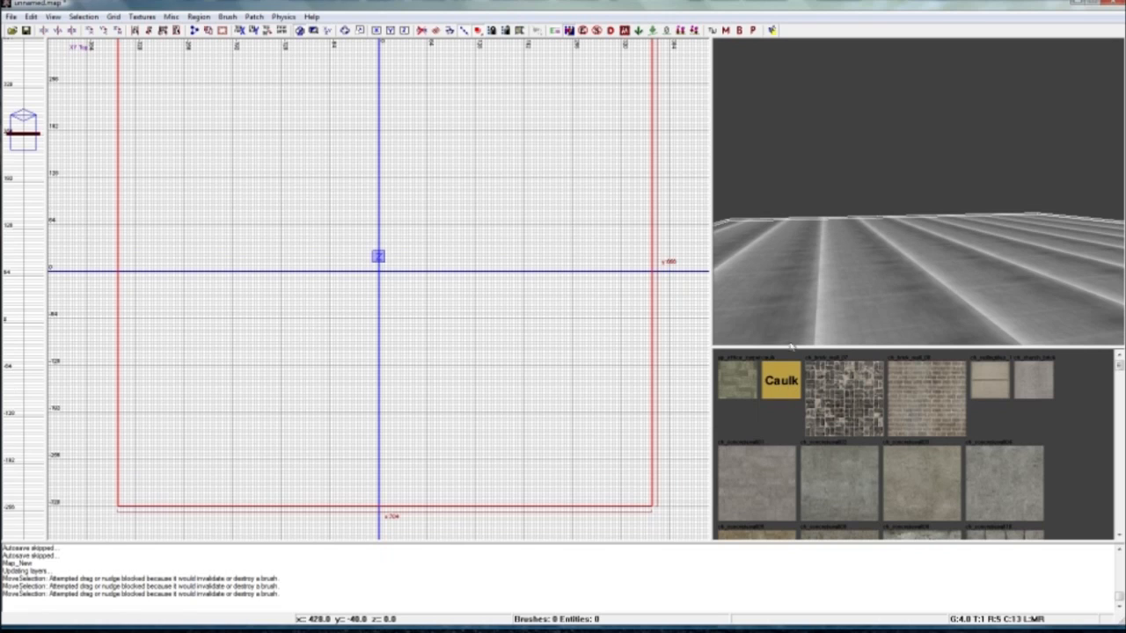
{"action": "right_click_drag", "start_coordinate": [851, 235], "coordinate": [805, 250]}
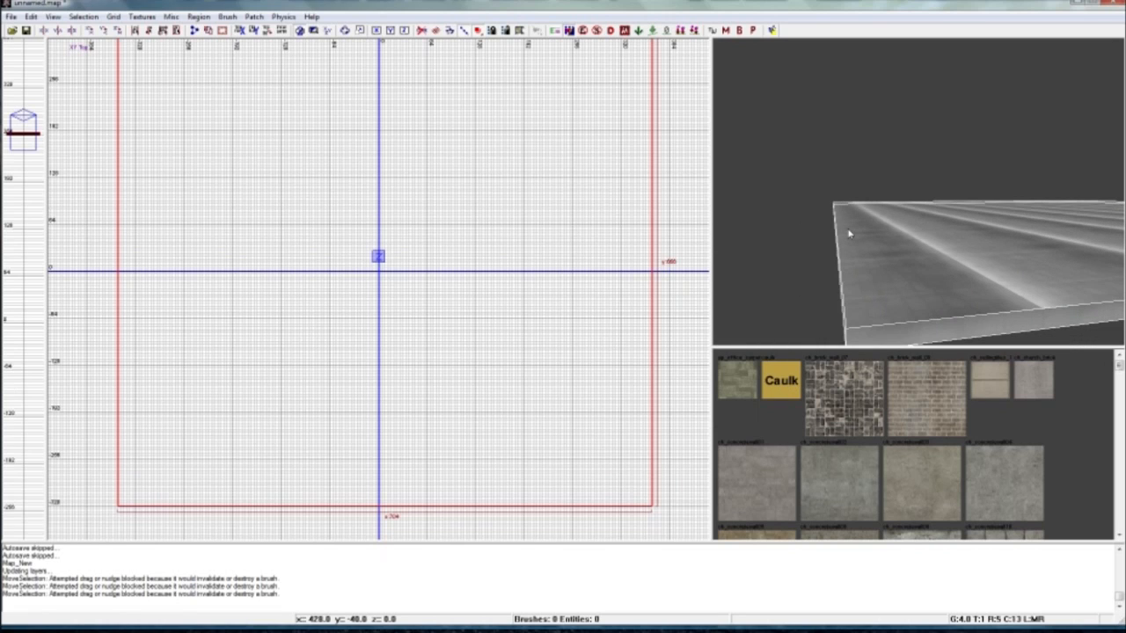
{"action": "mouse_move", "coordinate": [849, 234]}
{"action": "right_mouse_down"}
{"action": "mouse_move", "coordinate": [837, 185]}
{"action": "mouse_move", "coordinate": [861, 230]}
{"action": "right_mouse_up"}
{"action": "right_click_drag", "start_coordinate": [972, 267], "coordinate": [937, 264]}
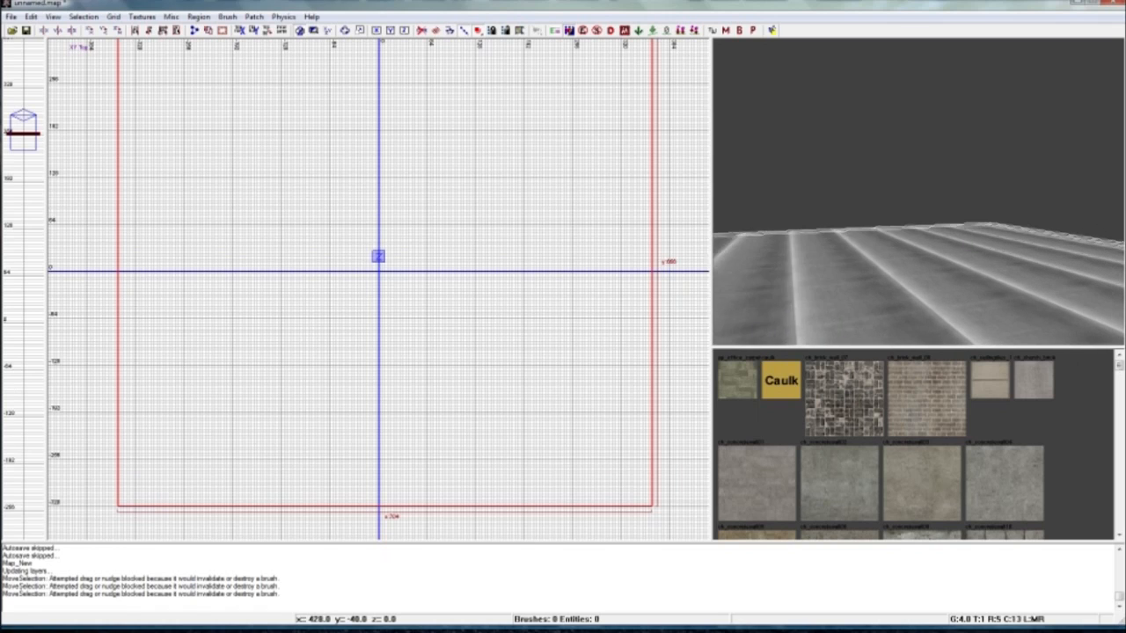
{"action": "right_click_drag", "start_coordinate": [937, 264], "coordinate": [968, 274]}
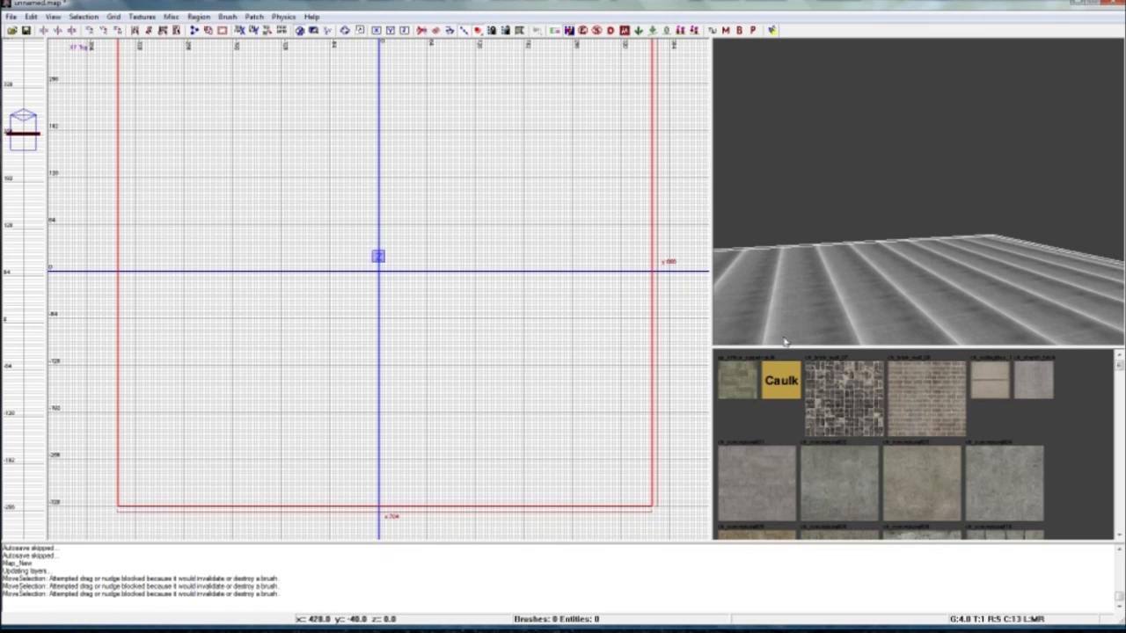
{"action": "right_click_drag", "start_coordinate": [804, 288], "coordinate": [817, 291]}
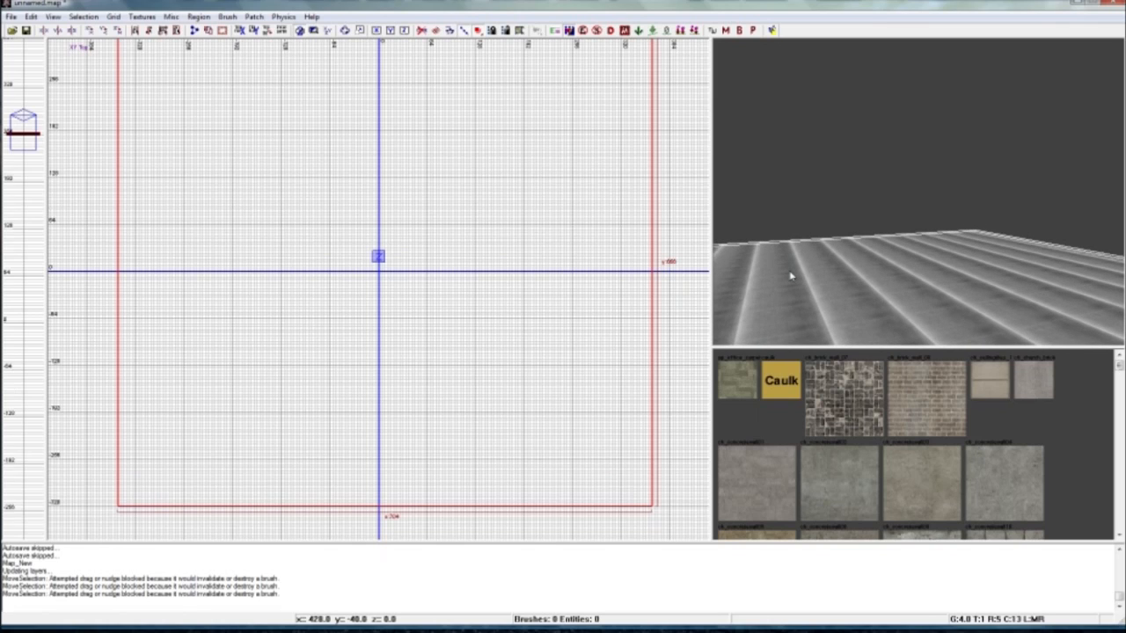
{"action": "right_click_drag", "start_coordinate": [825, 259], "coordinate": [830, 260]}
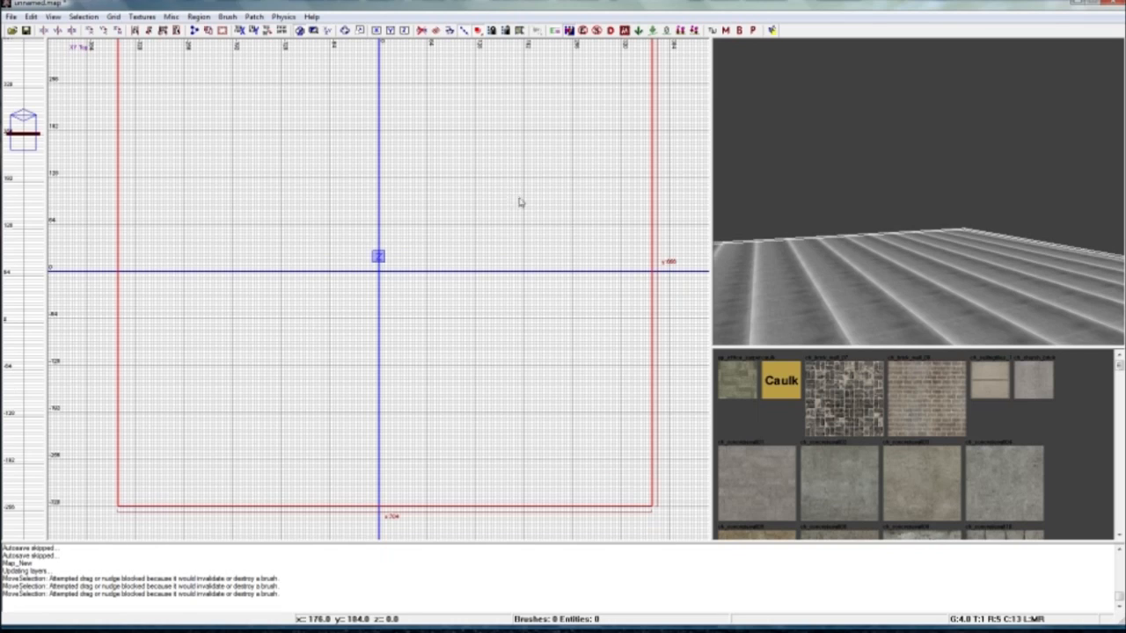
Filter the available textures by usage and apply the caulk texture to the whole floor brush
{"action": "key", "text": "Escape"}
{"action": "left_click", "coordinate": [799, 271], "text": "shift"}
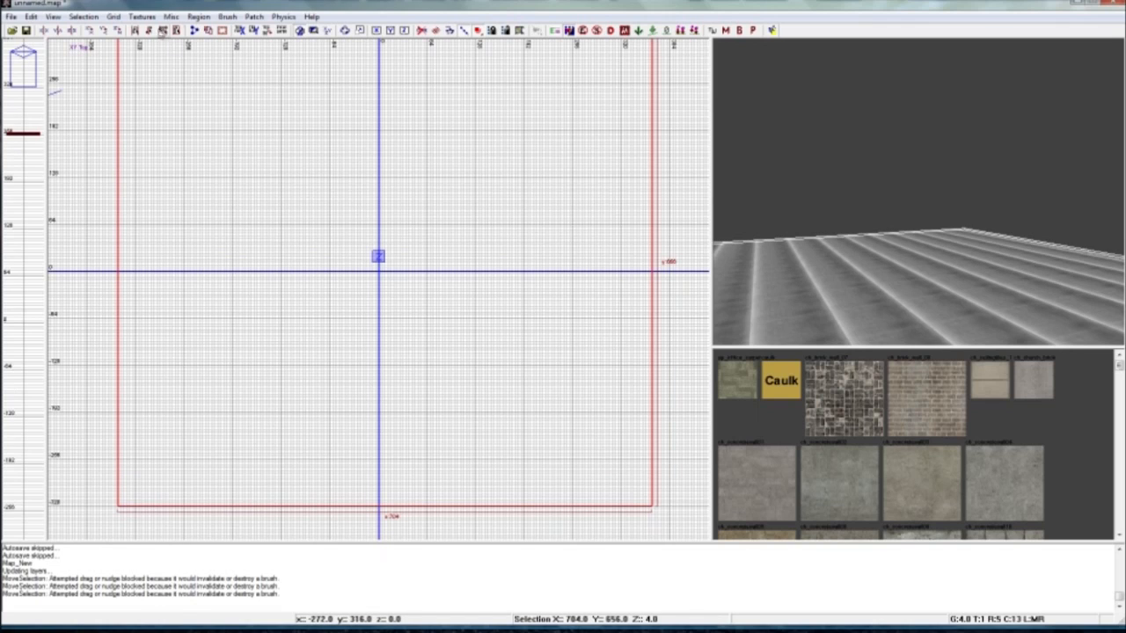
{"action": "left_click", "coordinate": [141, 17]}
{"action": "mouse_move", "coordinate": [189, 200]}
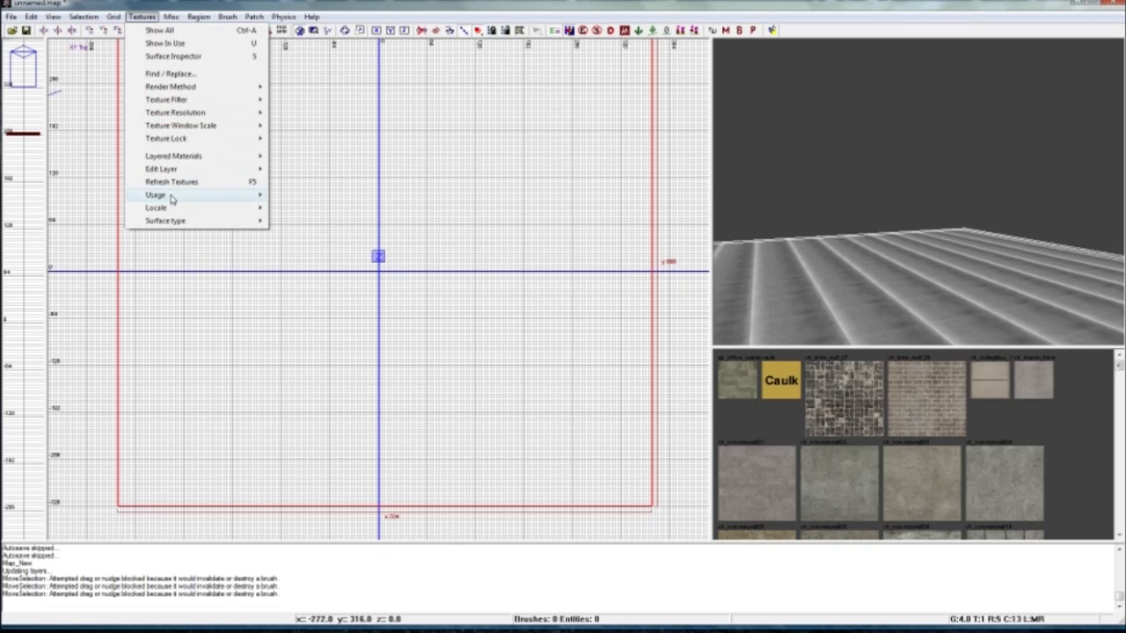
{"action": "left_click", "coordinate": [294, 220]}
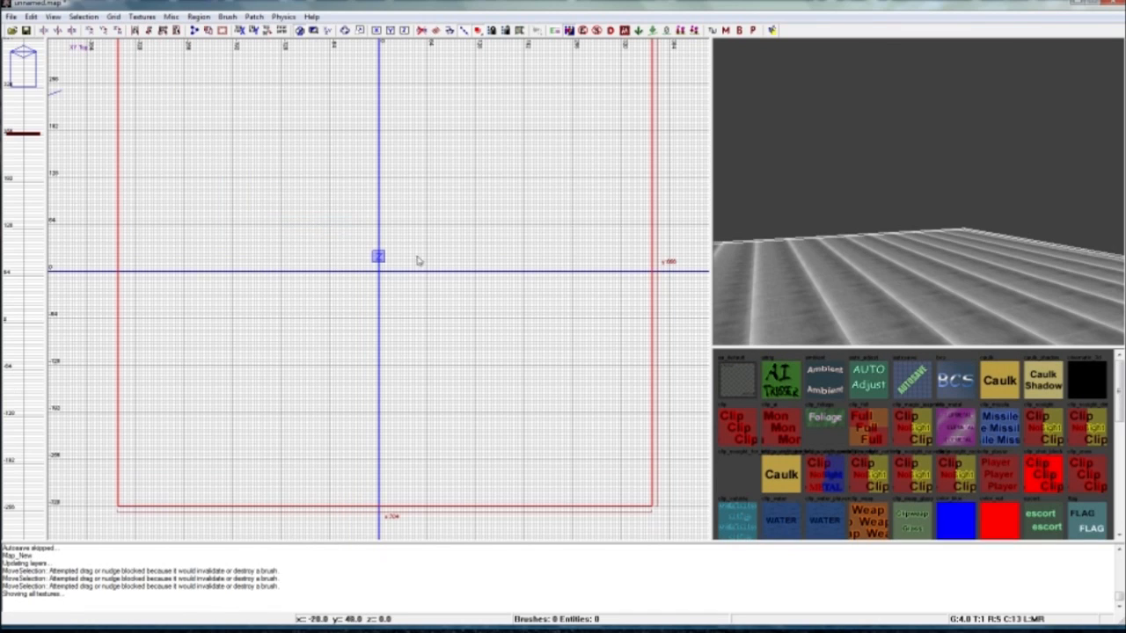
{"action": "left_click", "coordinate": [1001, 387]}
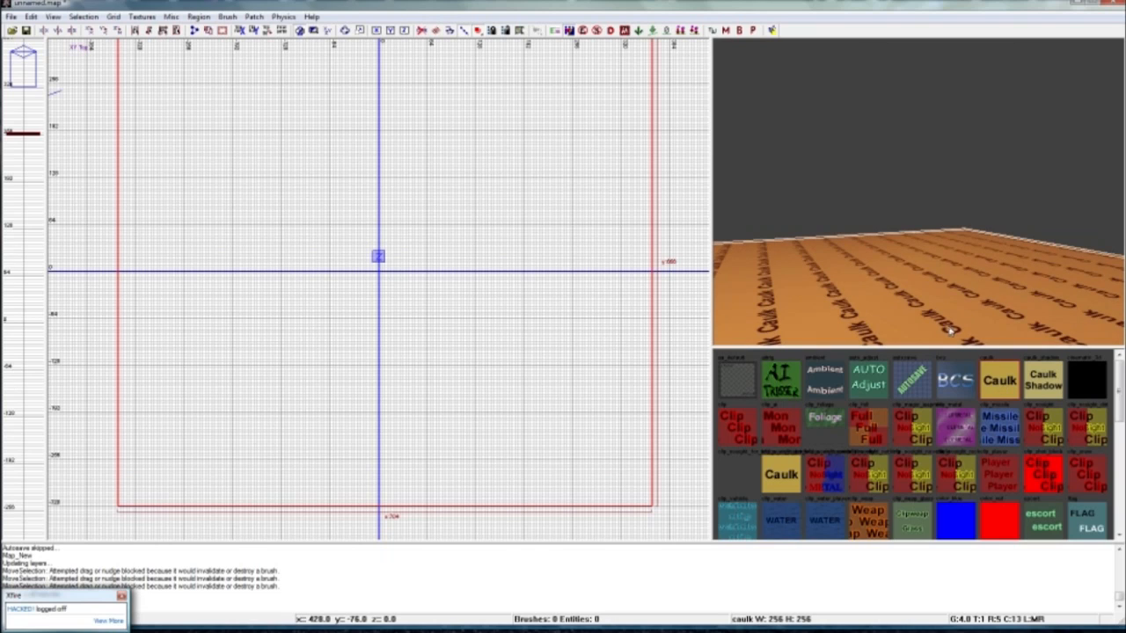
{"action": "key", "text": "Escape"}
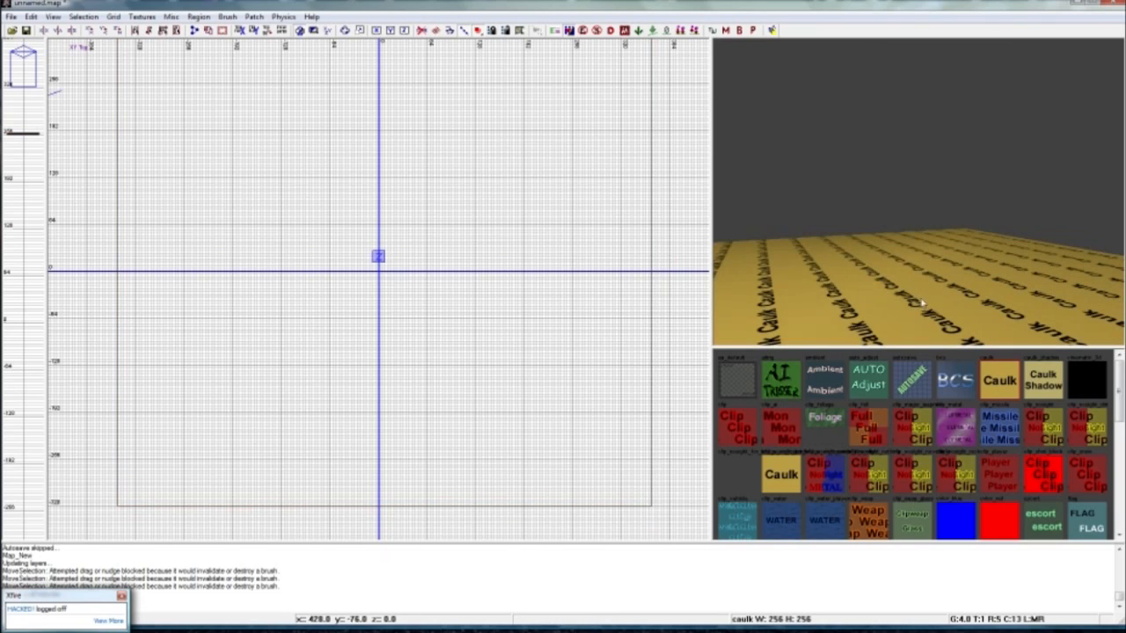
Limit the displayed textures to those in use in the map
{"action": "left_click", "coordinate": [142, 16]}
{"action": "left_click", "coordinate": [163, 43]}
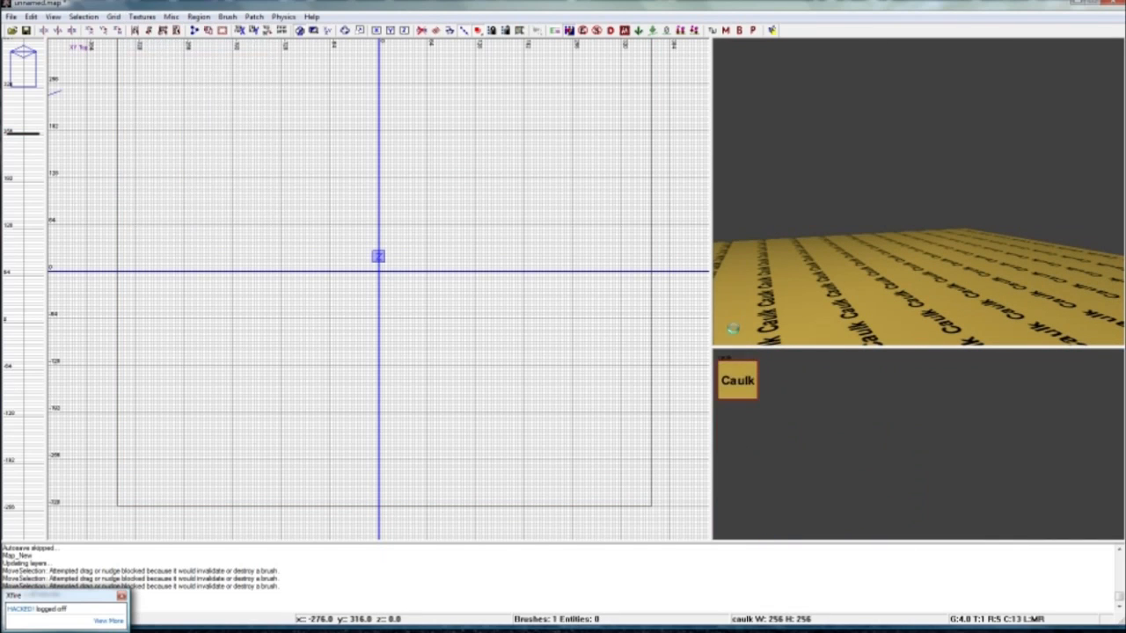
{"action": "right_click_drag", "start_coordinate": [732, 351], "coordinate": [782, 347]}
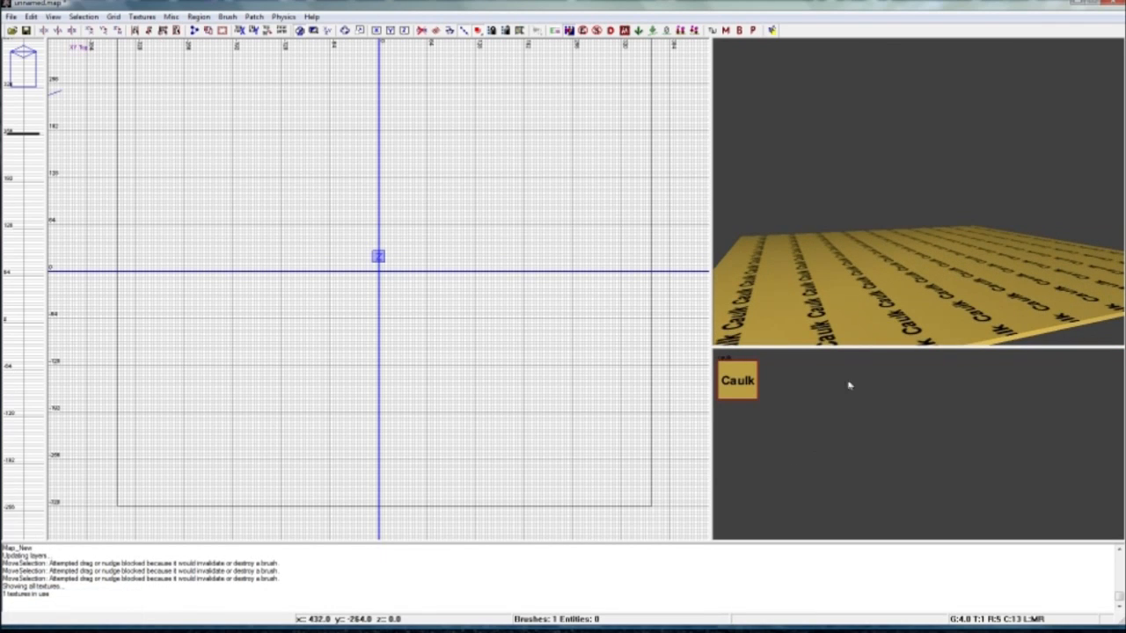
{"action": "right_click", "coordinate": [884, 321]}
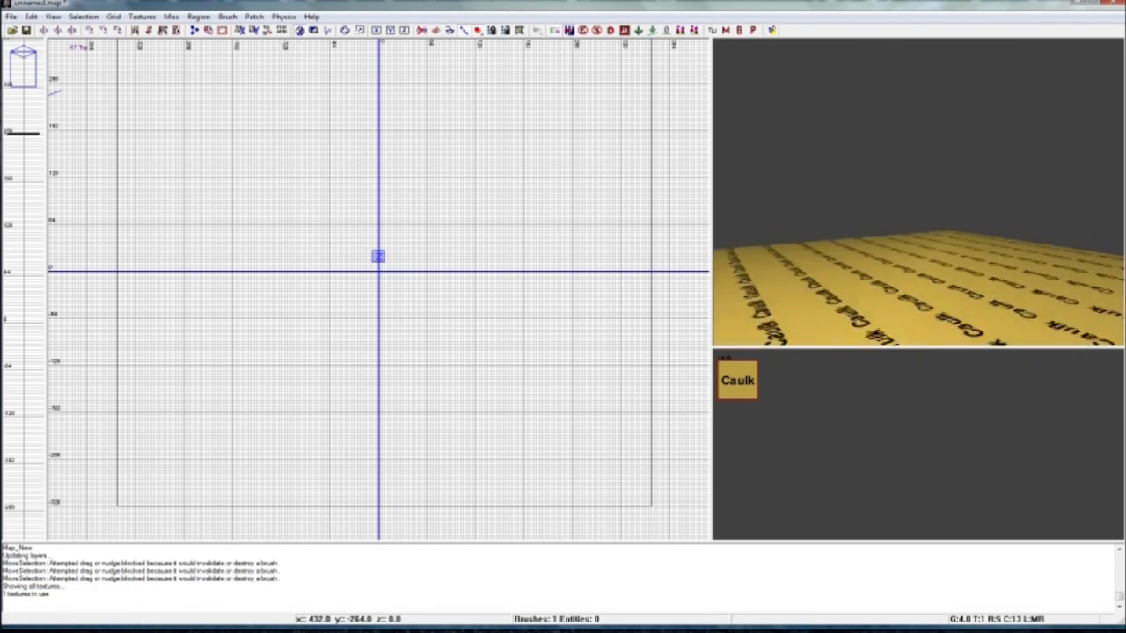
{"action": "right_click", "coordinate": [884, 269]}
Place an ally marine ghillie actor on the floor, to the upper right of the origin in the XY top view
{"action": "right_click_drag", "start_coordinate": [430, 277], "coordinate": [396, 258]}
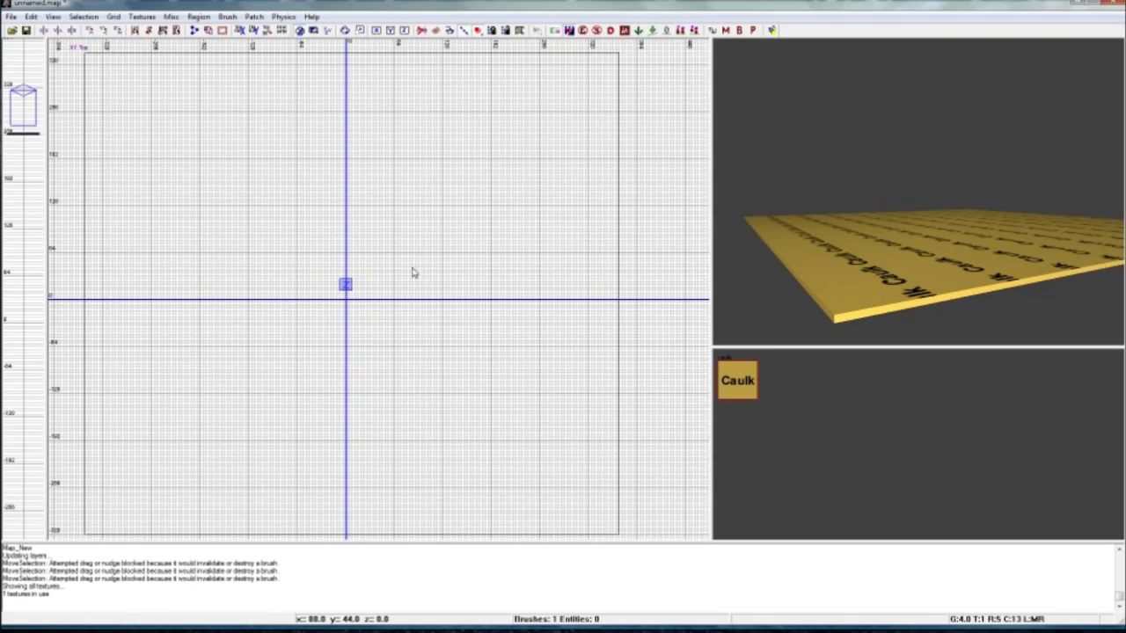
{"action": "scroll", "coordinate": [925, 273], "scroll_direction": "up", "scroll_amount": 2}
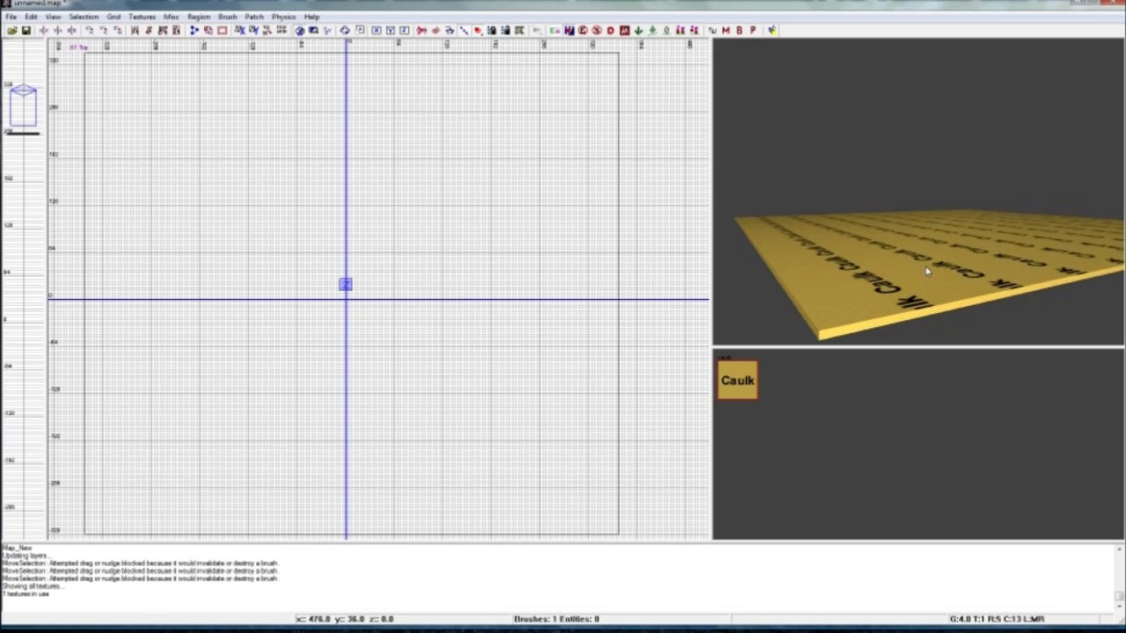
{"action": "right_click", "coordinate": [447, 254]}
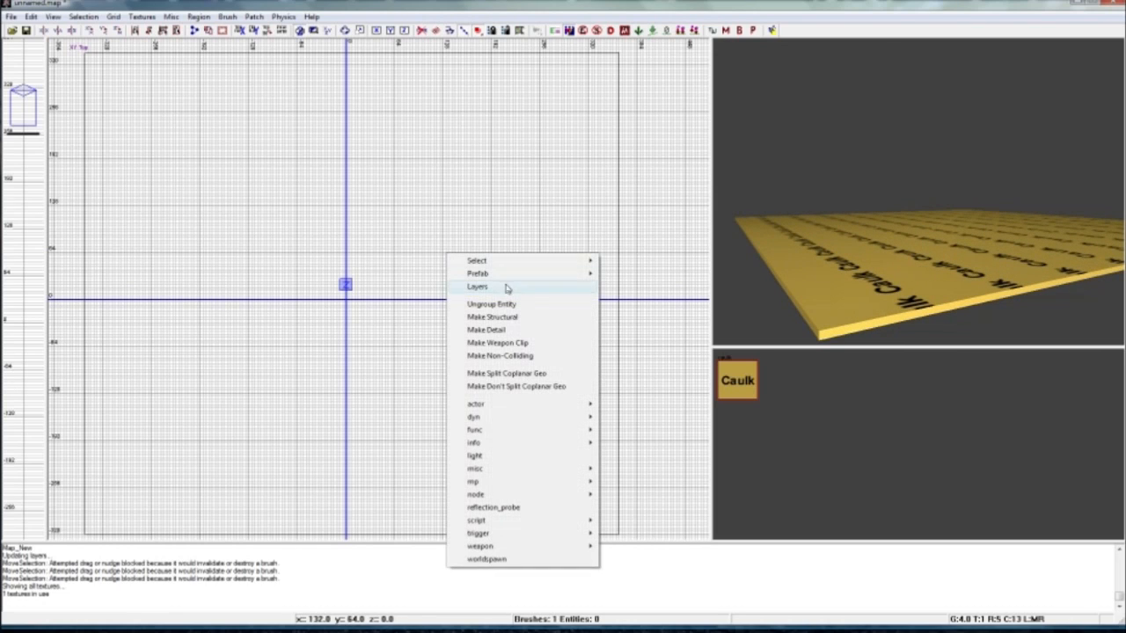
{"action": "mouse_move", "coordinate": [490, 406]}
{"action": "mouse_move", "coordinate": [648, 405]}
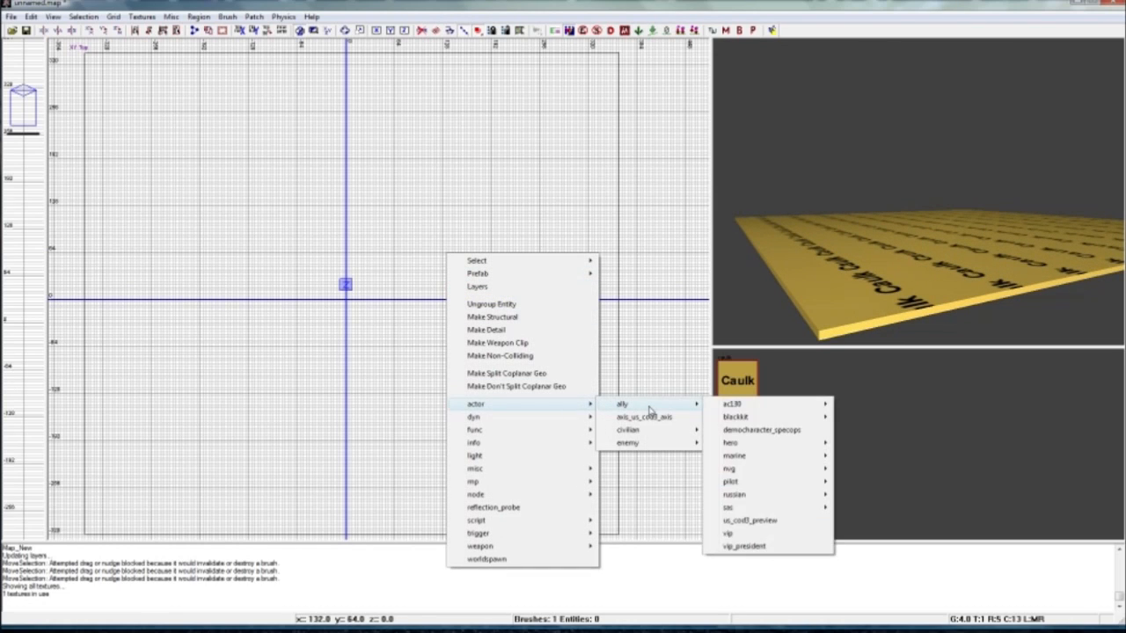
{"action": "mouse_move", "coordinate": [739, 456]}
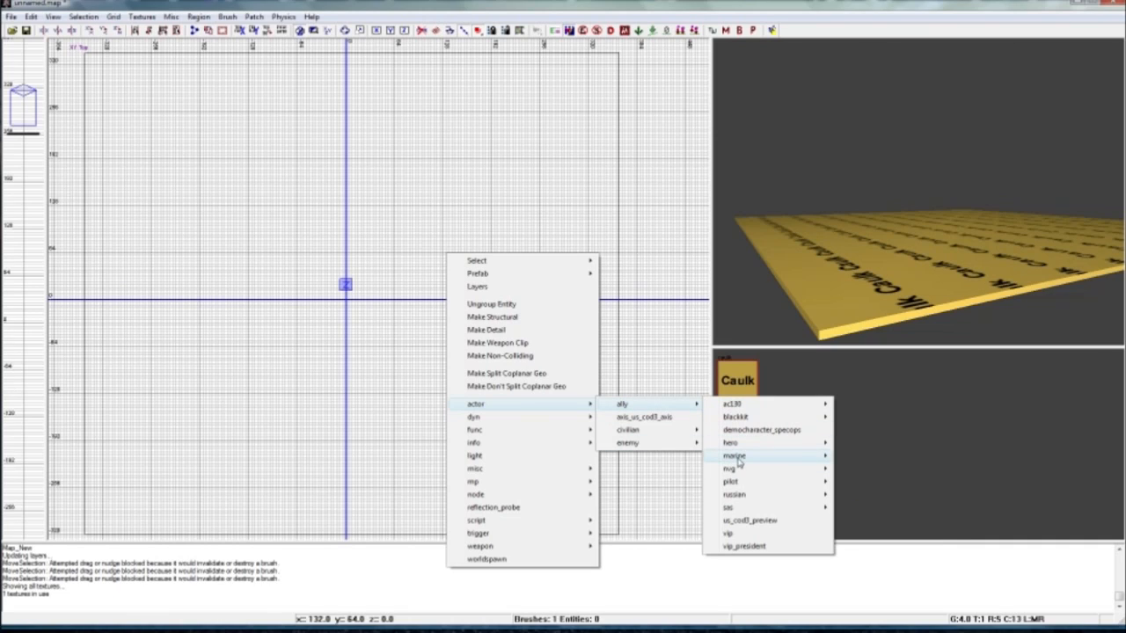
{"action": "left_click", "coordinate": [858, 482]}
In the XZ front view, raise the ghillie actor so its feet rest on top of the floor
{"action": "right_click_drag", "start_coordinate": [853, 314], "coordinate": [854, 266]}
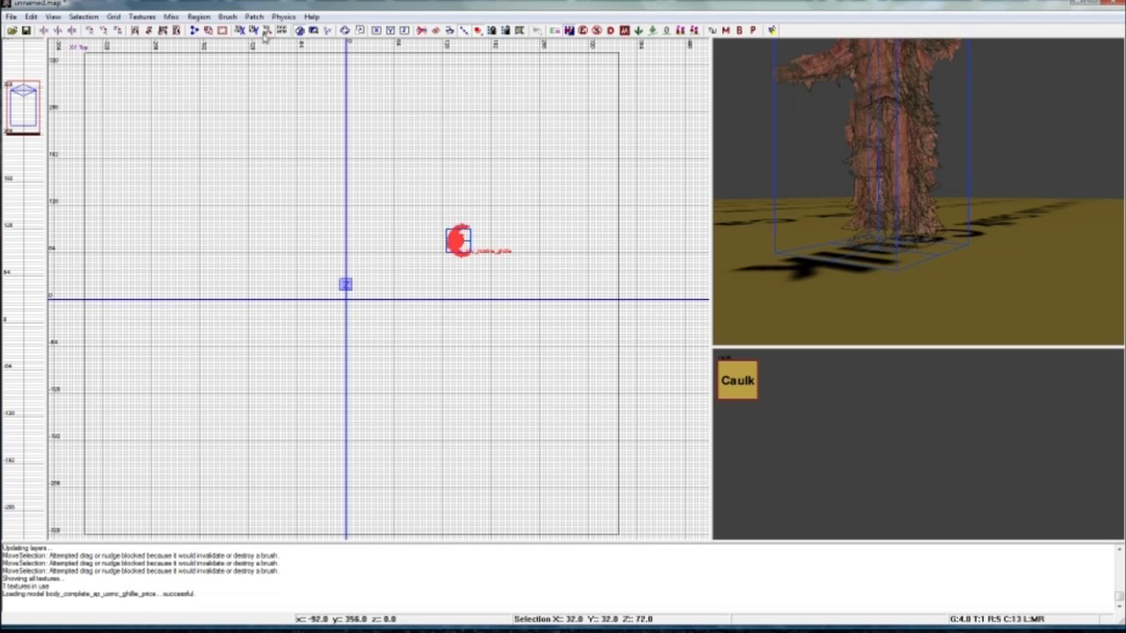
{"action": "left_click", "coordinate": [327, 30]}
{"action": "scroll", "coordinate": [377, 264], "scroll_direction": "up", "scroll_amount": 2}
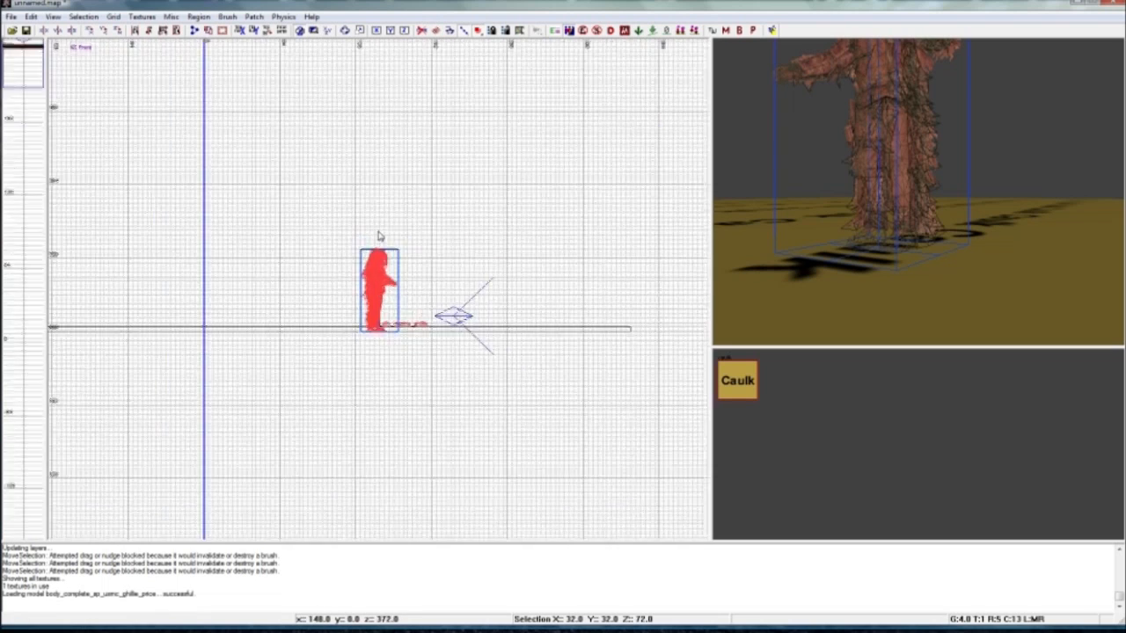
{"action": "scroll", "coordinate": [376, 275], "scroll_direction": "up", "scroll_amount": 1}
{"action": "left_click_drag", "start_coordinate": [378, 300], "coordinate": [378, 289]}
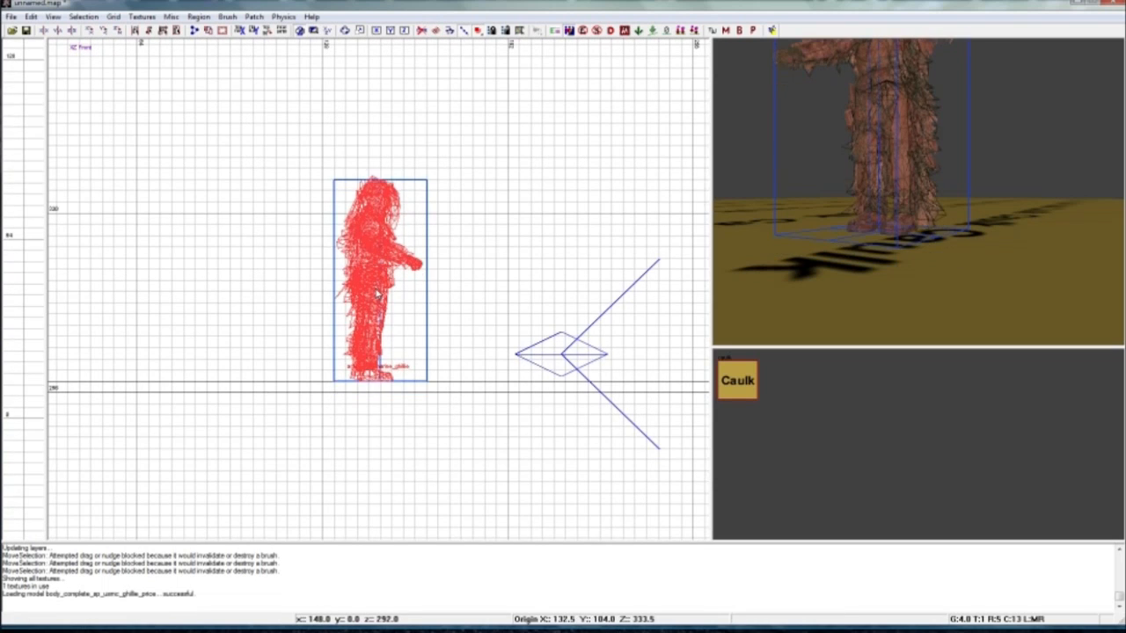
{"action": "mouse_move", "coordinate": [898, 230]}
{"action": "right_mouse_down"}
{"action": "mouse_move", "coordinate": [901, 198]}
{"action": "mouse_move", "coordinate": [946, 194]}
{"action": "mouse_move", "coordinate": [910, 247]}
{"action": "right_mouse_up"}
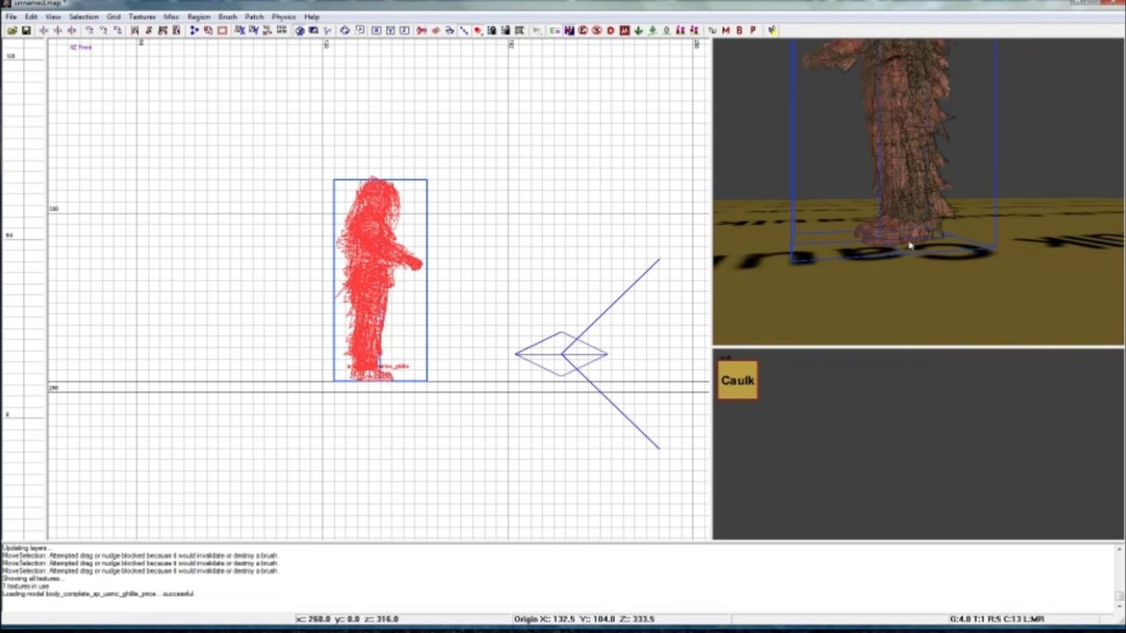
Return to the XY top view and move the ghillie actor close to the origin
{"action": "key", "text": "ctrl+Tab"}
{"action": "key", "text": "ctrl+Tab"}
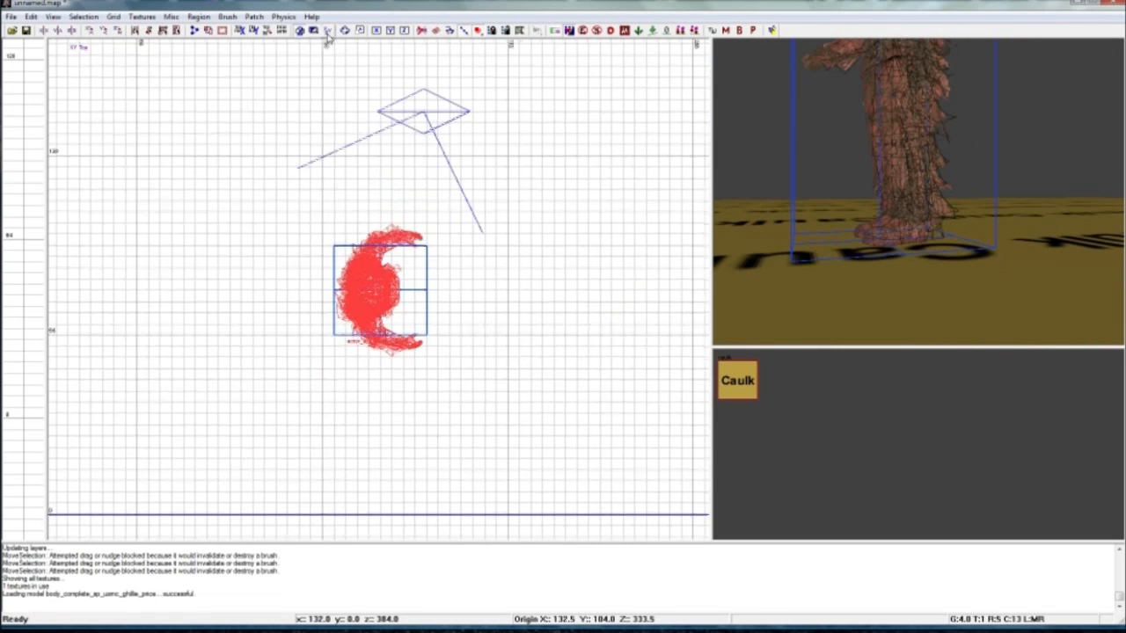
{"action": "left_click_drag", "start_coordinate": [379, 289], "coordinate": [290, 332]}
{"action": "scroll", "coordinate": [348, 235], "scroll_direction": "down", "scroll_amount": 4}
{"action": "right_click_drag", "start_coordinate": [950, 127], "coordinate": [880, 238]}
{"action": "key", "text": "Escape"}
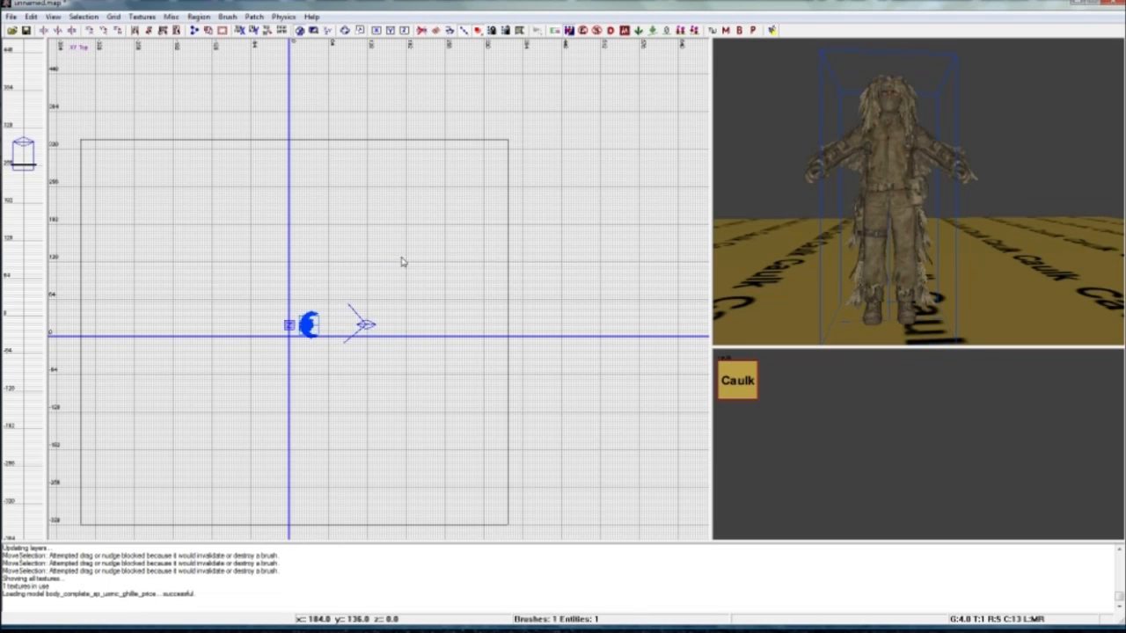
Draw a long wall brush behind the actor, about 4 units thick and 460 units long, starting near x -64, y 252
{"action": "right_click_drag", "start_coordinate": [297, 308], "coordinate": [324, 285]}
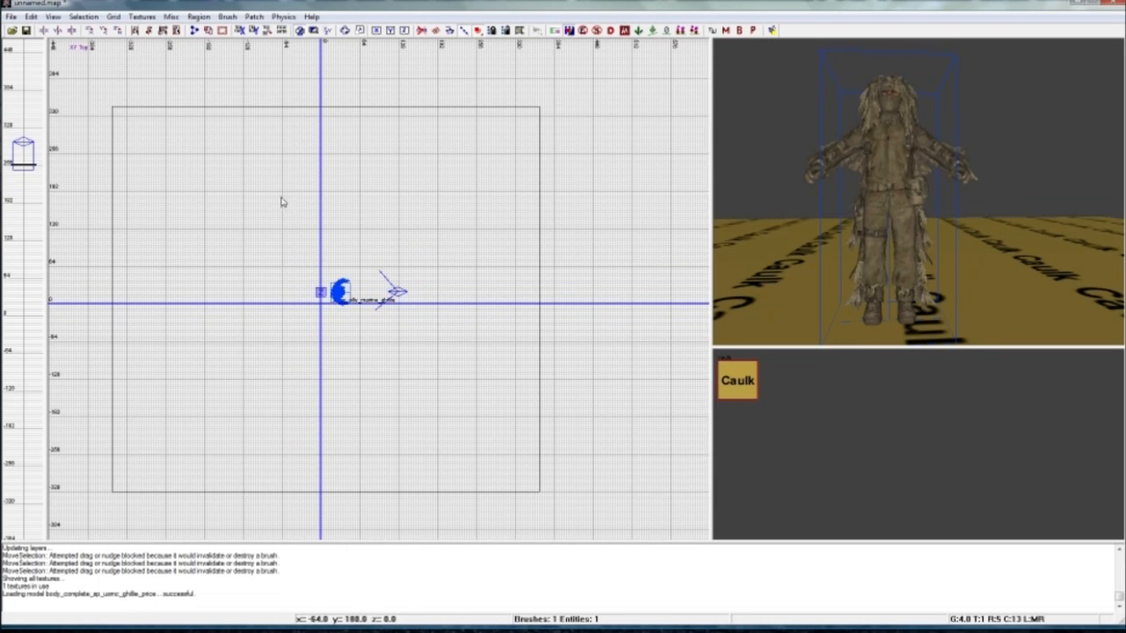
{"action": "scroll", "coordinate": [281, 200], "scroll_direction": "up", "scroll_amount": 3}
{"action": "left_click_drag", "start_coordinate": [252, 100], "coordinate": [255, 483]}
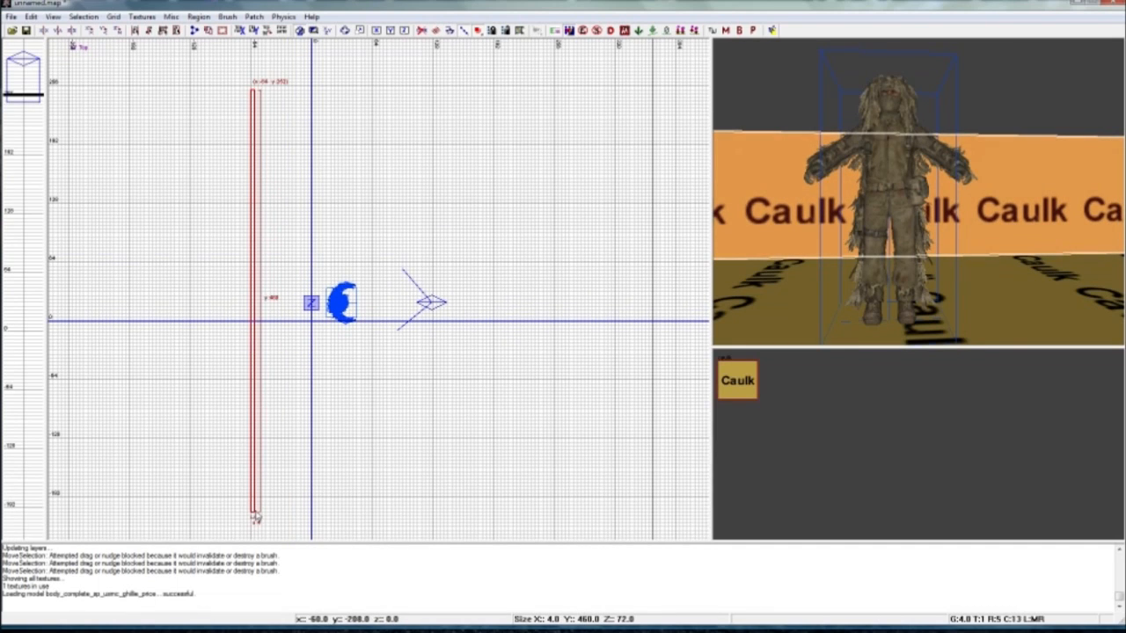
Select the long wall behind the ghillie actor and move it close behind the actor's back in the XZ front view
{"action": "right_click_drag", "start_coordinate": [819, 258], "coordinate": [836, 275]}
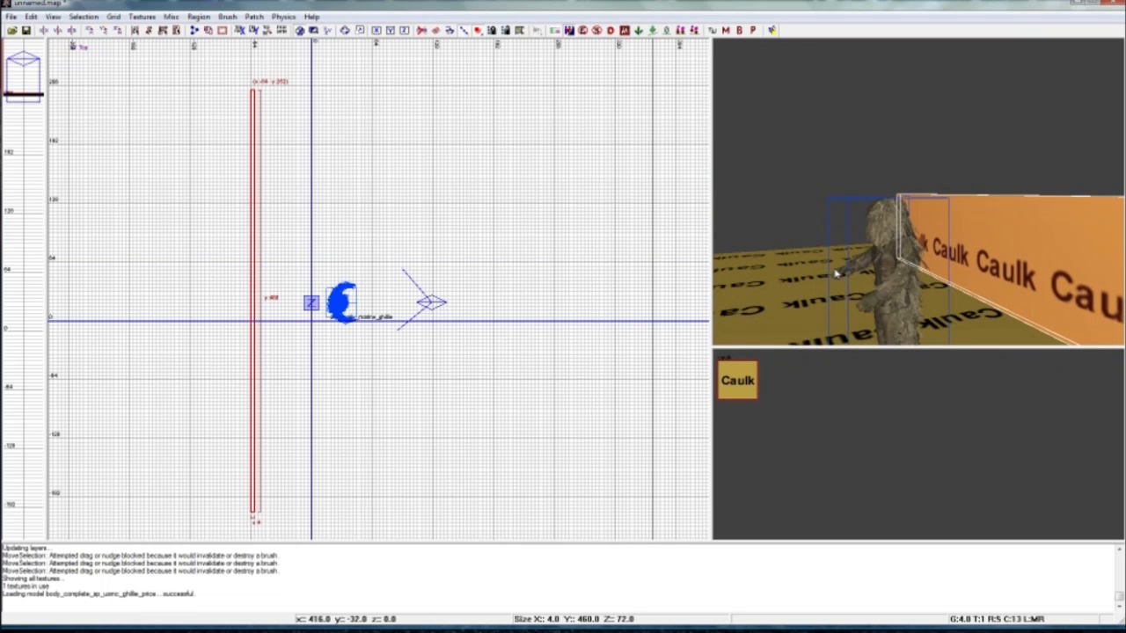
{"action": "key", "text": "Escape"}
{"action": "left_click", "coordinate": [886, 277], "text": "shift"}
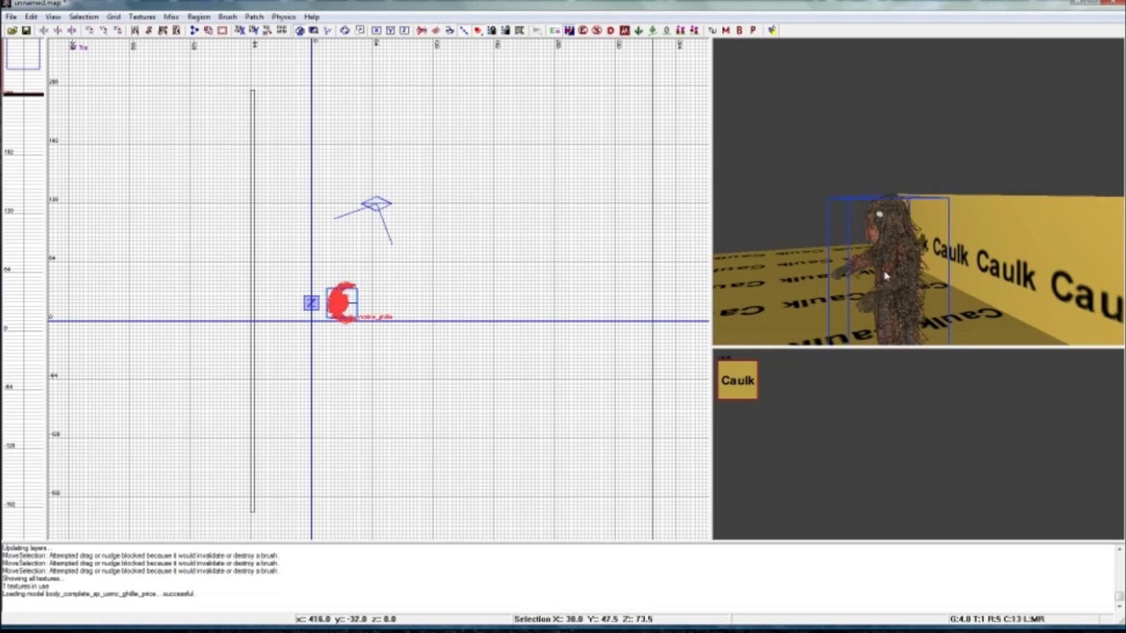
{"action": "key", "text": "Escape"}
{"action": "left_click", "coordinate": [948, 254], "text": "shift"}
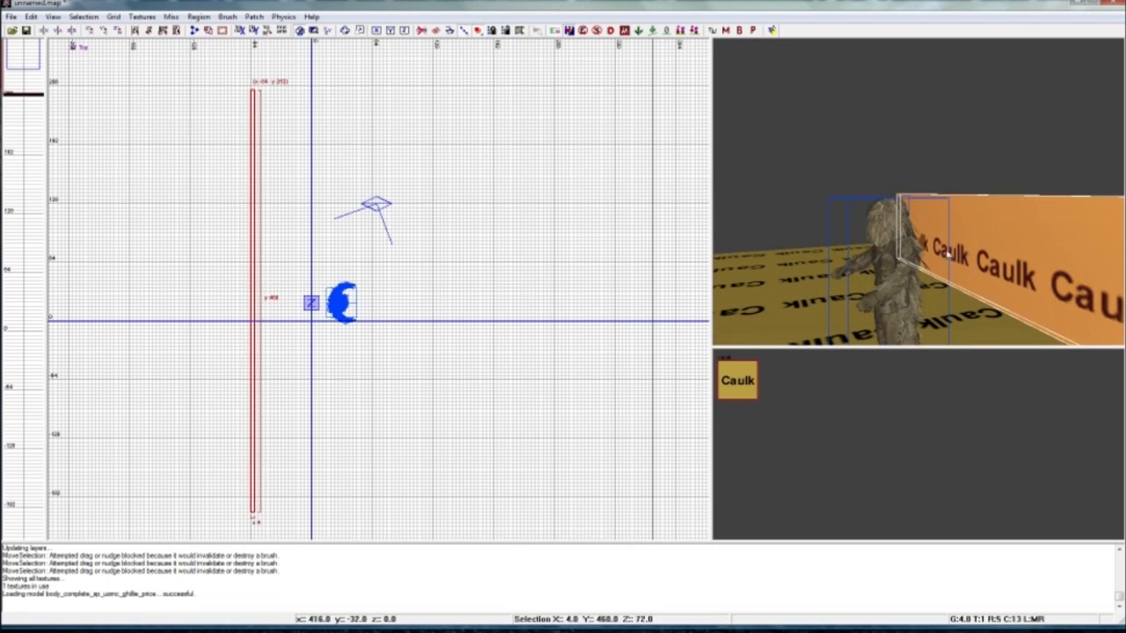
{"action": "left_click", "coordinate": [327, 31]}
{"action": "scroll", "coordinate": [352, 146], "scroll_direction": "up", "scroll_amount": 4}
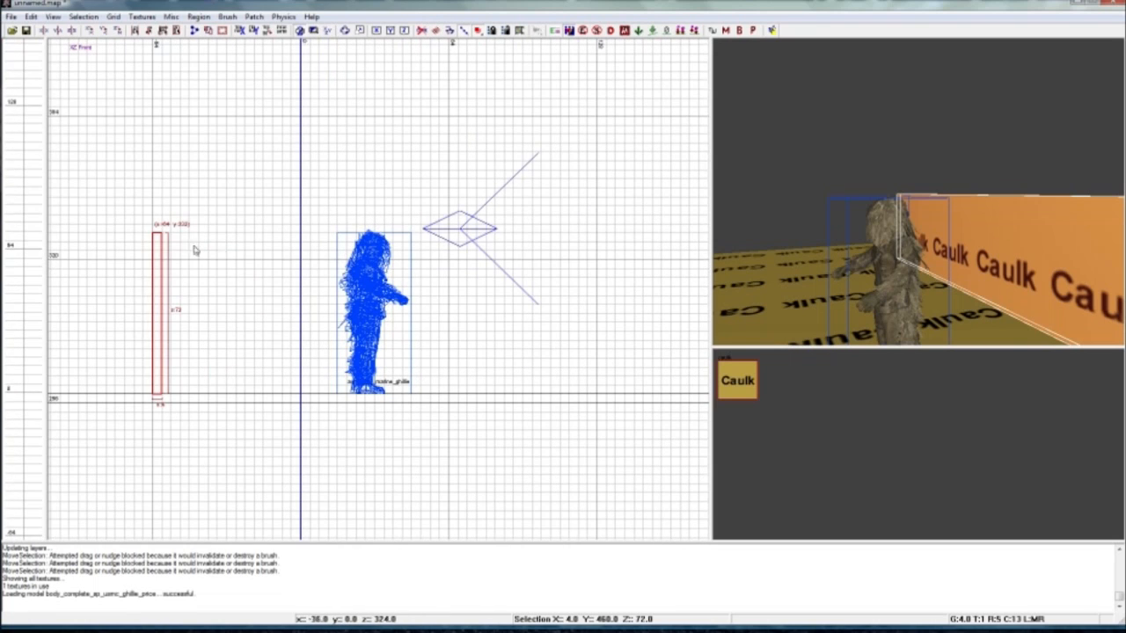
{"action": "mouse_move", "coordinate": [157, 252]}
{"action": "left_mouse_down"}
{"action": "mouse_move", "coordinate": [334, 253]}
{"action": "mouse_move", "coordinate": [313, 255]}
{"action": "left_mouse_up"}
{"action": "key", "text": "Escape"}
Draw a low wall brush in front of the actor and enlarge it to about 8 units thick and 36 units high
{"action": "right_click_drag", "start_coordinate": [888, 259], "coordinate": [759, 261]}
{"action": "left_click_drag", "start_coordinate": [478, 379], "coordinate": [486, 397]}
{"action": "mouse_move", "coordinate": [844, 264]}
{"action": "right_mouse_down"}
{"action": "mouse_move", "coordinate": [888, 268]}
{"action": "mouse_move", "coordinate": [915, 294]}
{"action": "right_mouse_up"}
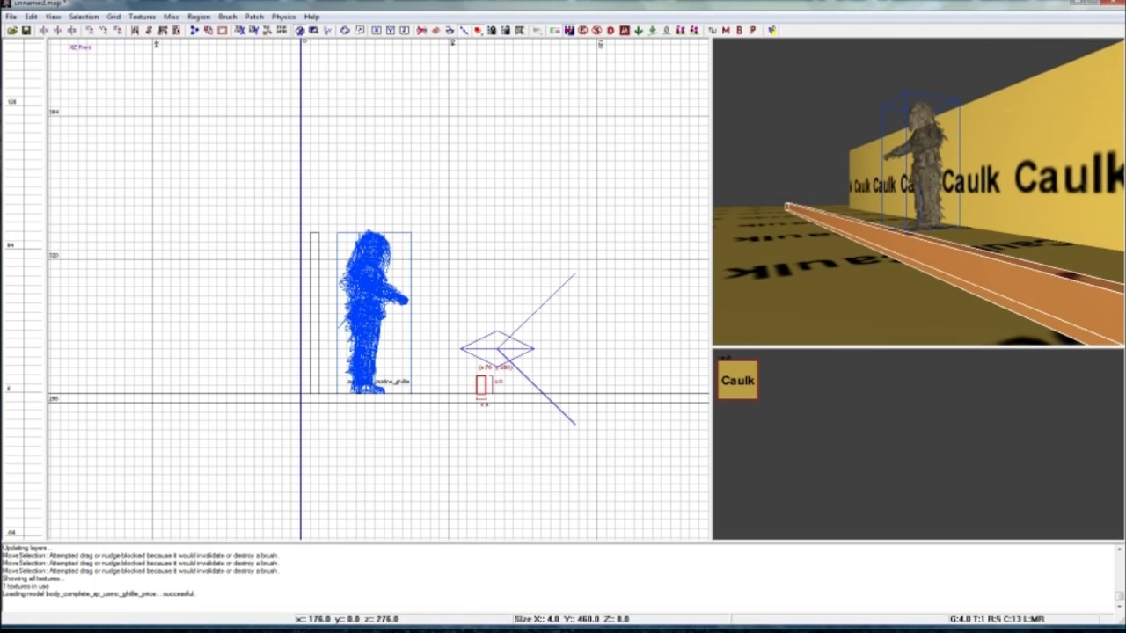
{"action": "left_click_drag", "start_coordinate": [907, 220], "coordinate": [906, 195]}
{"action": "key", "text": "Escape"}
{"action": "right_click_drag", "start_coordinate": [906, 196], "coordinate": [882, 211]}
{"action": "left_click", "coordinate": [882, 230], "text": "shift"}
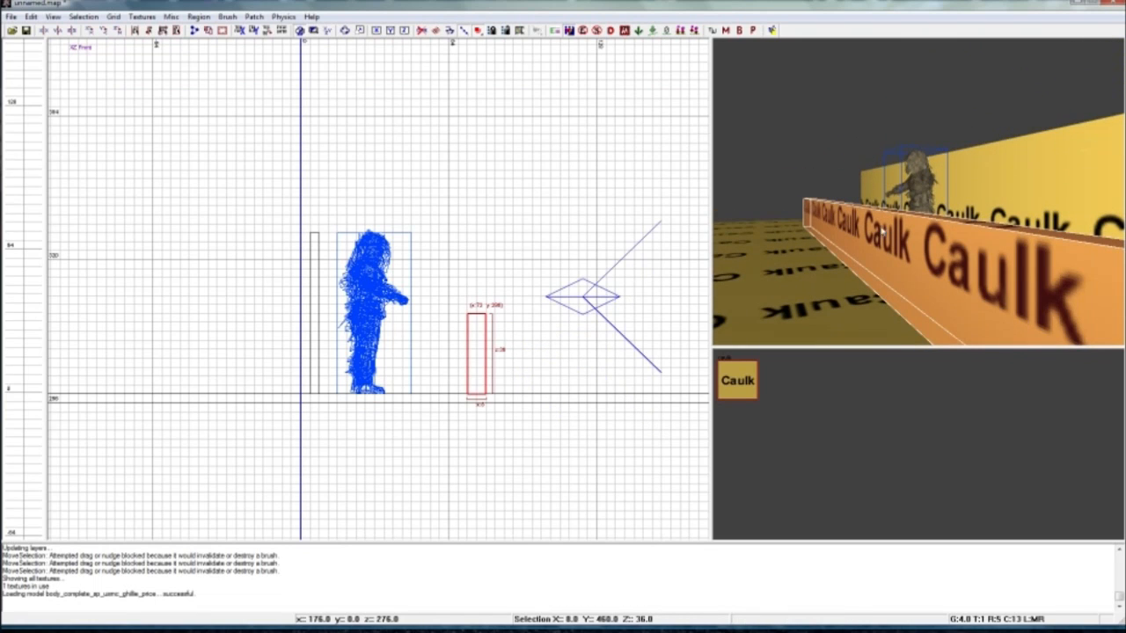
{"action": "key", "text": "Escape"}
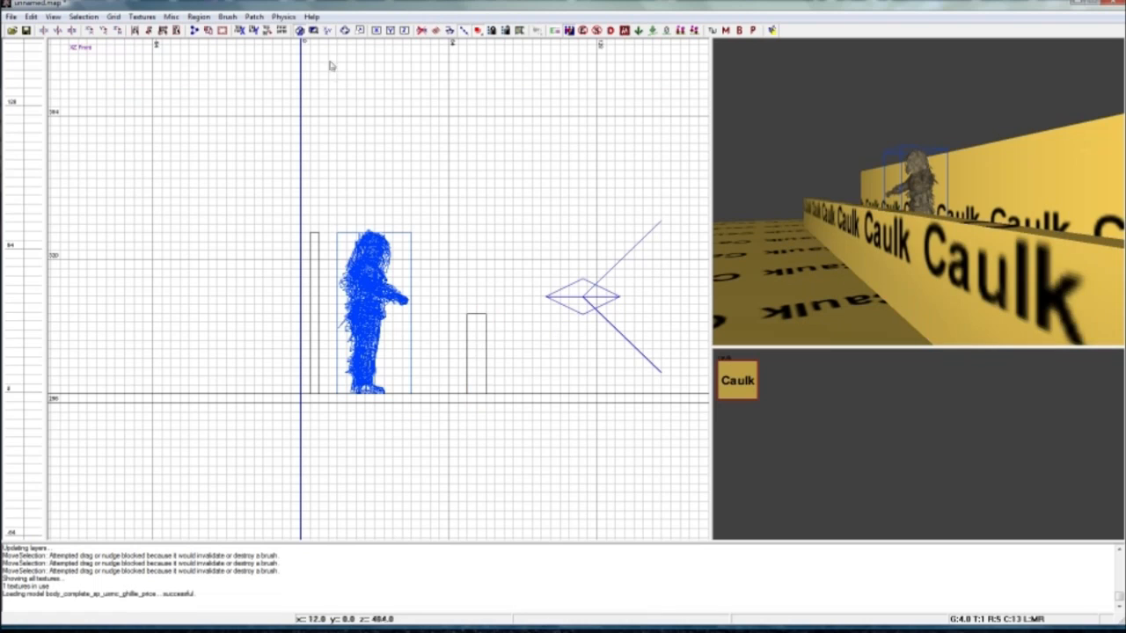
In the XY top view, add a short thin brush beyond the low wall and shift the low wall to x 64
{"action": "left_click", "coordinate": [330, 33]}
{"action": "left_click", "coordinate": [330, 33]}
{"action": "scroll", "coordinate": [378, 255], "scroll_direction": "down", "scroll_amount": 4}
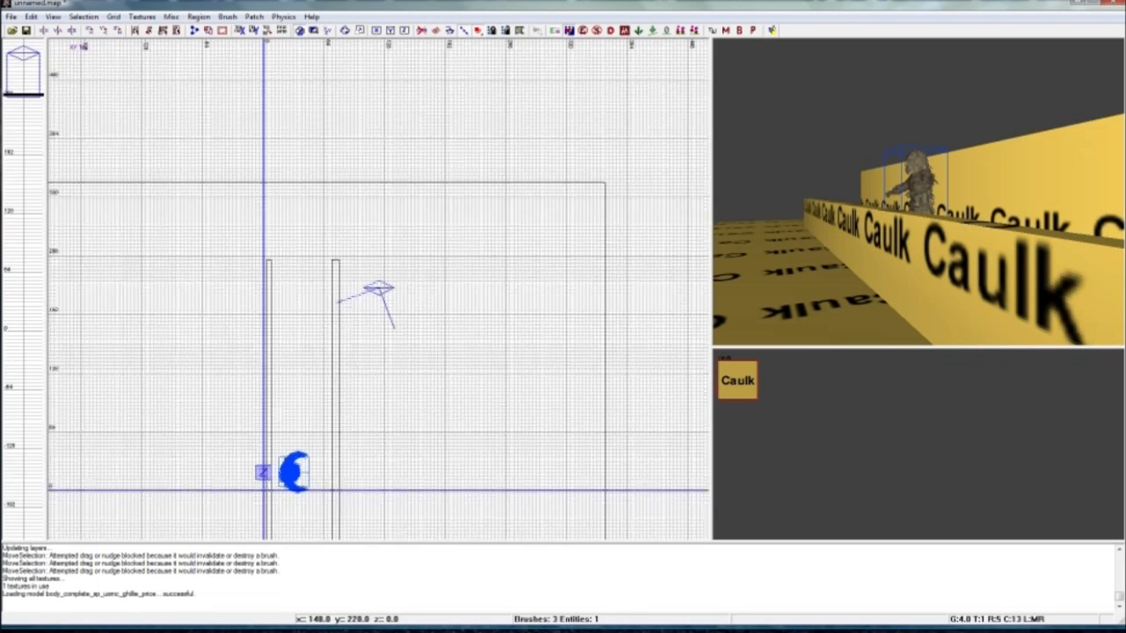
{"action": "right_click_drag", "start_coordinate": [399, 394], "coordinate": [377, 275]}
{"action": "mouse_move", "coordinate": [862, 273]}
{"action": "right_mouse_down"}
{"action": "mouse_move", "coordinate": [814, 312]}
{"action": "mouse_move", "coordinate": [867, 264]}
{"action": "mouse_move", "coordinate": [858, 280]}
{"action": "mouse_move", "coordinate": [963, 246]}
{"action": "mouse_move", "coordinate": [941, 250]}
{"action": "mouse_move", "coordinate": [937, 281]}
{"action": "mouse_move", "coordinate": [906, 295]}
{"action": "right_mouse_up"}
{"action": "key", "text": "Escape"}
{"action": "right_click_drag", "start_coordinate": [937, 254], "coordinate": [912, 245]}
{"action": "left_click", "coordinate": [924, 253], "text": "shift"}
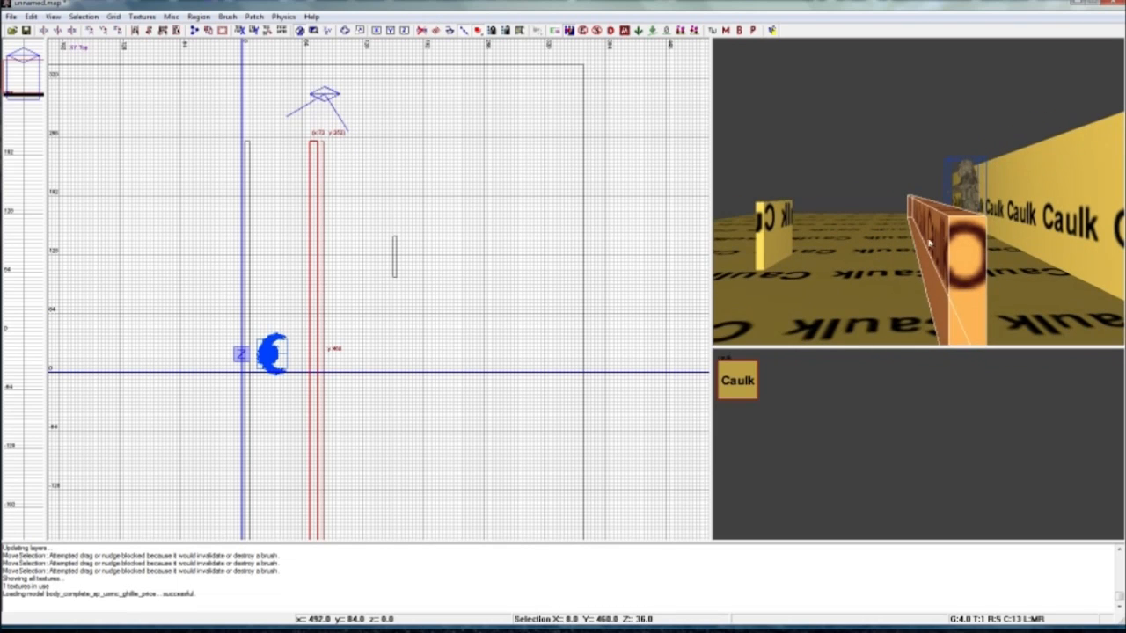
{"action": "left_click_drag", "start_coordinate": [921, 250], "coordinate": [922, 247]}
{"action": "key", "text": "Escape"}
Delete the low wall and the short thin brush together
{"action": "right_click_drag", "start_coordinate": [922, 247], "coordinate": [929, 237], "text": "ctrl"}
{"action": "left_click", "coordinate": [924, 237], "text": "shift"}
{"action": "left_click", "coordinate": [758, 221], "text": "shift"}
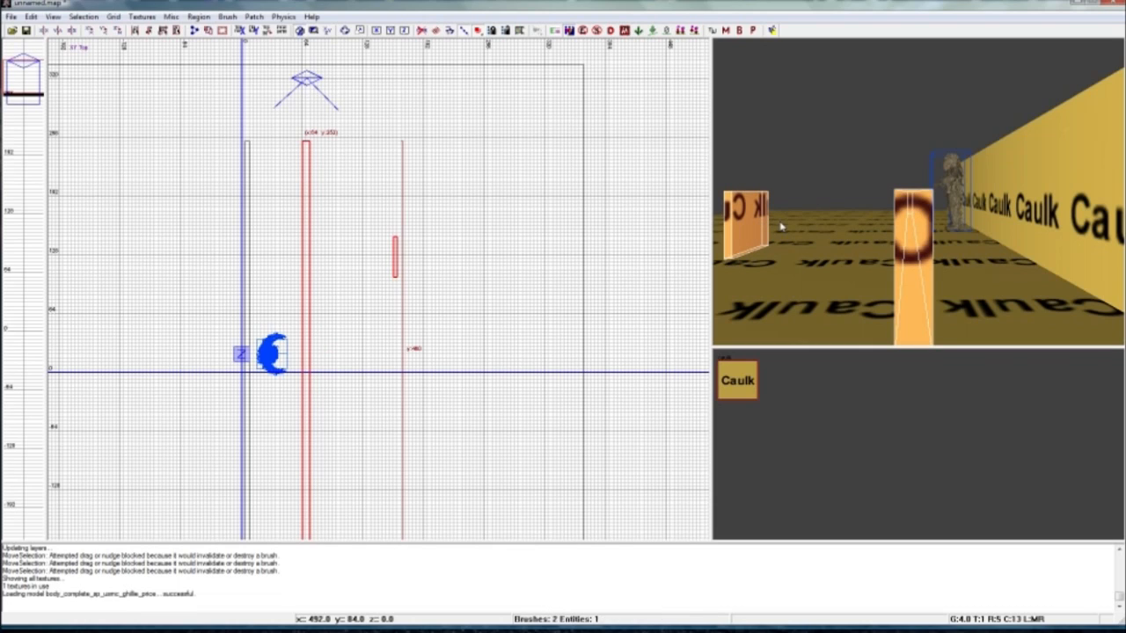
{"action": "key", "text": "BackSpace"}
Draw a side wall from the upper end of the actor's back wall, about 256 units long and 4 thick, at y 252
{"action": "right_click_drag", "start_coordinate": [834, 215], "coordinate": [842, 218]}
{"action": "right_click_drag", "start_coordinate": [385, 160], "coordinate": [341, 187]}
{"action": "left_click_drag", "start_coordinate": [242, 163], "coordinate": [460, 164]}
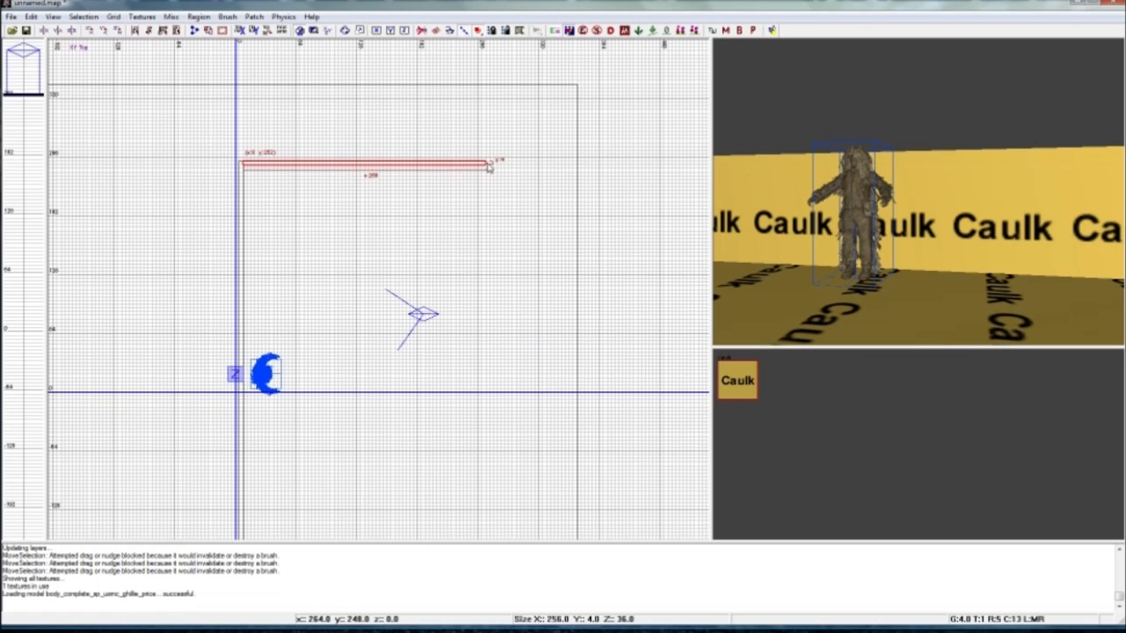
{"action": "right_click_drag", "start_coordinate": [446, 264], "coordinate": [414, 41]}
{"action": "key", "text": "Escape"}
Draw a second side wall from the back wall's lower end, about 228 units long and 4 units thick
{"action": "left_click_drag", "start_coordinate": [214, 361], "coordinate": [388, 365]}
{"action": "right_click_drag", "start_coordinate": [440, 361], "coordinate": [439, 126]}
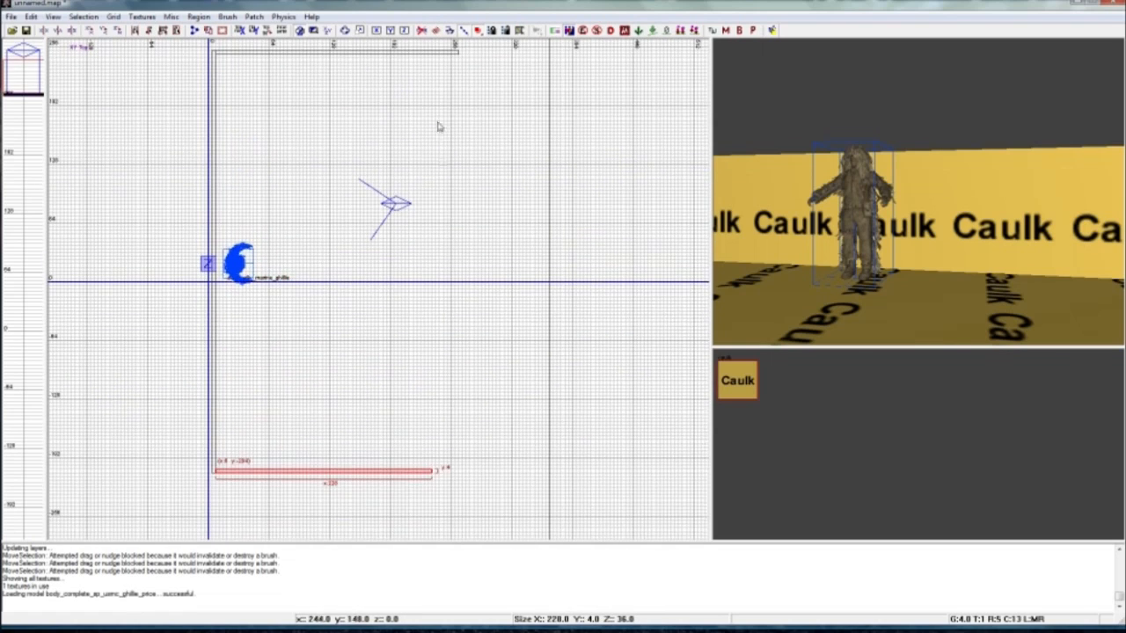
{"action": "key", "text": "Escape"}
Draw a long wall opposite the back wall, about 456 units long and 4 units thick, at x 256
{"action": "mouse_move", "coordinate": [461, 89]}
{"action": "left_mouse_down"}
{"action": "mouse_move", "coordinate": [448, 483]}
{"action": "mouse_move", "coordinate": [455, 475]}
{"action": "left_mouse_up"}
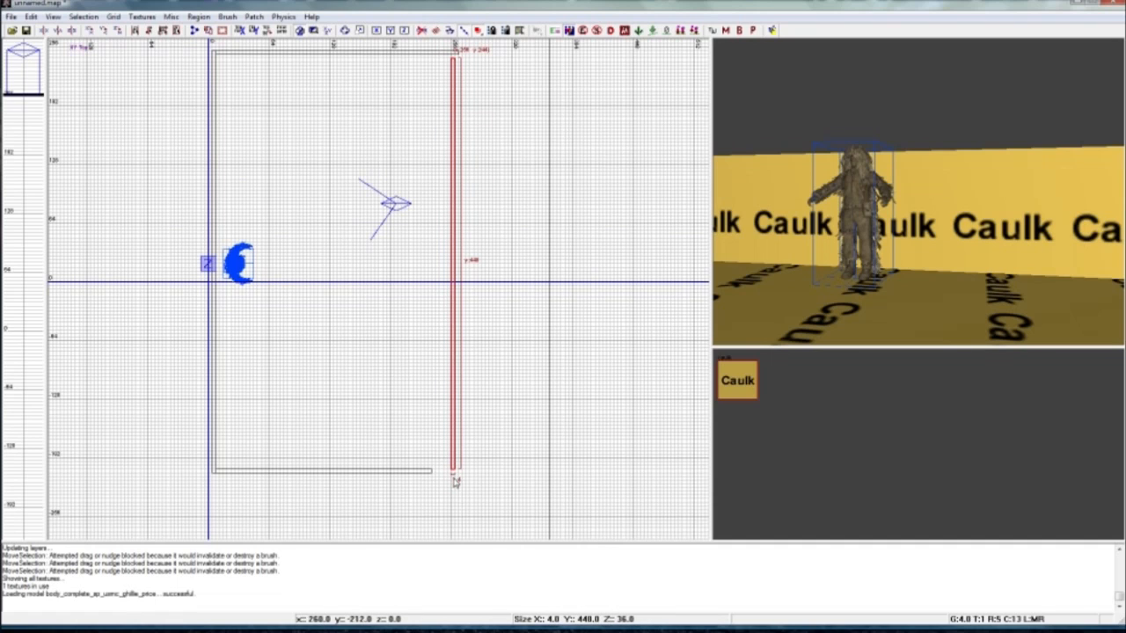
{"action": "key", "text": "Escape"}
{"action": "right_click_drag", "start_coordinate": [480, 103], "coordinate": [478, 128]}
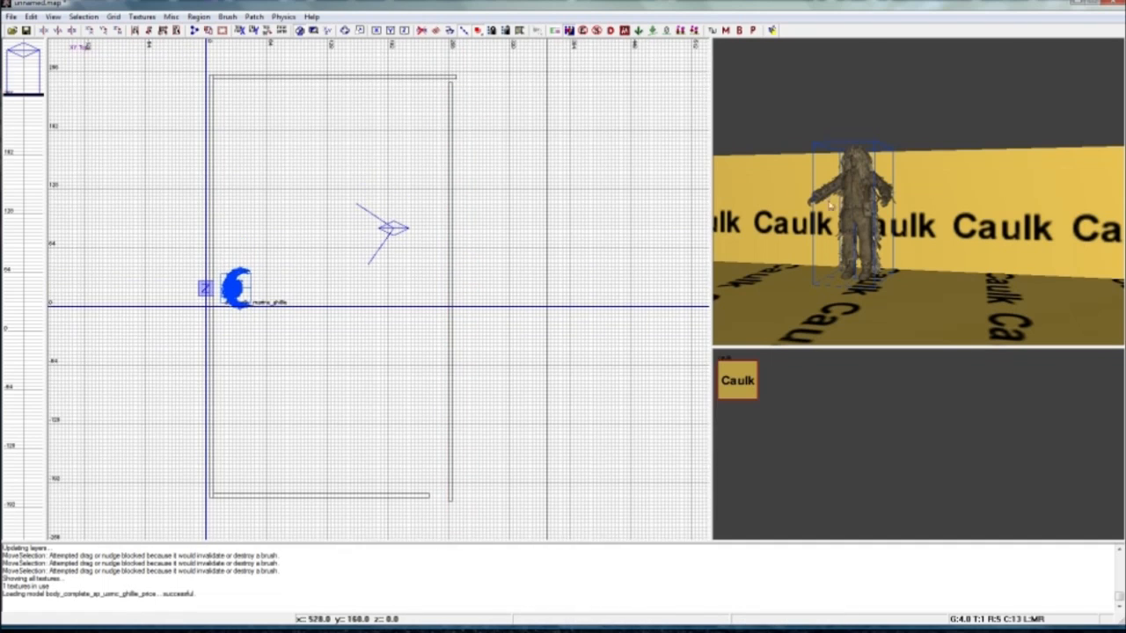
Select the three new walls and raise their height to 72 units in the XZ front view, level with the back wall
{"action": "right_click_drag", "start_coordinate": [860, 216], "coordinate": [1038, 216]}
{"action": "right_click_drag", "start_coordinate": [903, 220], "coordinate": [1055, 200]}
{"action": "left_click", "coordinate": [903, 220], "text": "shift"}
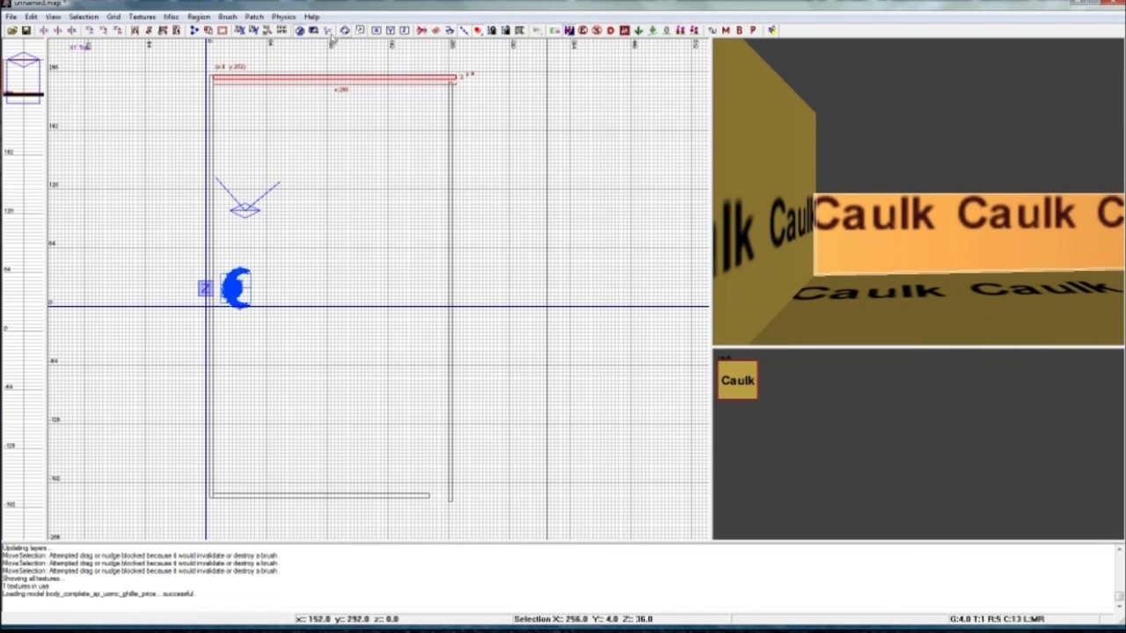
{"action": "key", "text": "ctrl+Tab"}
{"action": "right_click_drag", "start_coordinate": [869, 241], "coordinate": [977, 241]}
{"action": "right_click_drag", "start_coordinate": [823, 233], "coordinate": [976, 233]}
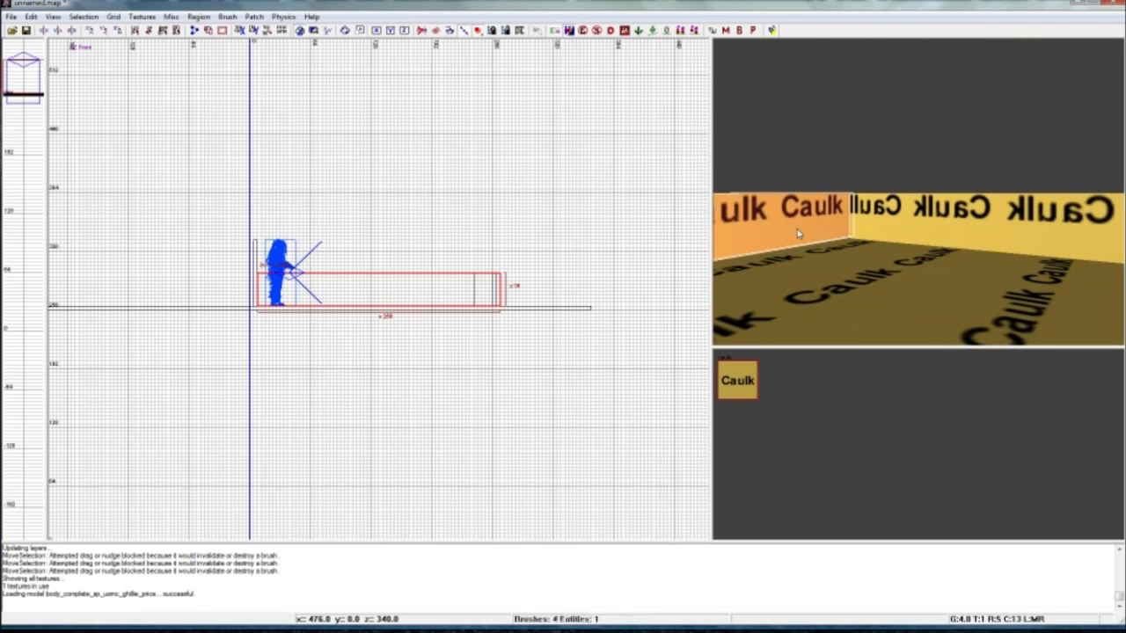
{"action": "right_click_drag", "start_coordinate": [799, 233], "coordinate": [668, 237]}
{"action": "left_click", "coordinate": [867, 229], "text": "shift"}
{"action": "scroll", "coordinate": [330, 257], "scroll_direction": "up", "scroll_amount": 2}
{"action": "left_click_drag", "start_coordinate": [304, 261], "coordinate": [294, 193]}
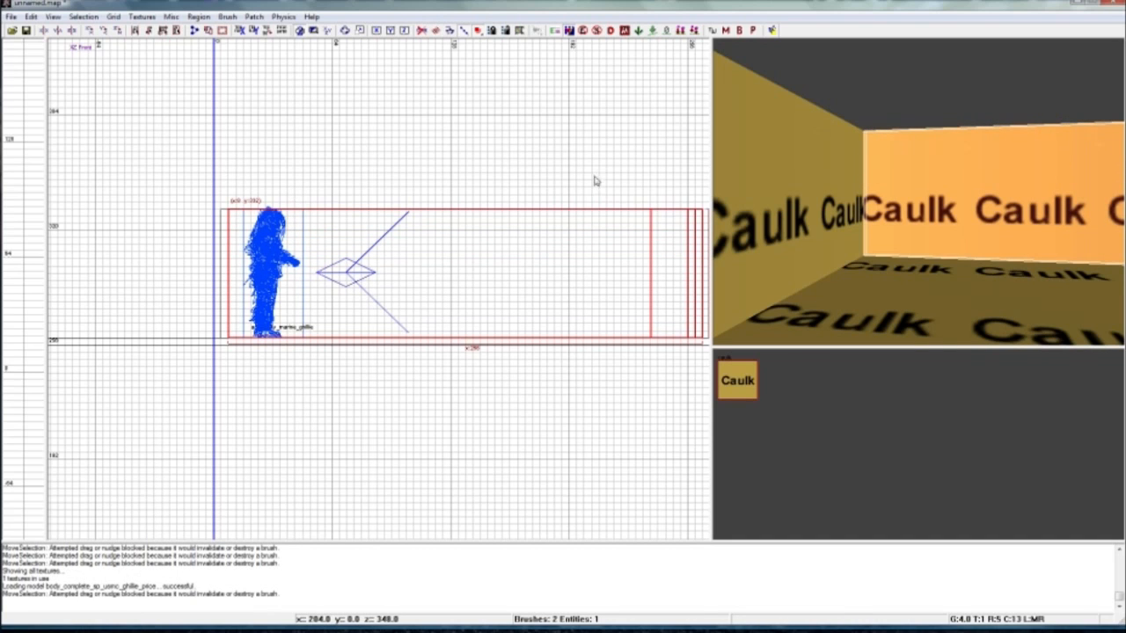
{"action": "right_click_drag", "start_coordinate": [824, 201], "coordinate": [933, 167]}
{"action": "key", "text": "Escape"}
In the XY top view, move the long wall opposite the actor to x 260, y 248 so it meets the upper side wall's corner
{"action": "right_click_drag", "start_coordinate": [805, 251], "coordinate": [802, 207], "text": "ctrl"}
{"action": "left_click", "coordinate": [818, 337], "text": "shift"}
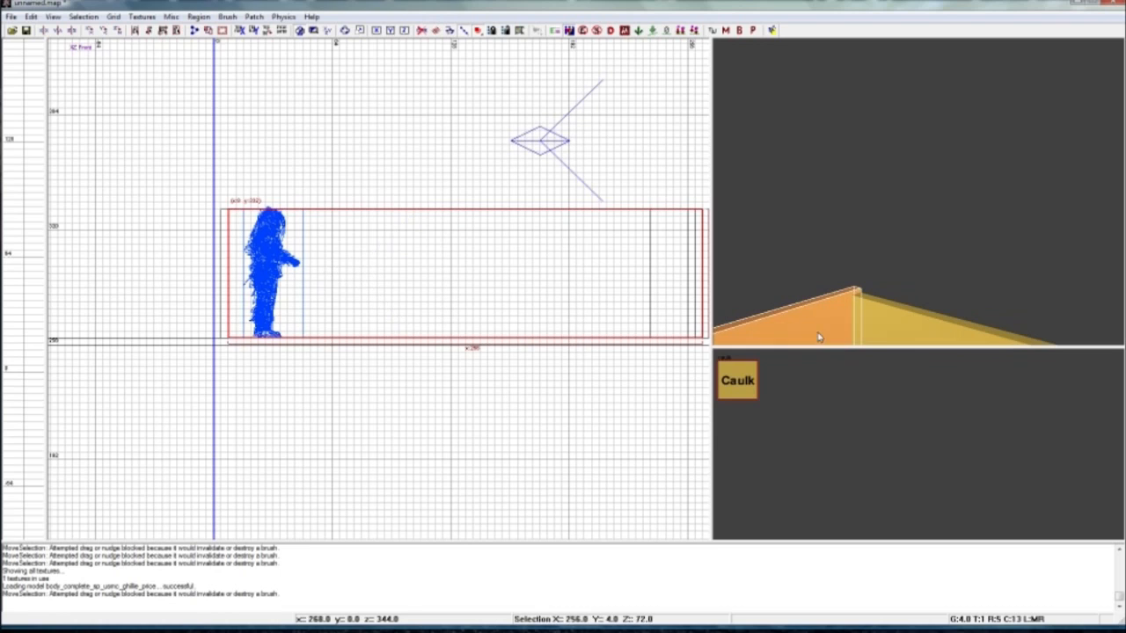
{"action": "left_click", "coordinate": [329, 30]}
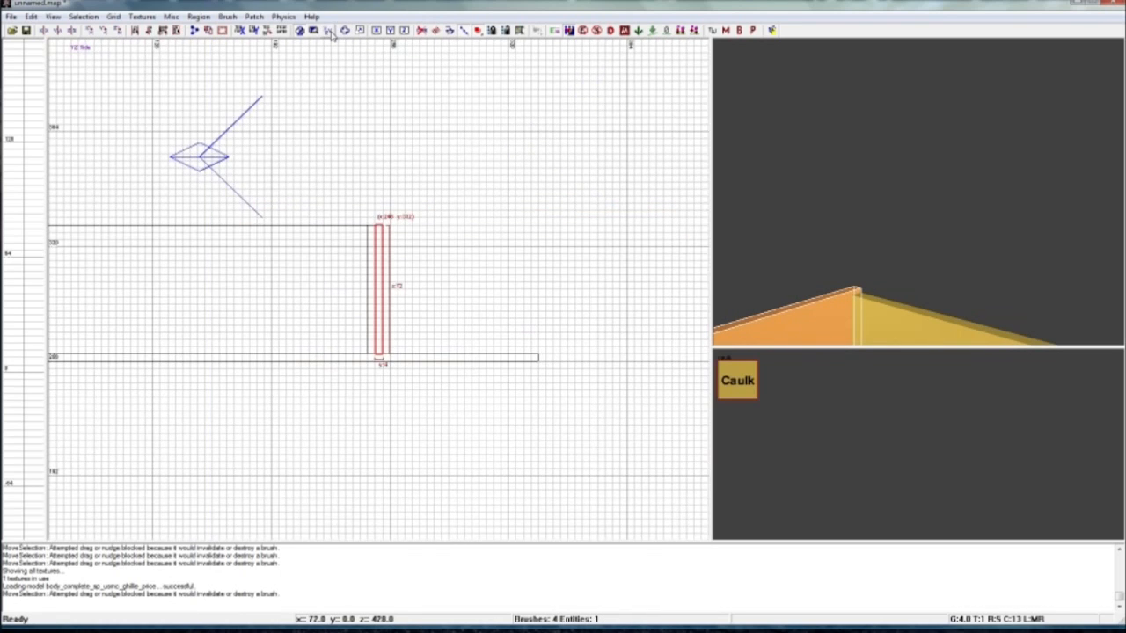
{"action": "left_click", "coordinate": [330, 31]}
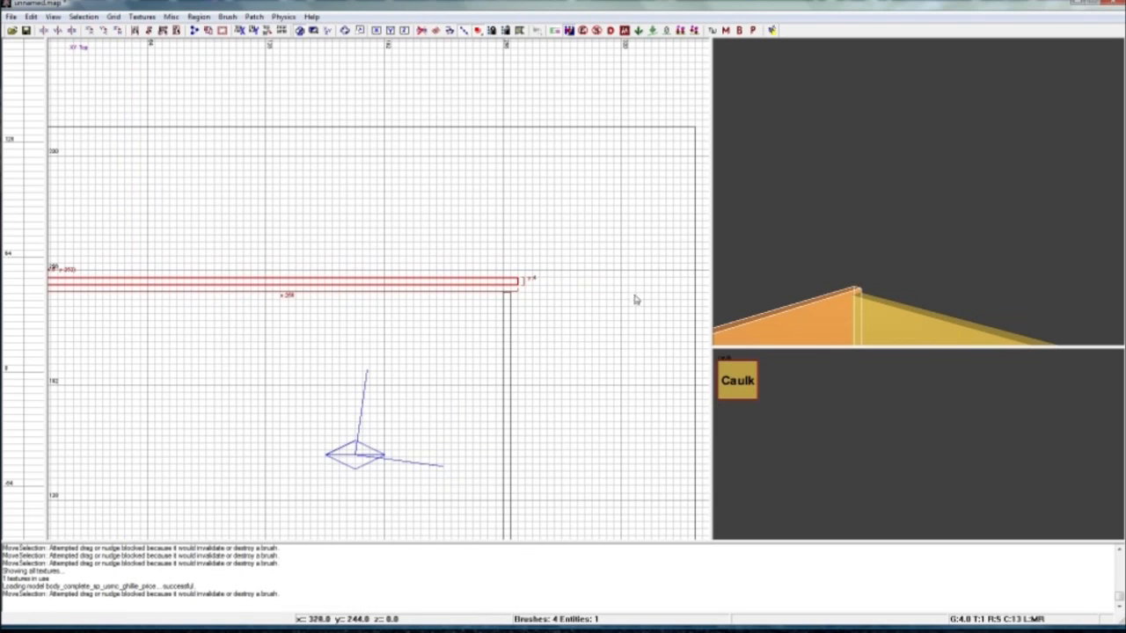
{"action": "right_click_drag", "start_coordinate": [786, 224], "coordinate": [786, 227]}
{"action": "key", "text": "Escape"}
{"action": "left_click", "coordinate": [830, 293], "text": "shift"}
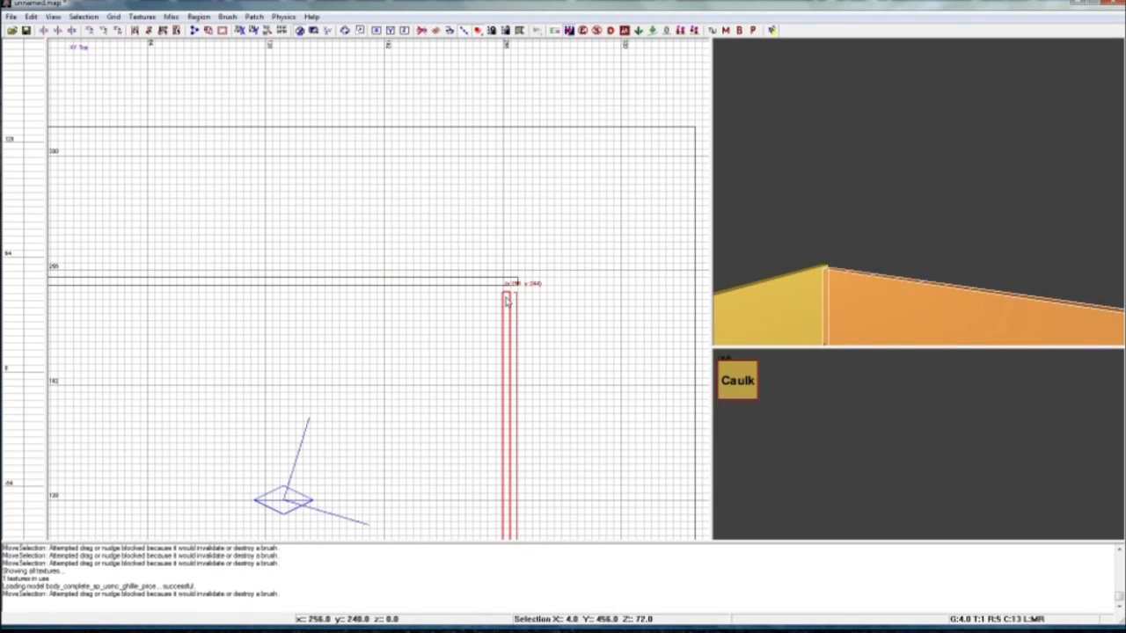
{"action": "left_click_drag", "start_coordinate": [506, 301], "coordinate": [518, 295]}
{"action": "key", "text": "Escape"}
Extend the lower side wall until its end meets the long wall opposite the actor
{"action": "right_click_drag", "start_coordinate": [632, 297], "coordinate": [599, 1]}
{"action": "right_click", "coordinate": [847, 361]}
{"action": "right_click_drag", "start_coordinate": [860, 319], "coordinate": [877, 279]}
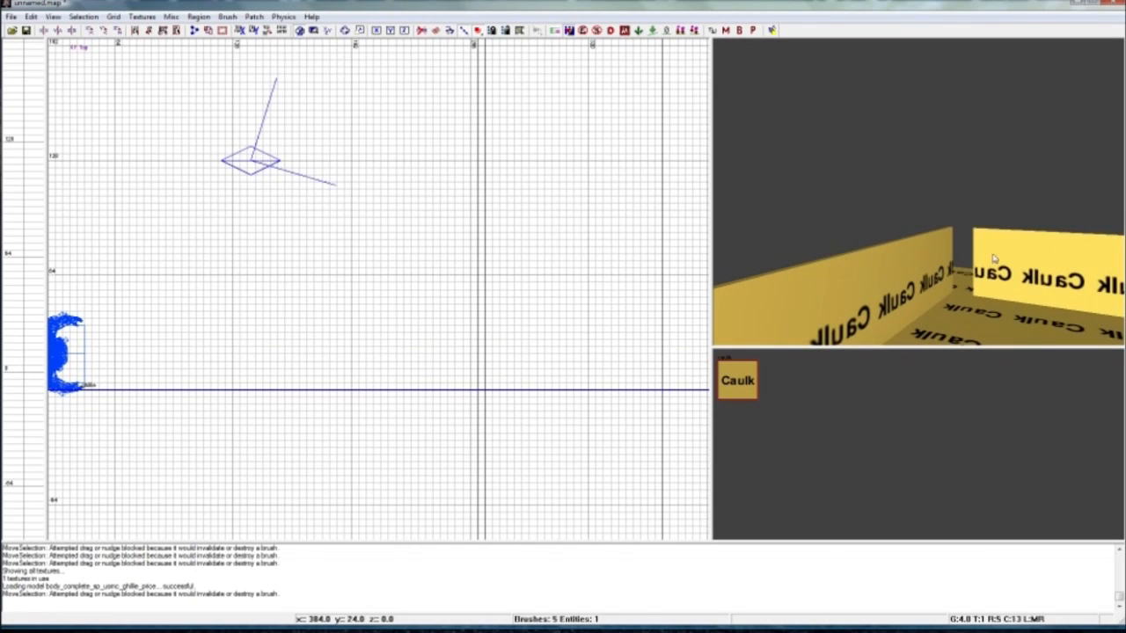
{"action": "left_click", "coordinate": [995, 256], "text": "shift"}
{"action": "mouse_move", "coordinate": [525, 397]}
{"action": "right_mouse_down"}
{"action": "mouse_move", "coordinate": [514, 192]}
{"action": "mouse_move", "coordinate": [513, 415]}
{"action": "right_mouse_up"}
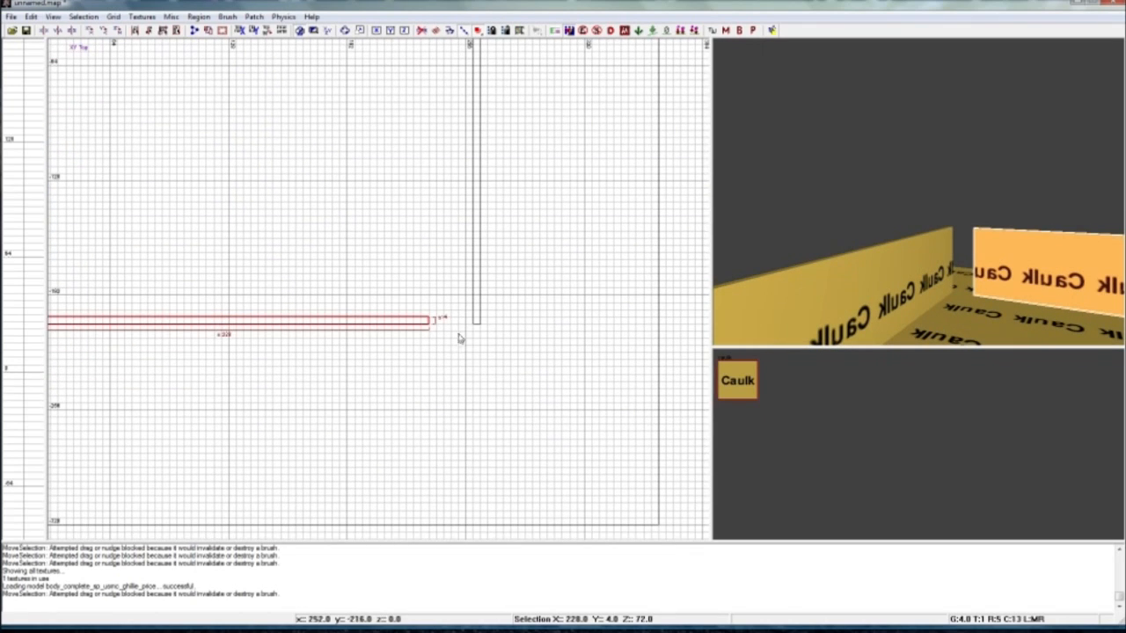
{"action": "left_click_drag", "start_coordinate": [458, 341], "coordinate": [504, 329]}
{"action": "key", "text": "Escape"}
Select the long wall opposite the actor and enable edge editing for its upper corner in the XY top view
{"action": "right_click_drag", "start_coordinate": [834, 284], "coordinate": [854, 241]}
{"action": "left_click", "coordinate": [869, 325], "text": "shift"}
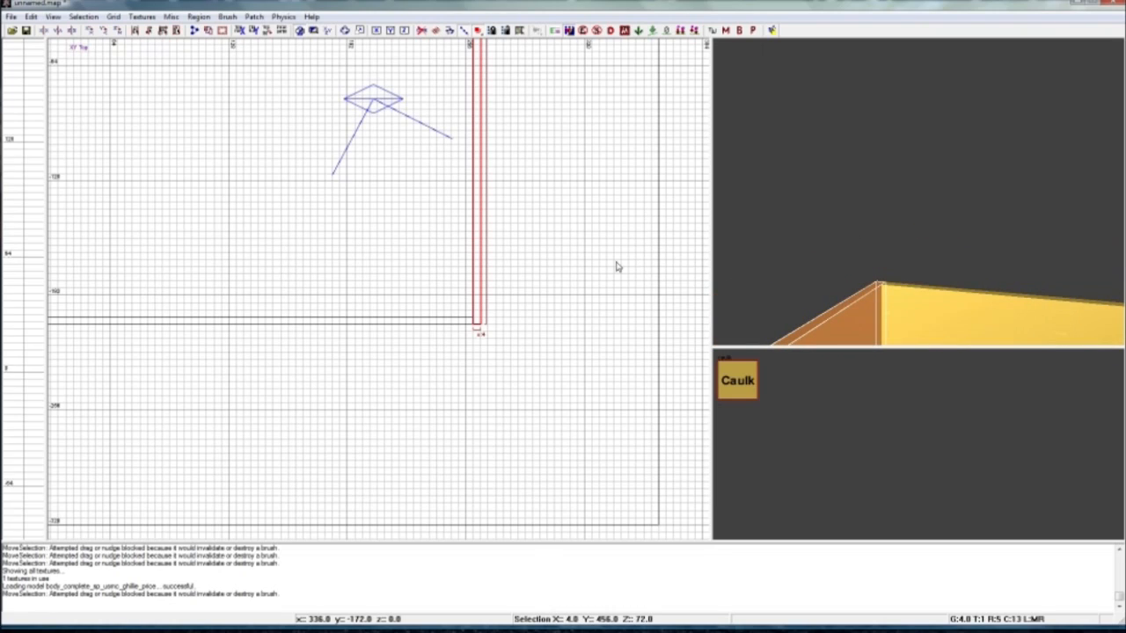
{"action": "scroll", "coordinate": [533, 314], "scroll_direction": "up", "scroll_amount": 1}
{"action": "scroll", "coordinate": [527, 311], "scroll_direction": "down", "scroll_amount": 4}
{"action": "right_click_drag", "start_coordinate": [456, 208], "coordinate": [470, 369]}
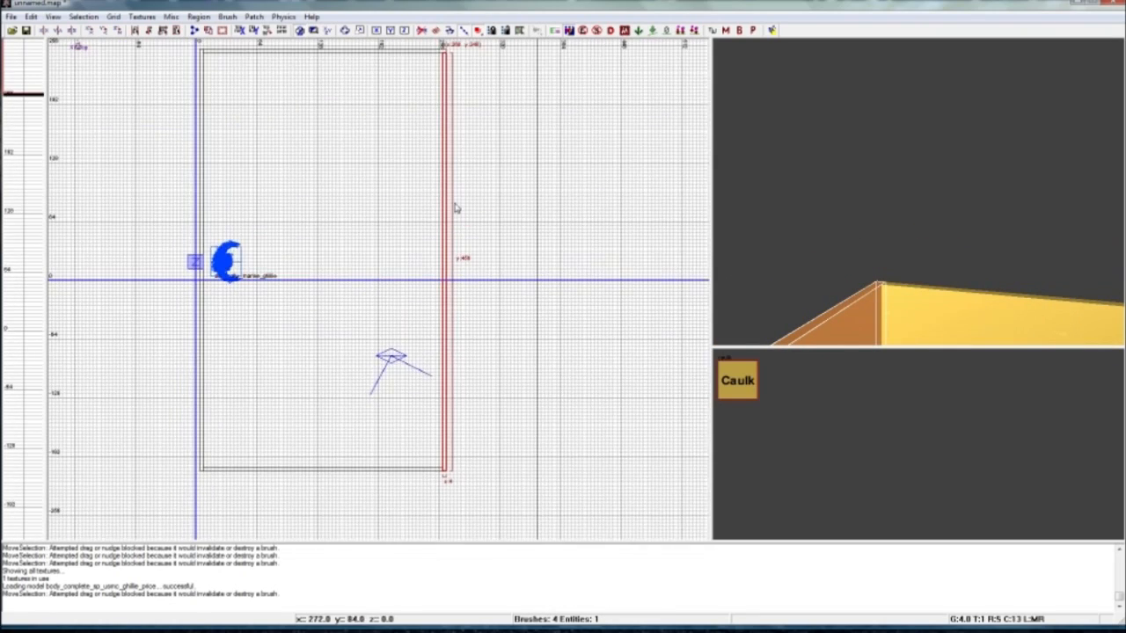
{"action": "scroll", "coordinate": [457, 202], "scroll_direction": "up", "scroll_amount": 5}
{"action": "right_click_drag", "start_coordinate": [471, 138], "coordinate": [441, 150]}
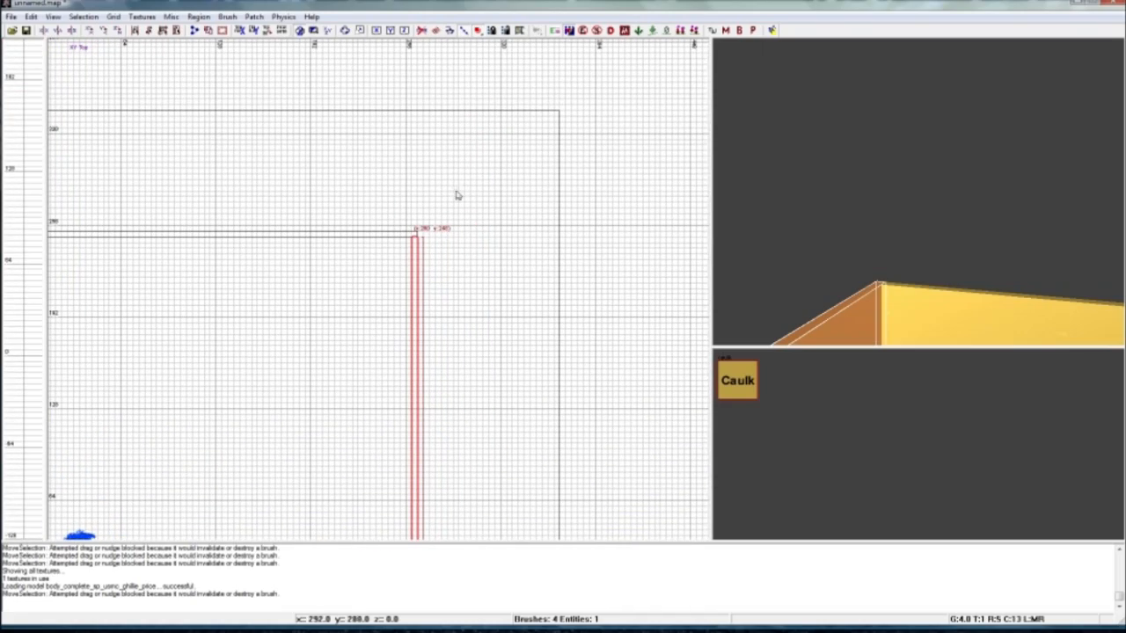
{"action": "right_click_drag", "start_coordinate": [453, 220], "coordinate": [448, 162]}
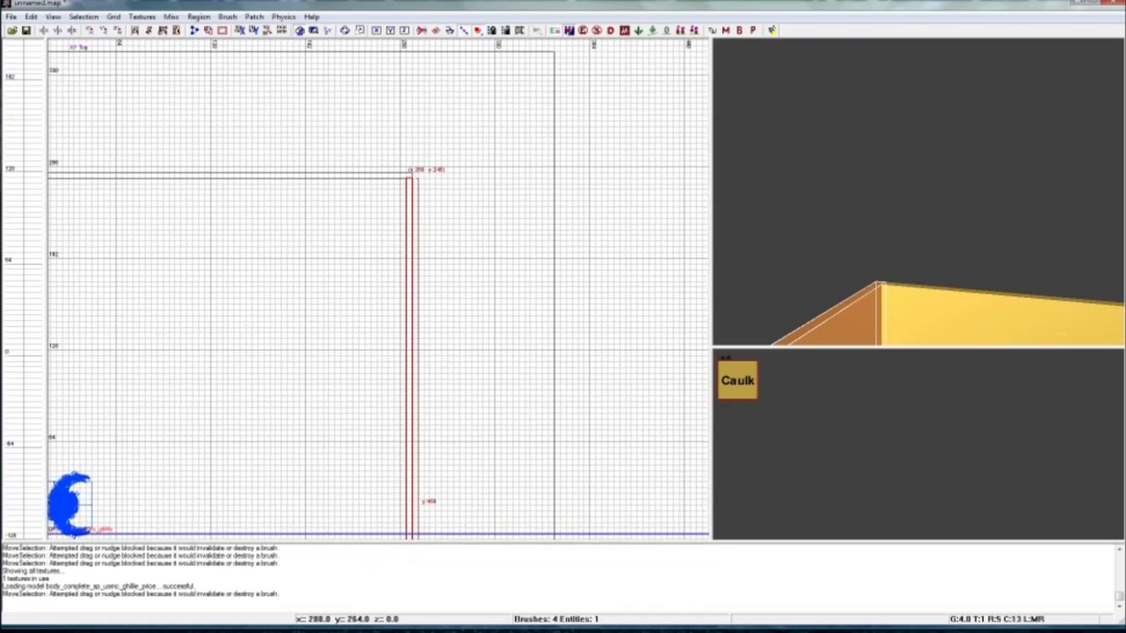
{"action": "scroll", "coordinate": [452, 220], "scroll_direction": "up", "scroll_amount": 3}
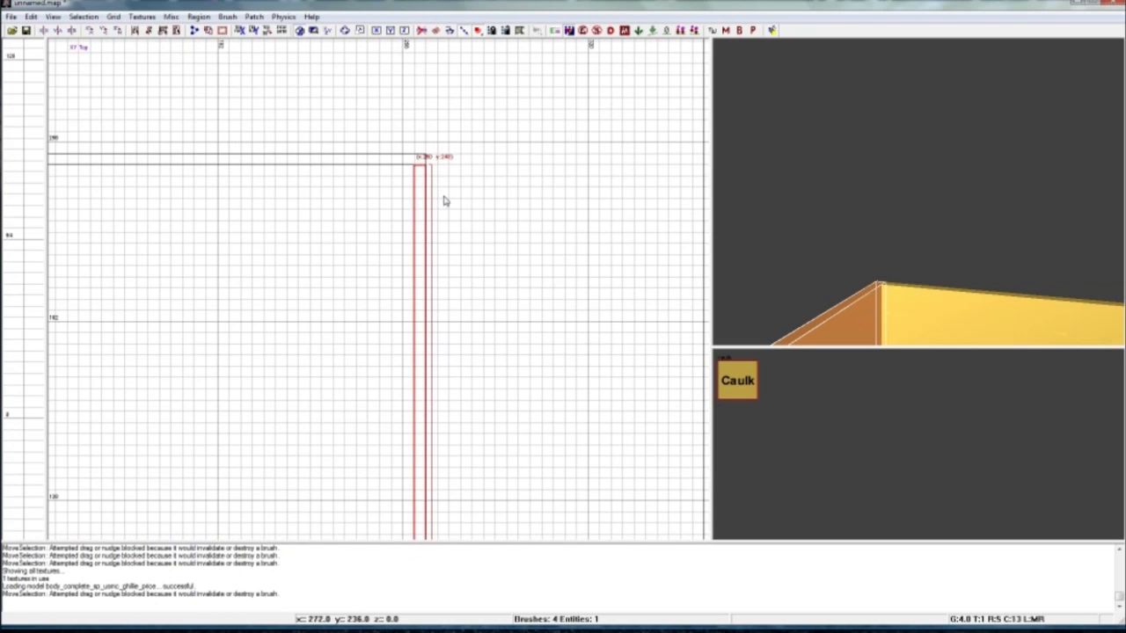
{"action": "mouse_move", "coordinate": [448, 199]}
{"action": "right_mouse_down"}
{"action": "mouse_move", "coordinate": [452, 173]}
{"action": "mouse_move", "coordinate": [442, 187]}
{"action": "right_mouse_up"}
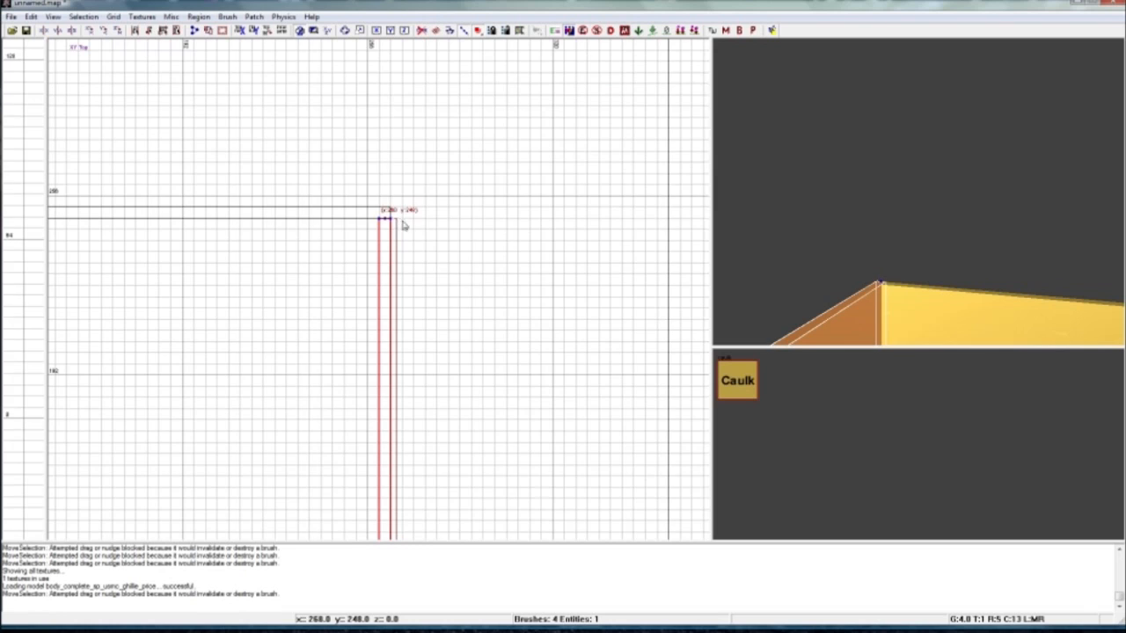
{"action": "scroll", "coordinate": [403, 224], "scroll_direction": "up", "scroll_amount": 1}
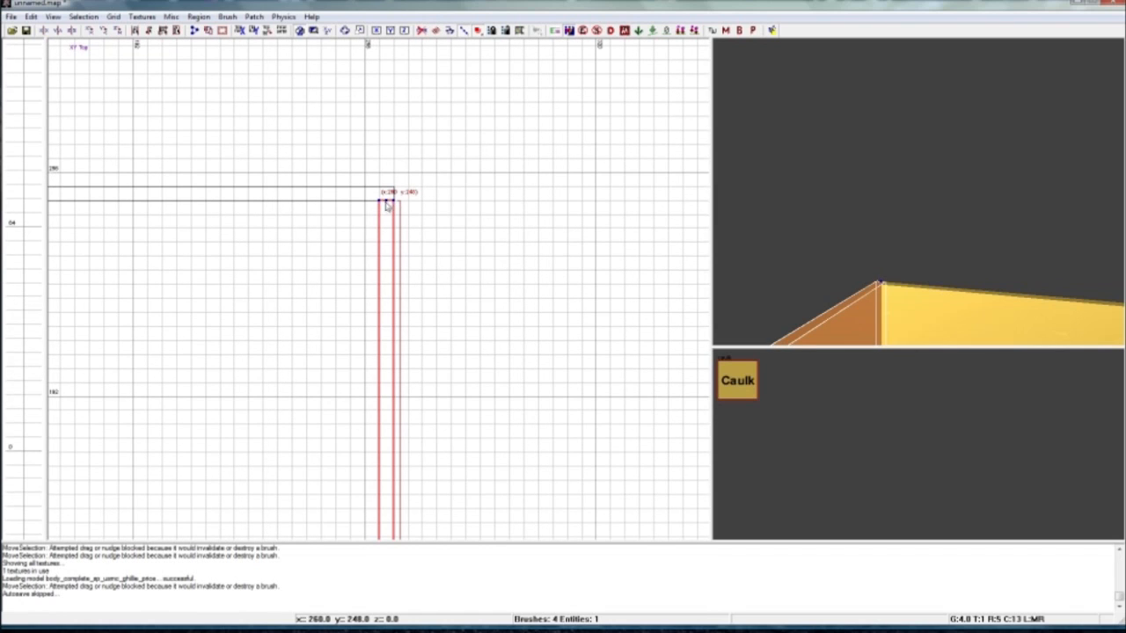
Pull the outer edge of the long wall's upper end to y 252 to form a diagonal corner cut, and deselect the wall
{"action": "right_click_drag", "start_coordinate": [844, 251], "coordinate": [866, 308]}
{"action": "mouse_move", "coordinate": [748, 253]}
{"action": "right_mouse_down"}
{"action": "mouse_move", "coordinate": [746, 211]}
{"action": "mouse_move", "coordinate": [748, 253]}
{"action": "right_mouse_up"}
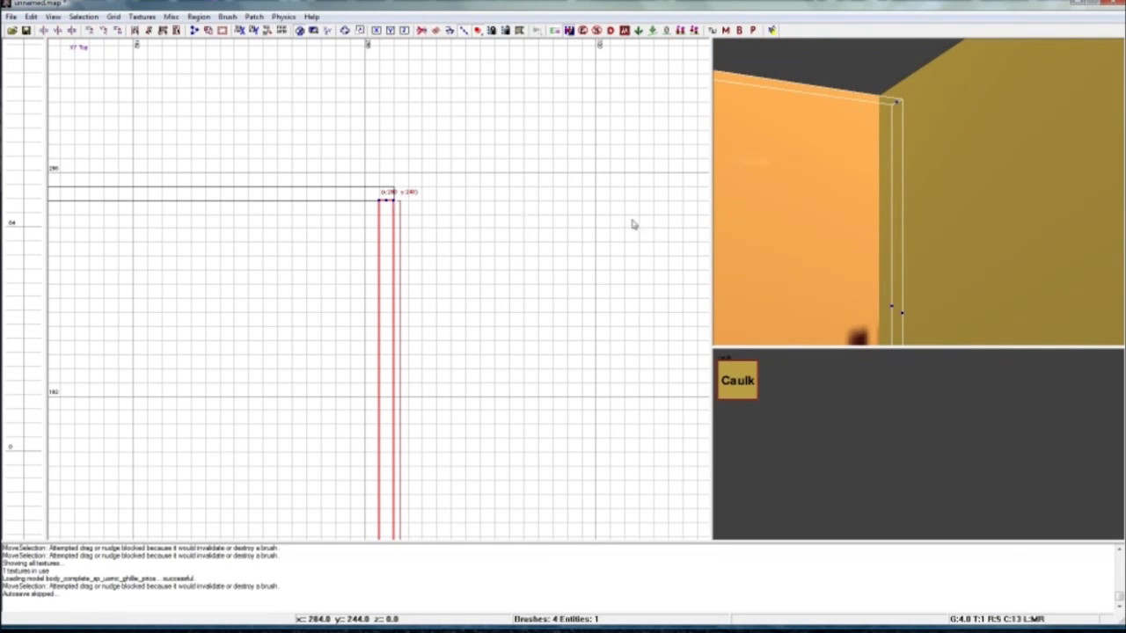
{"action": "mouse_move", "coordinate": [793, 224]}
{"action": "right_mouse_down"}
{"action": "mouse_move", "coordinate": [793, 334]}
{"action": "mouse_move", "coordinate": [791, 224]}
{"action": "right_mouse_up"}
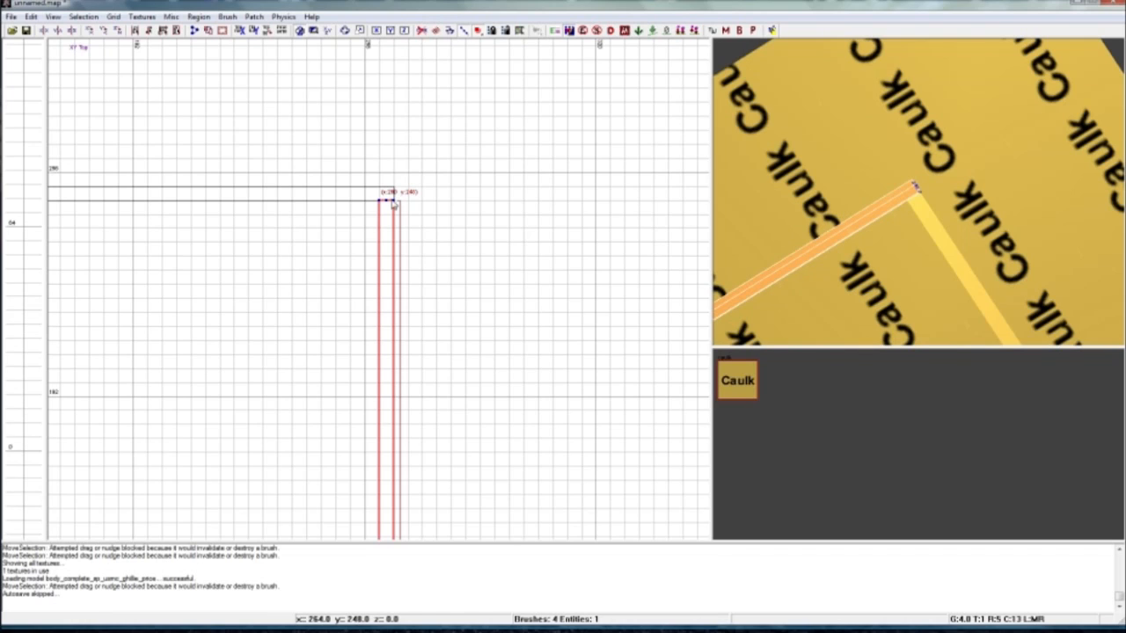
{"action": "left_click_drag", "start_coordinate": [392, 201], "coordinate": [394, 195]}
{"action": "mouse_move", "coordinate": [839, 208]}
{"action": "right_mouse_down"}
{"action": "mouse_move", "coordinate": [761, 198]}
{"action": "mouse_move", "coordinate": [763, 220]}
{"action": "mouse_move", "coordinate": [805, 222]}
{"action": "mouse_move", "coordinate": [744, 211]}
{"action": "mouse_move", "coordinate": [752, 208]}
{"action": "right_mouse_up"}
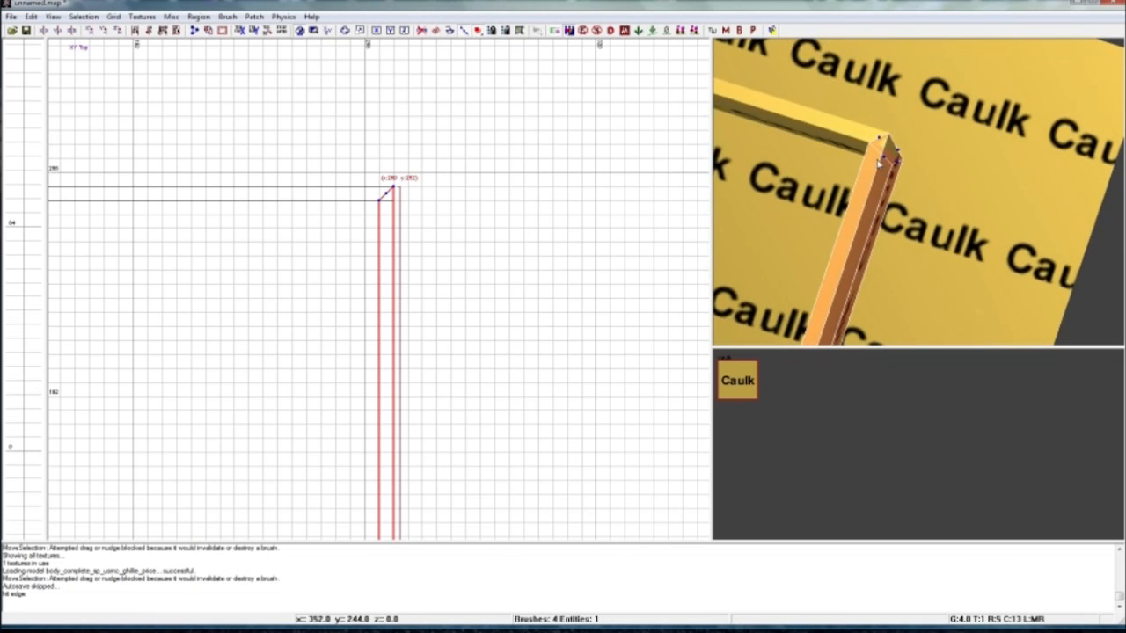
{"action": "left_click_drag", "start_coordinate": [397, 191], "coordinate": [396, 206]}
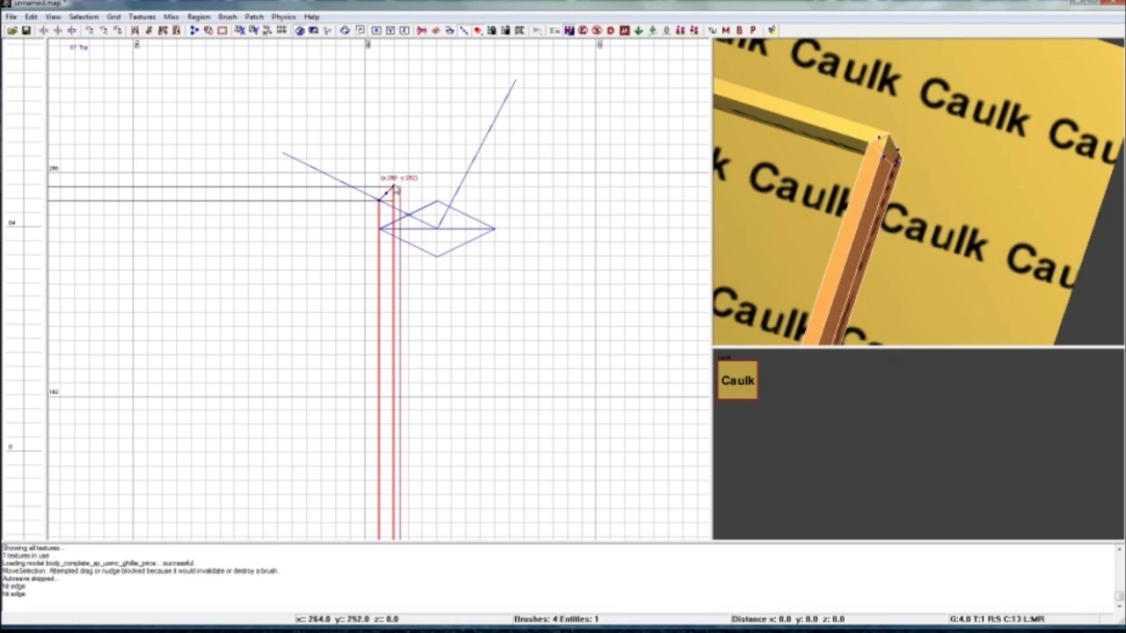
{"action": "key", "text": "Escape"}
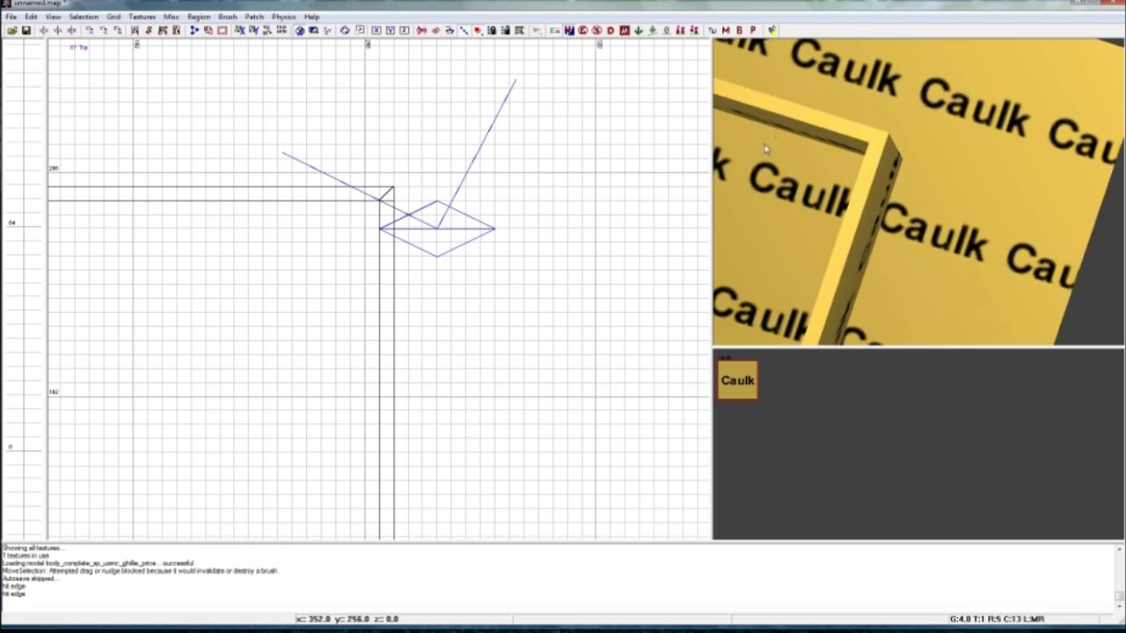
Pull the inner edge of the upper side wall's end back to match the long wall's diagonal corner cut, and deselect the wall
{"action": "left_click", "coordinate": [789, 132], "text": "shift"}
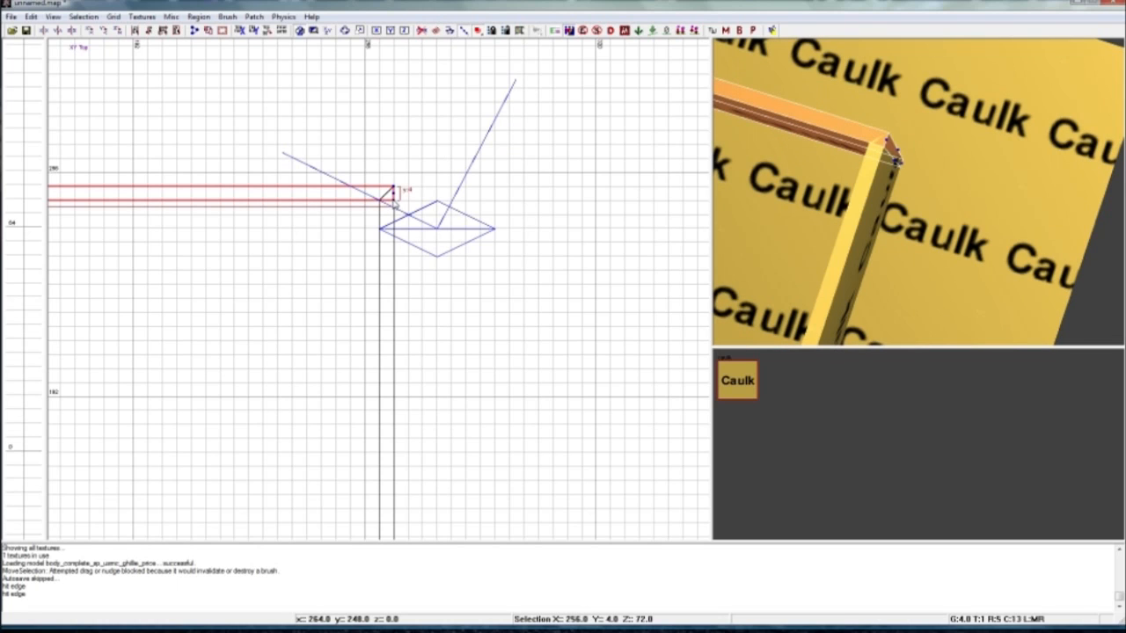
{"action": "left_click_drag", "start_coordinate": [394, 203], "coordinate": [381, 204]}
{"action": "key", "text": "Escape"}
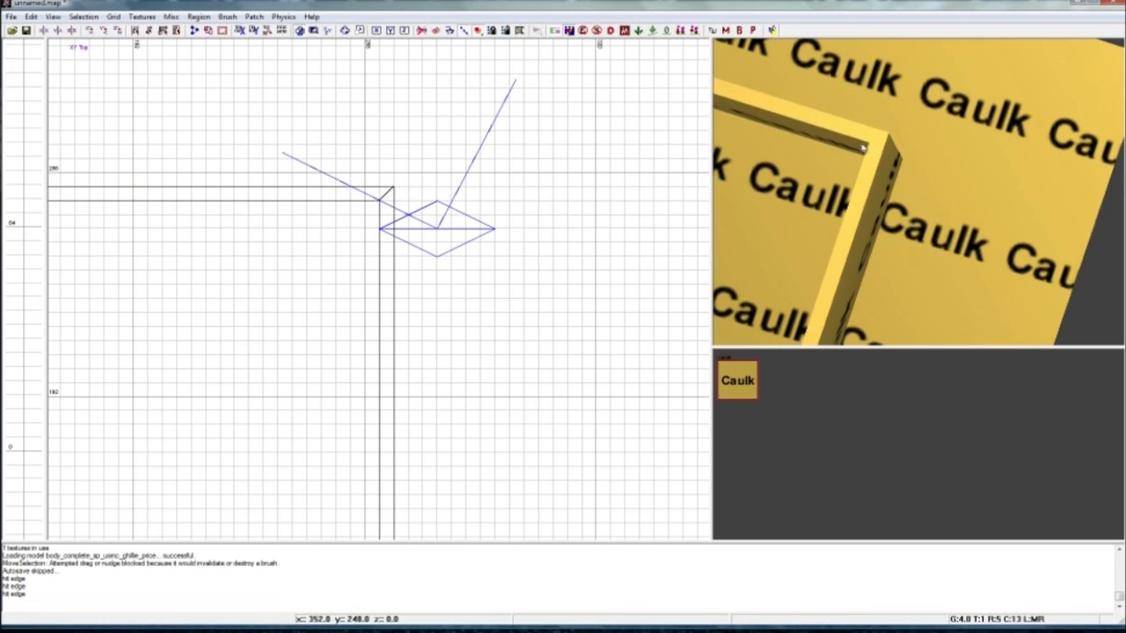
Examine the mitred upper corner in the 3D view by selecting the adjoining walls and looking at the joint from above
{"action": "left_click", "coordinate": [863, 147], "text": "shift"}
{"action": "left_click", "coordinate": [878, 152], "text": "shift"}
{"action": "key", "text": "Escape"}
{"action": "mouse_move", "coordinate": [902, 176]}
{"action": "right_mouse_down"}
{"action": "mouse_move", "coordinate": [747, 176]}
{"action": "mouse_move", "coordinate": [923, 180]}
{"action": "mouse_move", "coordinate": [863, 173]}
{"action": "mouse_move", "coordinate": [886, 170]}
{"action": "right_mouse_up"}
{"action": "left_click", "coordinate": [882, 170], "text": "shift"}
{"action": "left_click", "coordinate": [847, 172], "text": "shift"}
{"action": "key", "text": "Escape"}
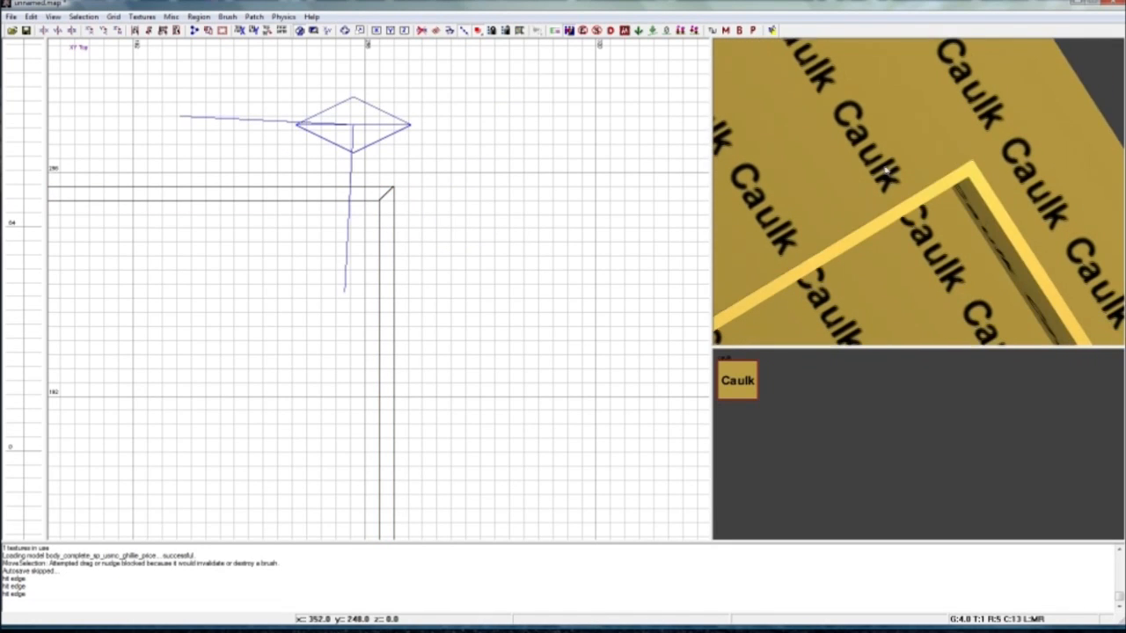
{"action": "left_click", "coordinate": [946, 187], "text": "shift"}
{"action": "left_click", "coordinate": [968, 187], "text": "shift"}
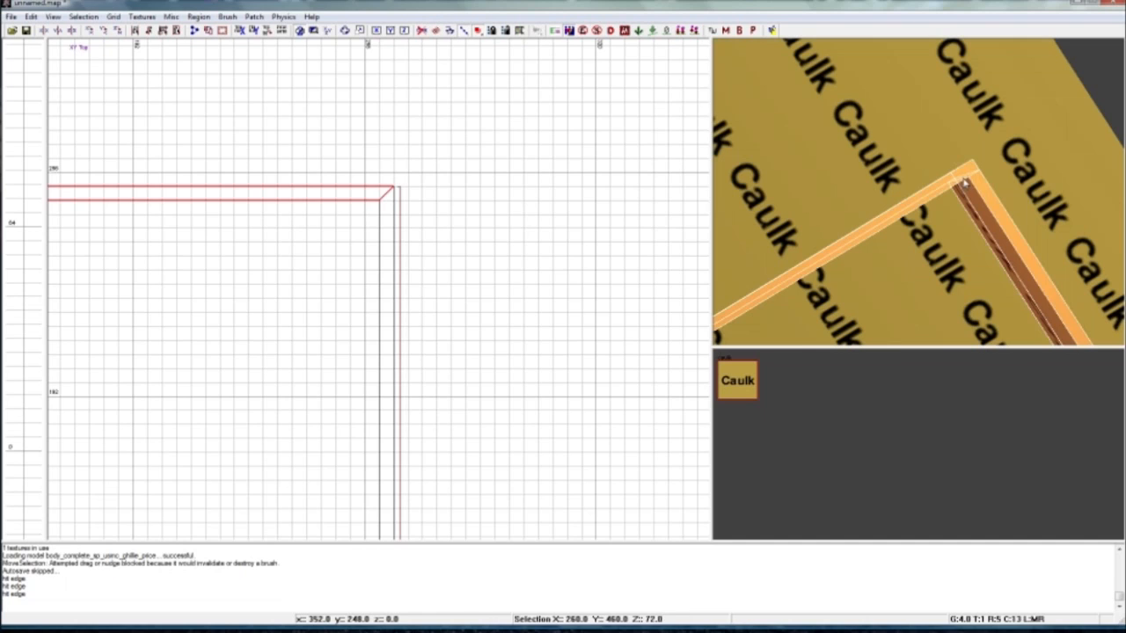
{"action": "key", "text": "Escape"}
Examine the lower corner of the room in the XY top view and the inner wall joints in the 3D view
{"action": "right_click_drag", "start_coordinate": [409, 204], "coordinate": [519, 18]}
{"action": "scroll", "coordinate": [410, 202], "scroll_direction": "down", "scroll_amount": 2}
{"action": "right_click_drag", "start_coordinate": [427, 296], "coordinate": [430, 114]}
{"action": "right_click_drag", "start_coordinate": [447, 372], "coordinate": [413, 186]}
{"action": "right_click_drag", "start_coordinate": [445, 459], "coordinate": [462, 95]}
{"action": "right_click_drag", "start_coordinate": [445, 437], "coordinate": [465, 526]}
{"action": "key", "text": "Escape"}
{"action": "right_click_drag", "start_coordinate": [936, 193], "coordinate": [907, 195]}
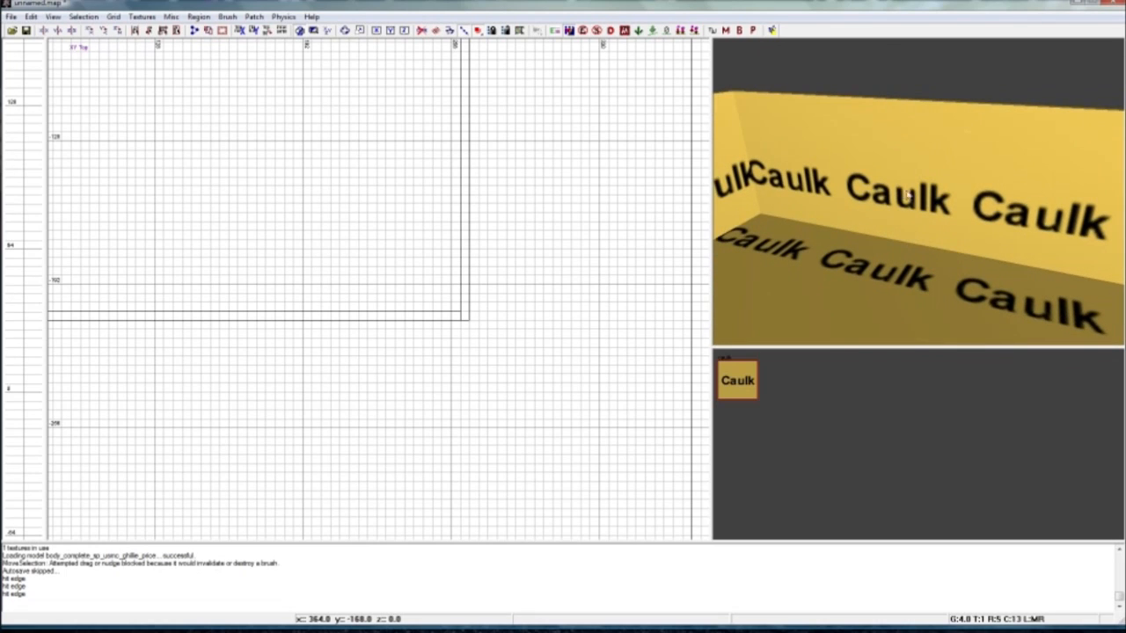
{"action": "scroll", "coordinate": [535, 190], "scroll_direction": "down", "scroll_amount": 1}
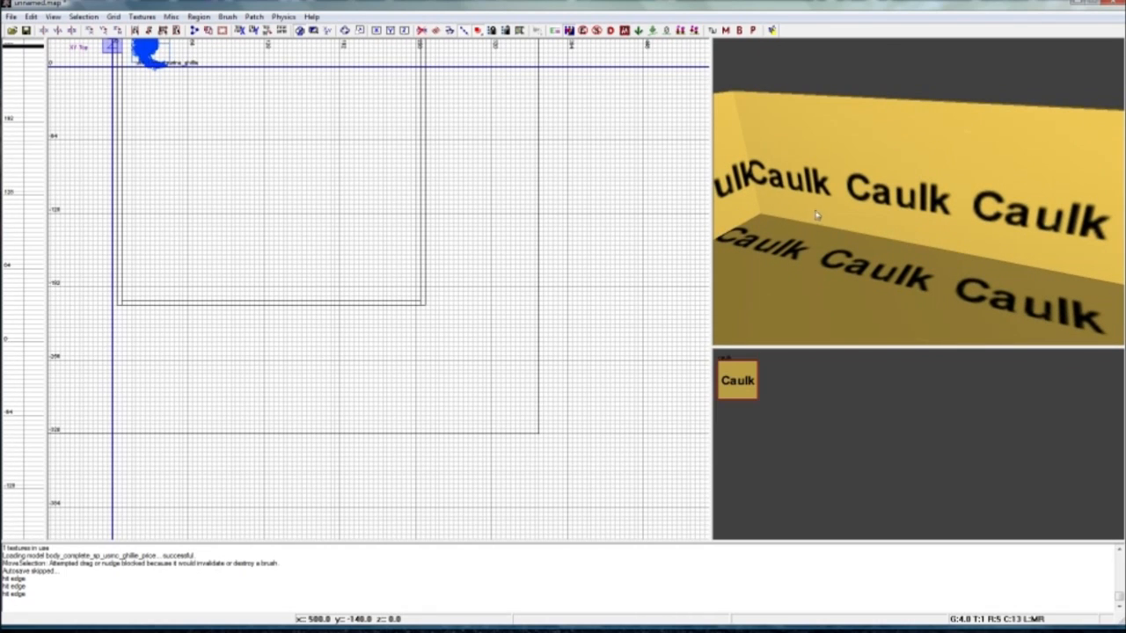
Select the upper side wall and try to free-rotate it in the XY top view with the grid at 4
{"action": "left_click", "coordinate": [838, 192], "text": "shift"}
{"action": "mouse_move", "coordinate": [486, 191]}
{"action": "right_mouse_down"}
{"action": "mouse_move", "coordinate": [499, 424]}
{"action": "mouse_move", "coordinate": [529, 387]}
{"action": "right_mouse_up"}
{"action": "key", "text": "r"}
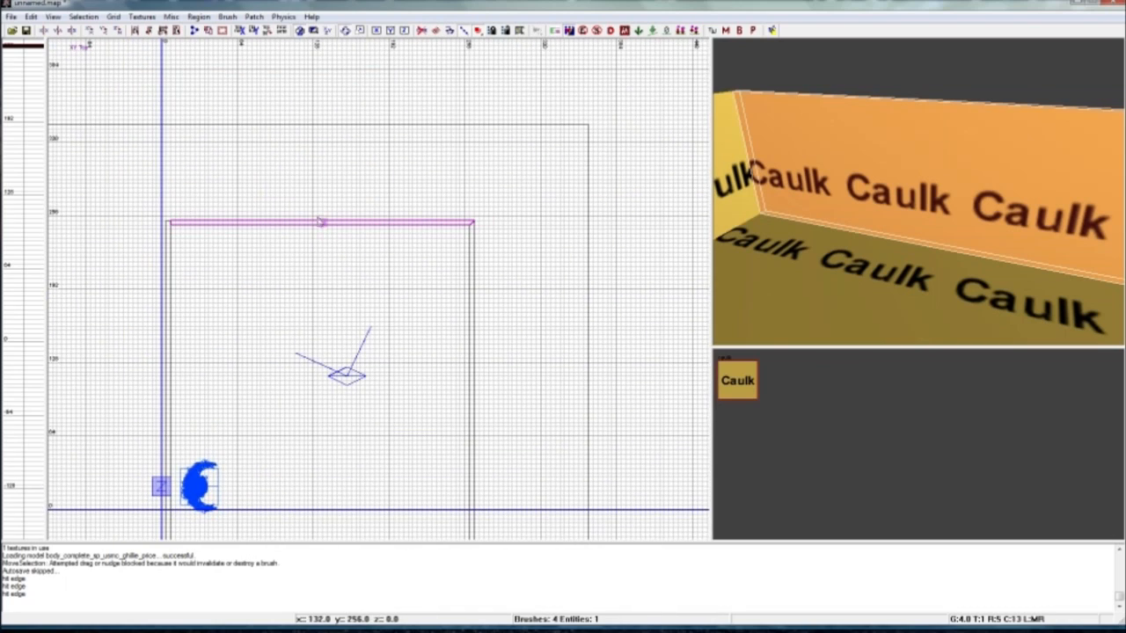
{"action": "mouse_move", "coordinate": [498, 173]}
{"action": "left_mouse_down"}
{"action": "mouse_move", "coordinate": [502, 214]}
{"action": "mouse_move", "coordinate": [483, 259]}
{"action": "mouse_move", "coordinate": [372, 261]}
{"action": "mouse_move", "coordinate": [431, 245]}
{"action": "mouse_move", "coordinate": [460, 166]}
{"action": "mouse_move", "coordinate": [445, 133]}
{"action": "mouse_move", "coordinate": [485, 267]}
{"action": "mouse_move", "coordinate": [380, 250]}
{"action": "mouse_move", "coordinate": [457, 172]}
{"action": "left_mouse_up"}
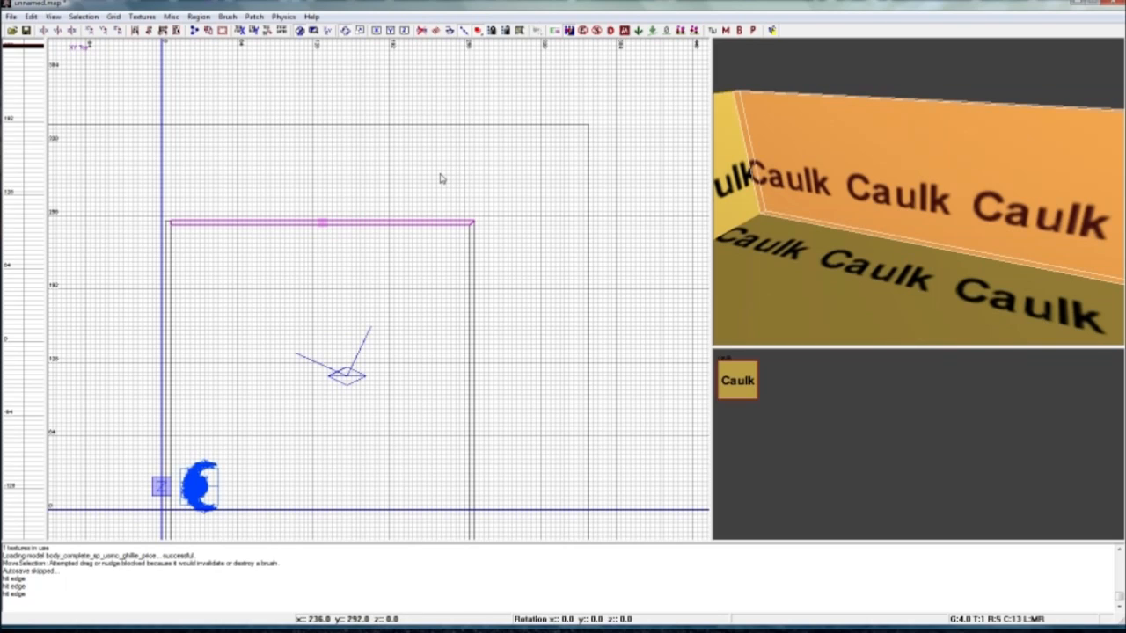
Try rotating the upper side wall by about -0.2 degrees with the grid at 0.5, then restore grid 4 and the wall's straight position
{"action": "left_click", "coordinate": [115, 17]}
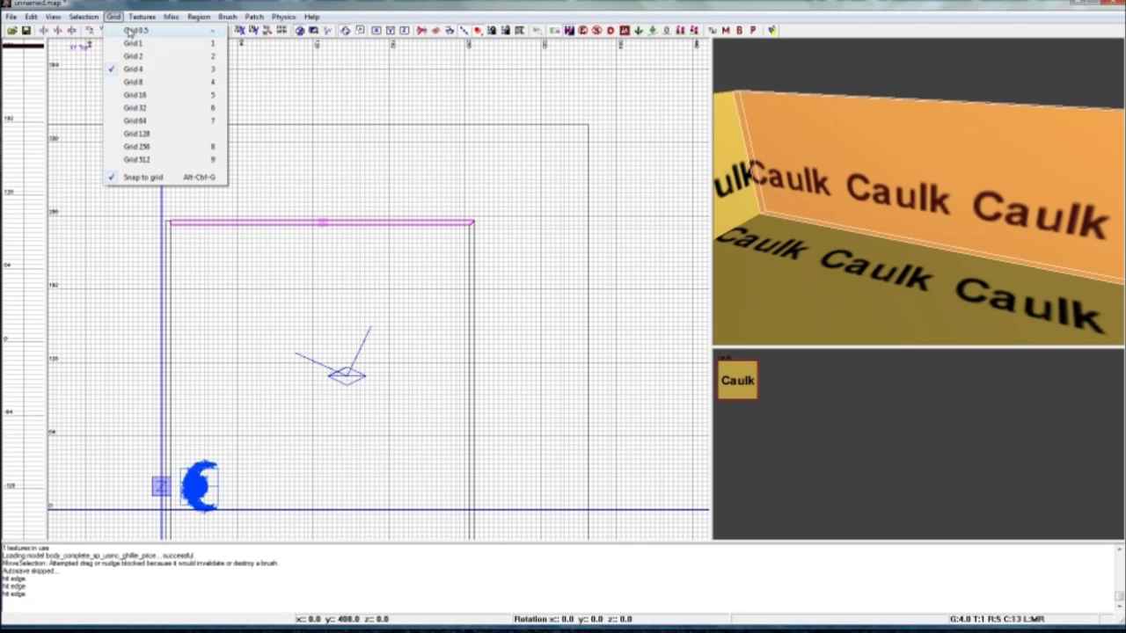
{"action": "left_click", "coordinate": [130, 32]}
{"action": "key", "text": "r"}
{"action": "mouse_move", "coordinate": [495, 169]}
{"action": "left_mouse_down"}
{"action": "mouse_move", "coordinate": [475, 246]}
{"action": "mouse_move", "coordinate": [425, 316]}
{"action": "mouse_move", "coordinate": [282, 411]}
{"action": "mouse_move", "coordinate": [569, 238]}
{"action": "mouse_move", "coordinate": [577, 149]}
{"action": "mouse_move", "coordinate": [569, 190]}
{"action": "mouse_move", "coordinate": [571, 180]}
{"action": "left_mouse_up"}
{"action": "left_click", "coordinate": [114, 17]}
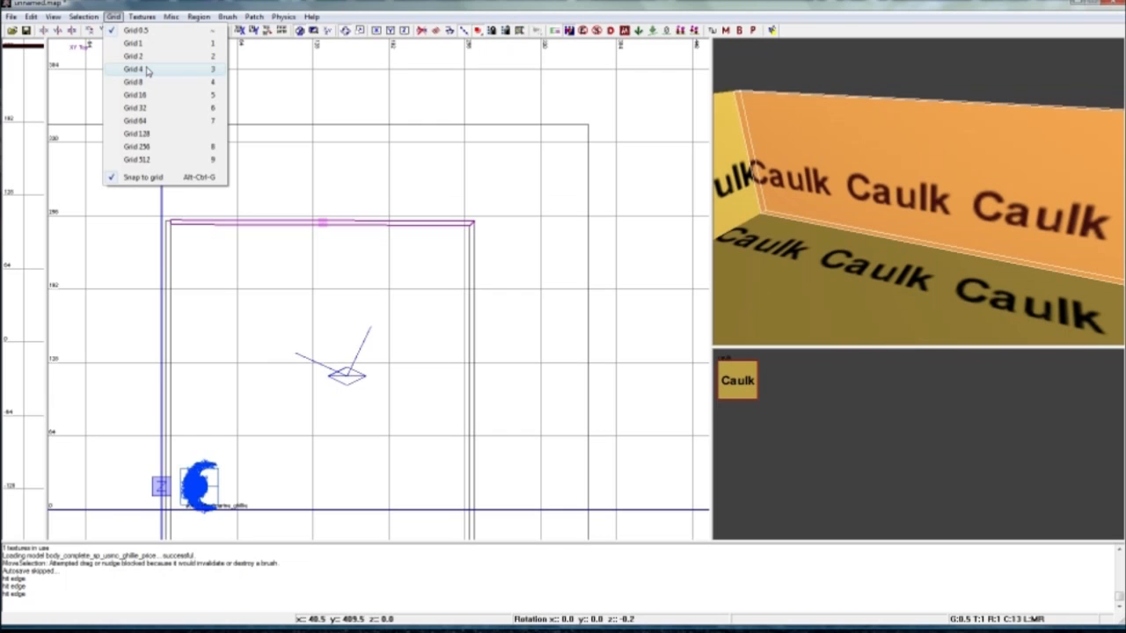
{"action": "left_click", "coordinate": [146, 69]}
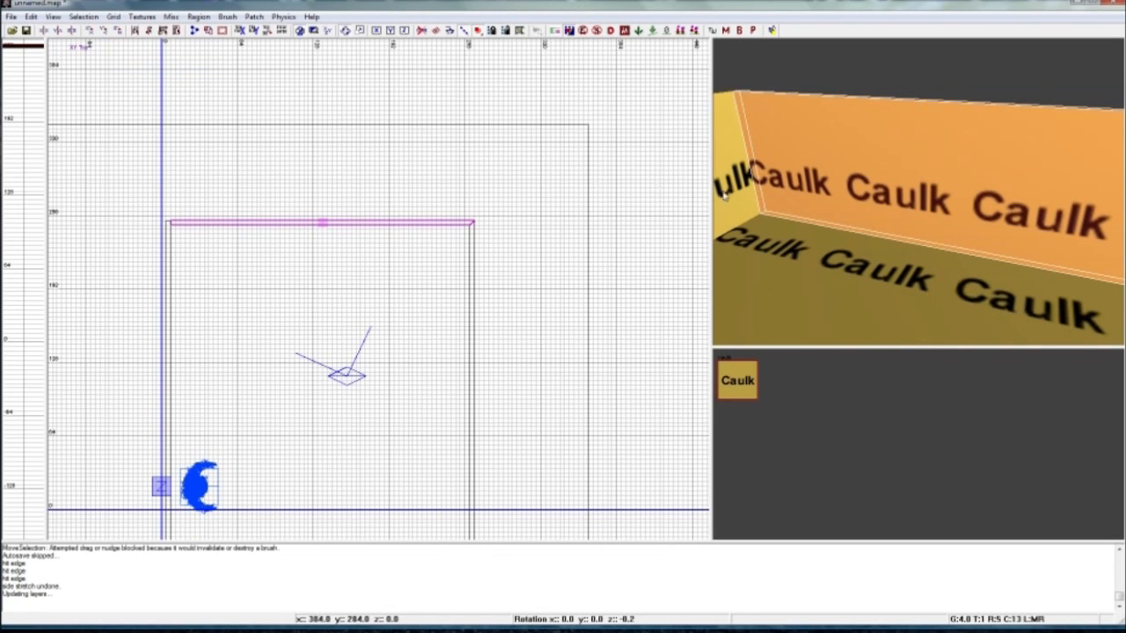
{"action": "key", "text": "Escape"}
Select only the inner faces of all four room walls in the 3D view
{"action": "right_click_drag", "start_coordinate": [825, 189], "coordinate": [902, 190]}
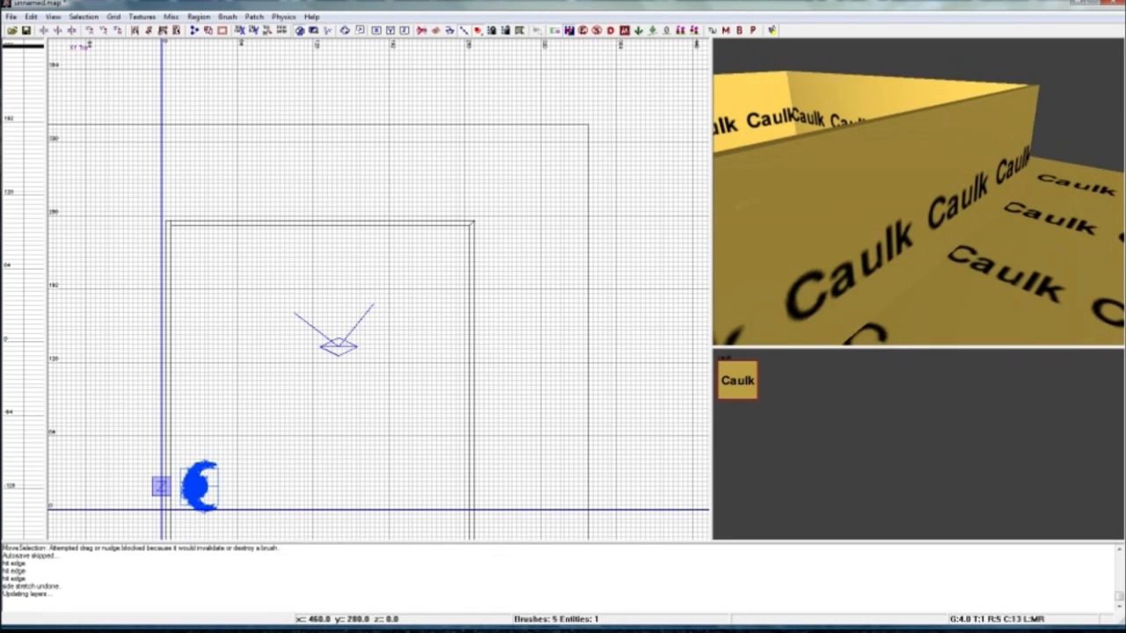
{"action": "right_click_drag", "start_coordinate": [826, 212], "coordinate": [827, 206]}
{"action": "left_click", "coordinate": [812, 137], "text": "ctrl+shift"}
{"action": "left_click", "coordinate": [925, 146], "text": "ctrl+shift"}
{"action": "right_click_drag", "start_coordinate": [925, 146], "coordinate": [1062, 165]}
{"action": "left_click", "coordinate": [1007, 162], "text": "ctrl+shift"}
{"action": "left_click", "coordinate": [935, 185], "text": "ctrl+shift"}
{"action": "right_click_drag", "start_coordinate": [935, 185], "coordinate": [998, 183]}
Filter the textures to the interior wall usage and browse them for a wall covering
{"action": "left_click", "coordinate": [141, 17]}
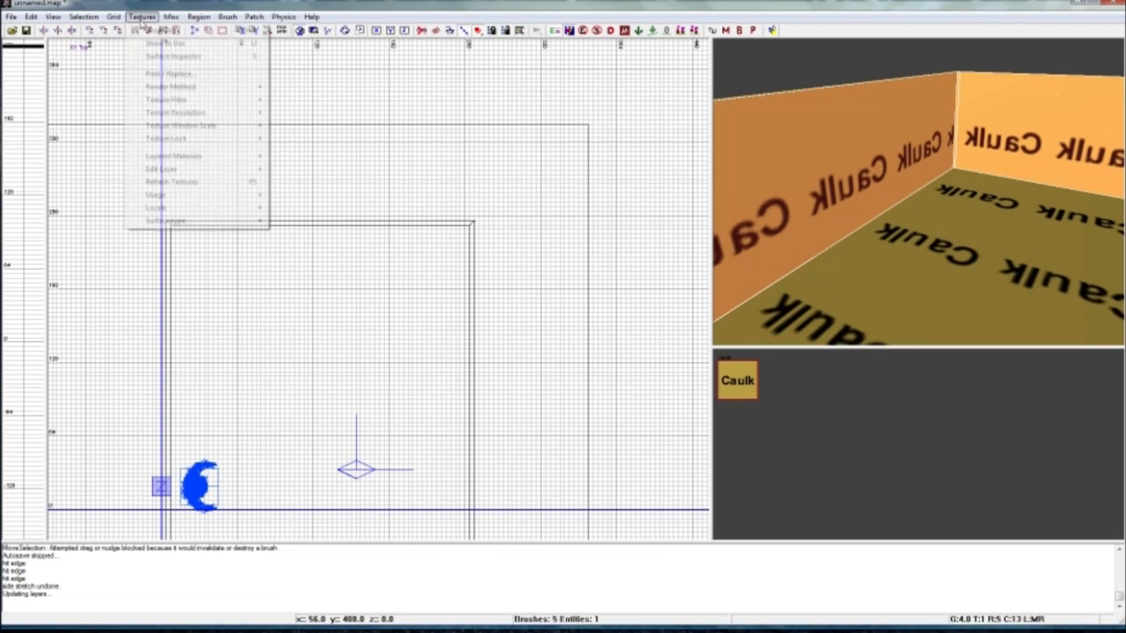
{"action": "mouse_move", "coordinate": [204, 197]}
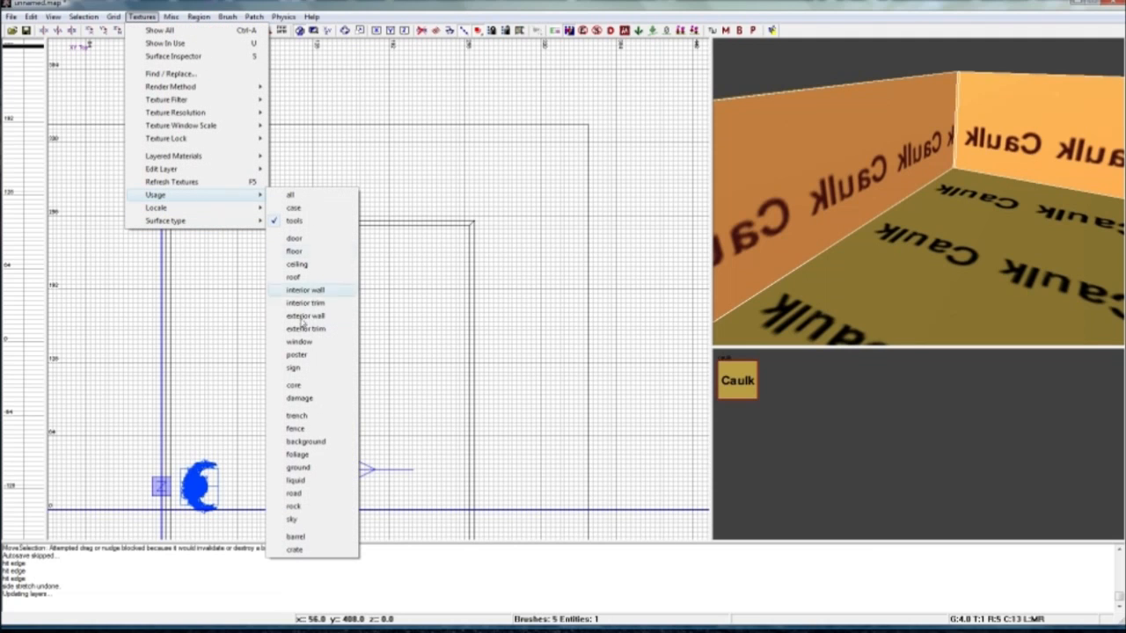
{"action": "left_click", "coordinate": [305, 290]}
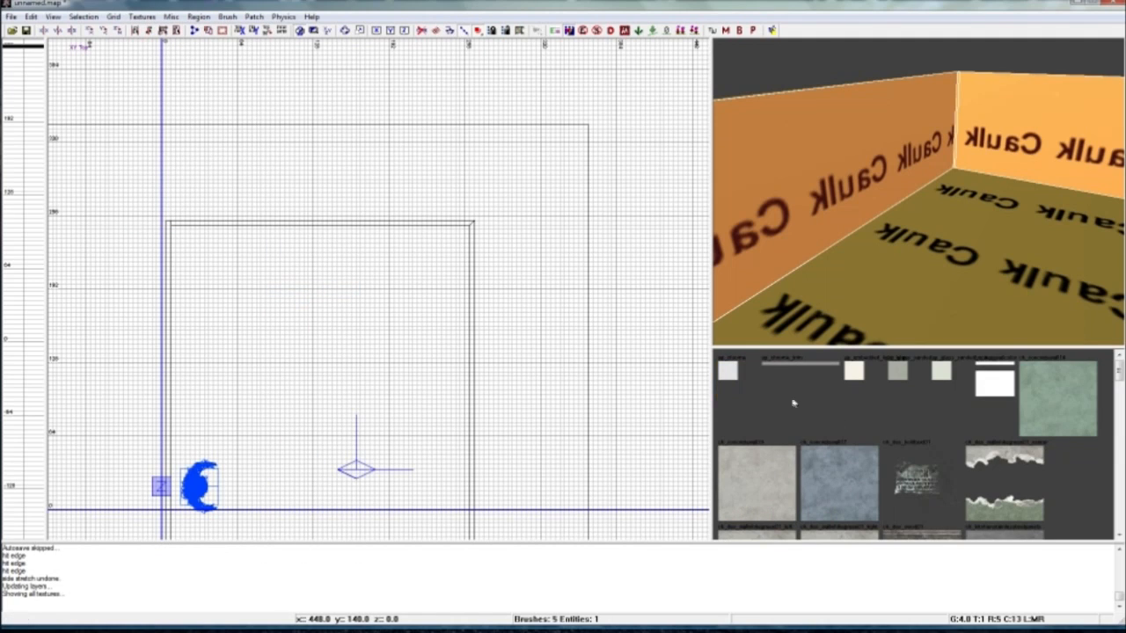
{"action": "left_click_drag", "start_coordinate": [1119, 373], "coordinate": [1119, 420]}
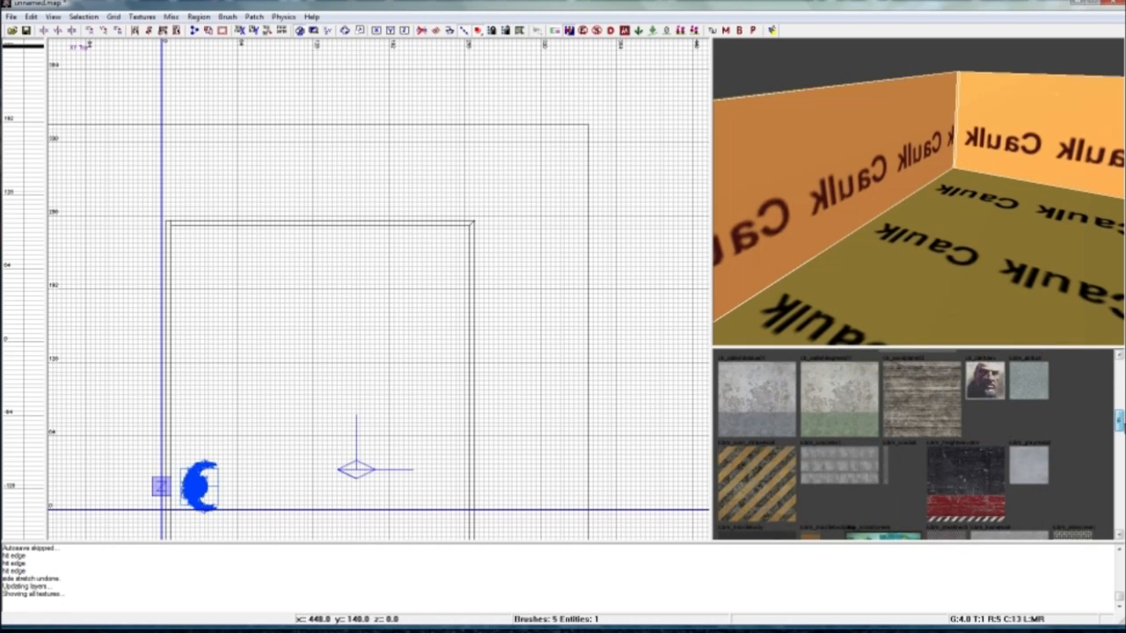
{"action": "left_click_drag", "start_coordinate": [1120, 421], "coordinate": [1119, 457]}
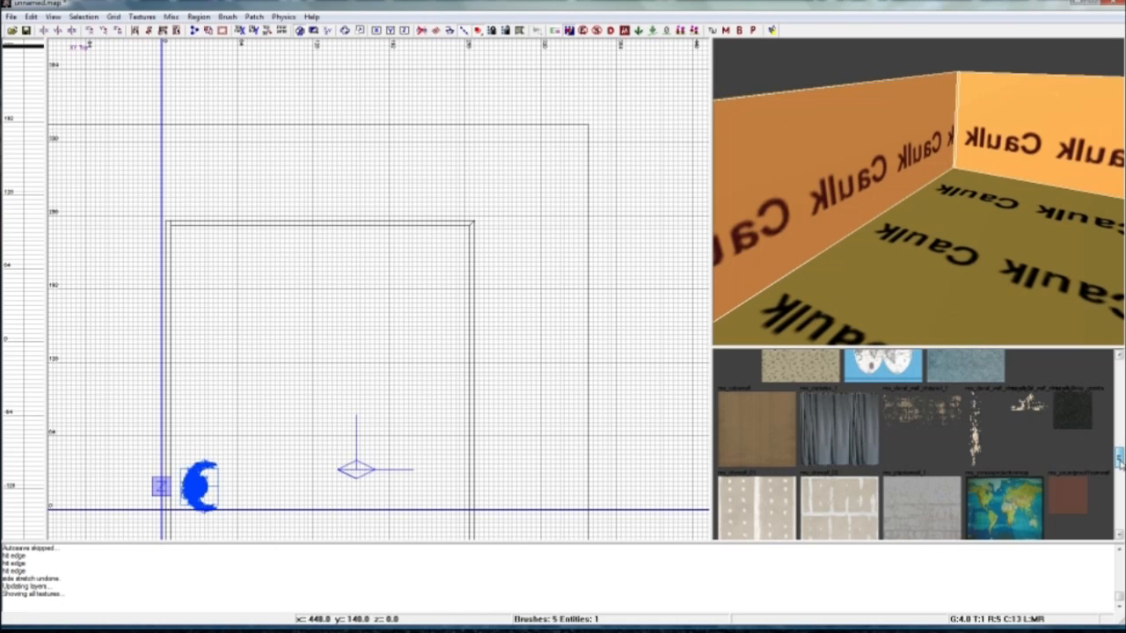
Try the chipped wall decal and the grey plaster wall texture on the selected inner wall faces
{"action": "left_click", "coordinate": [902, 398]}
{"action": "mouse_move", "coordinate": [914, 301]}
{"action": "right_mouse_down"}
{"action": "mouse_move", "coordinate": [906, 280]}
{"action": "mouse_move", "coordinate": [919, 278]}
{"action": "mouse_move", "coordinate": [884, 283]}
{"action": "mouse_move", "coordinate": [924, 293]}
{"action": "right_mouse_up"}
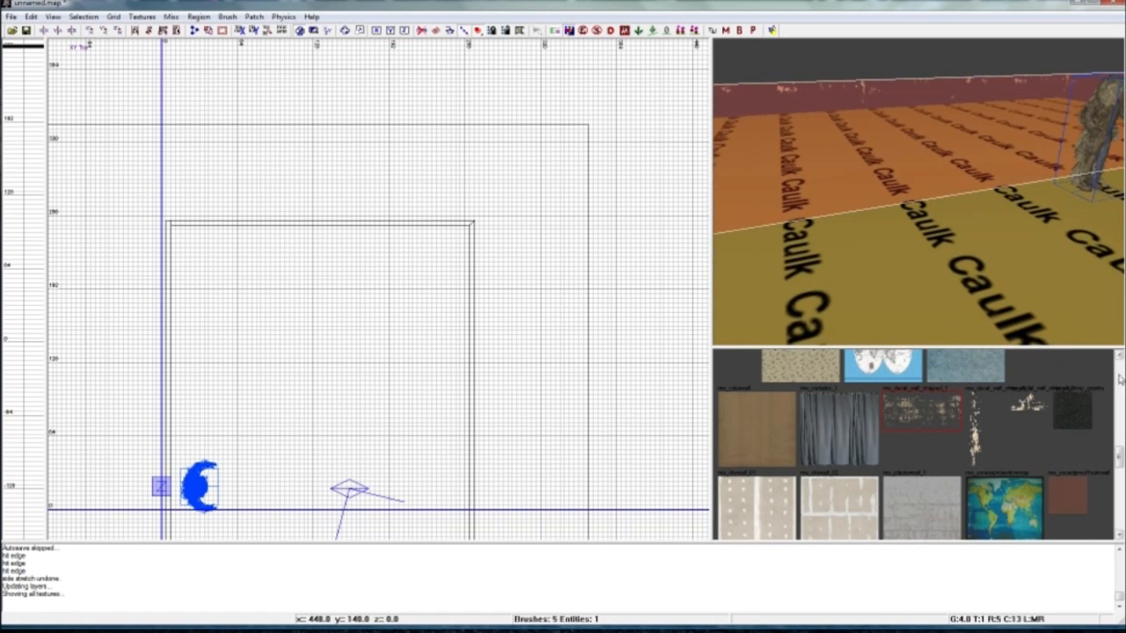
{"action": "left_click_drag", "start_coordinate": [1119, 457], "coordinate": [1119, 457]}
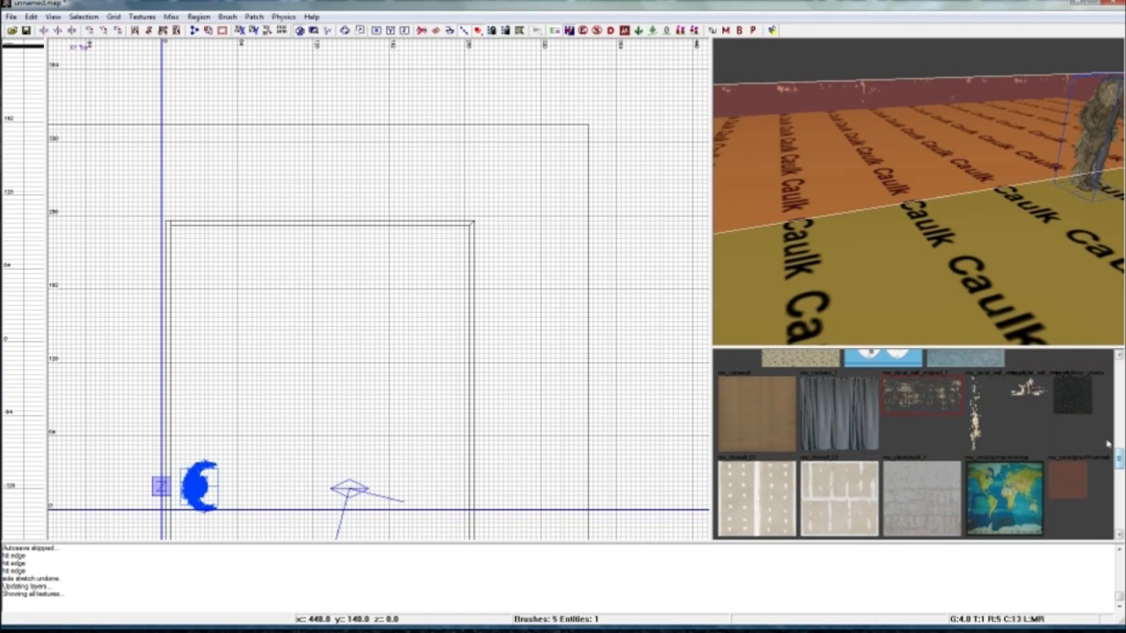
{"action": "right_click_drag", "start_coordinate": [958, 281], "coordinate": [939, 274]}
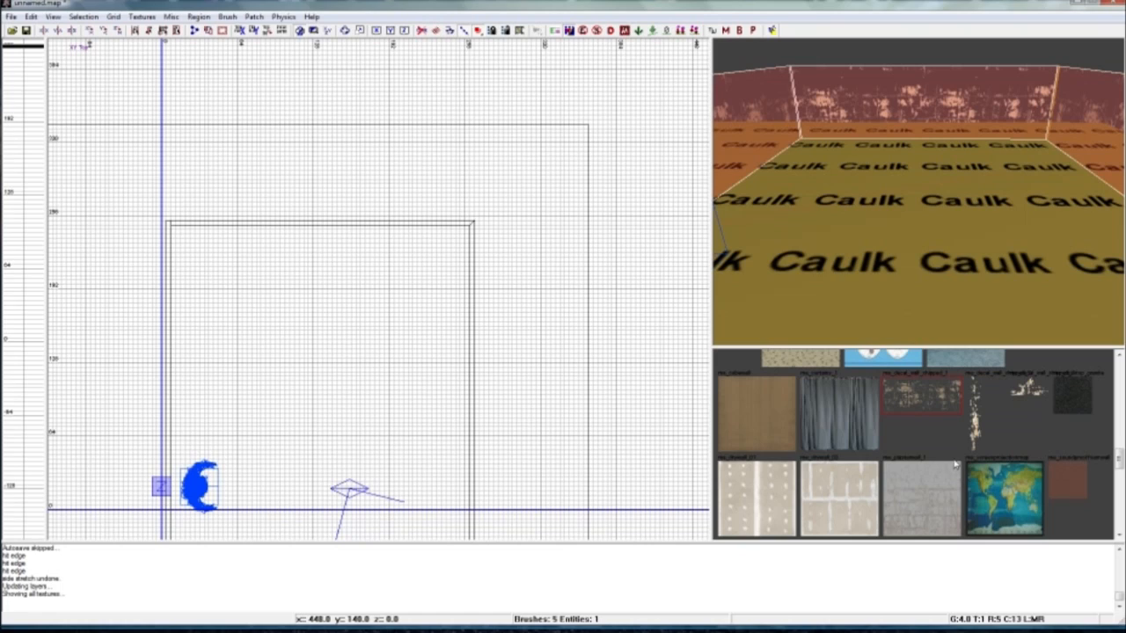
{"action": "left_click", "coordinate": [898, 477]}
{"action": "right_click_drag", "start_coordinate": [870, 245], "coordinate": [885, 236]}
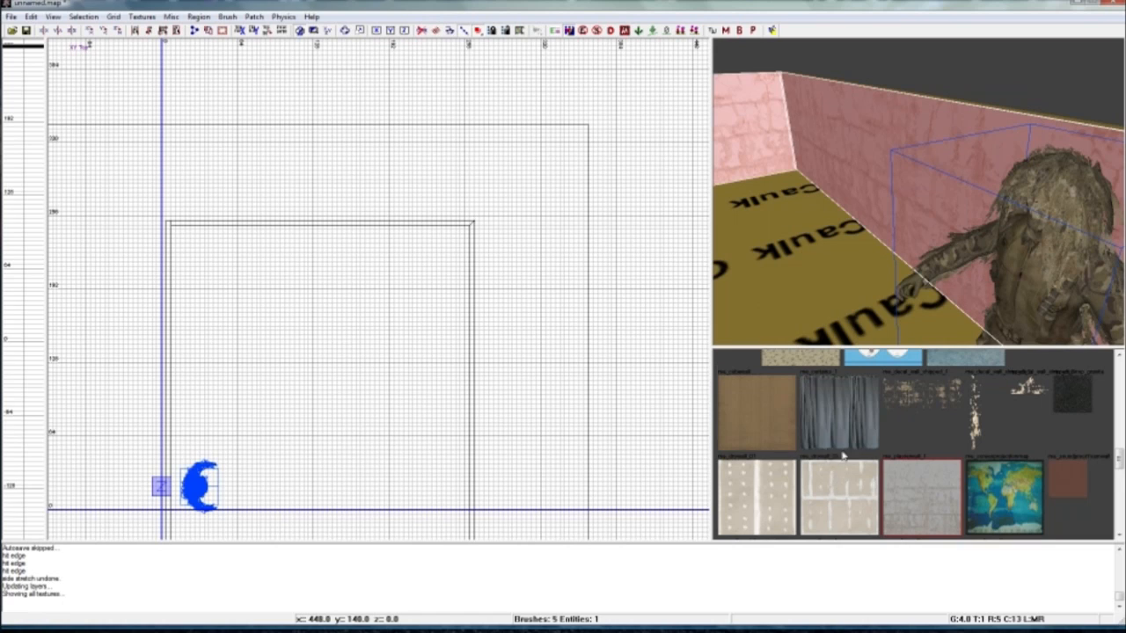
Apply the striped me_wallpaper_6 texture to the inner faces of the room walls
{"action": "scroll", "coordinate": [863, 451], "scroll_direction": "down", "scroll_amount": 10}
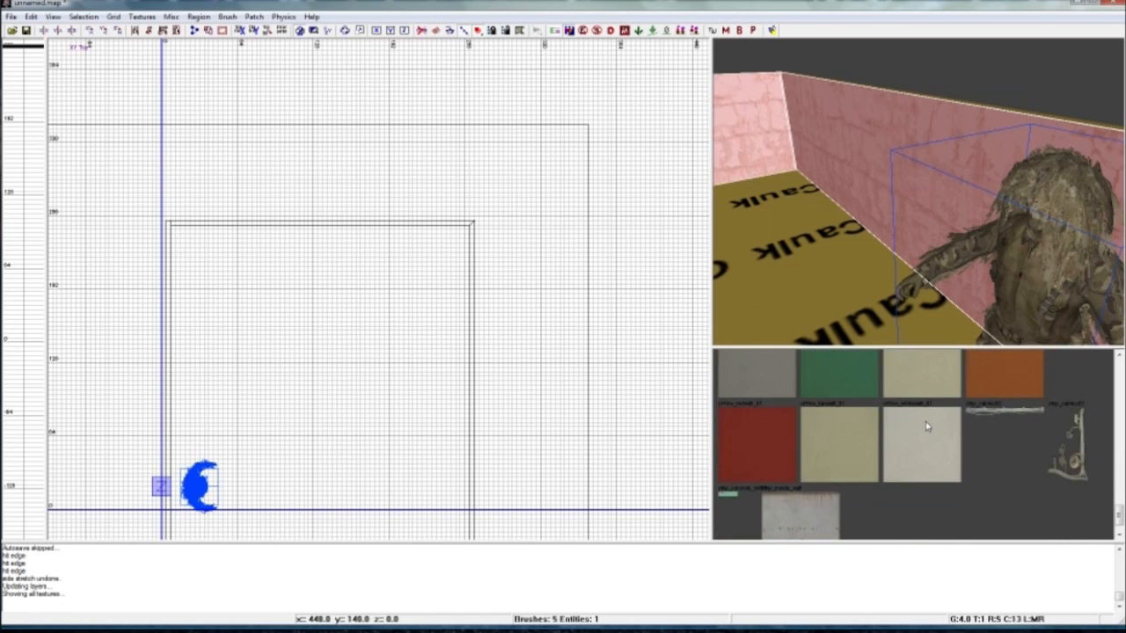
{"action": "scroll", "coordinate": [927, 427], "scroll_direction": "up", "scroll_amount": 2}
{"action": "left_click", "coordinate": [922, 405]}
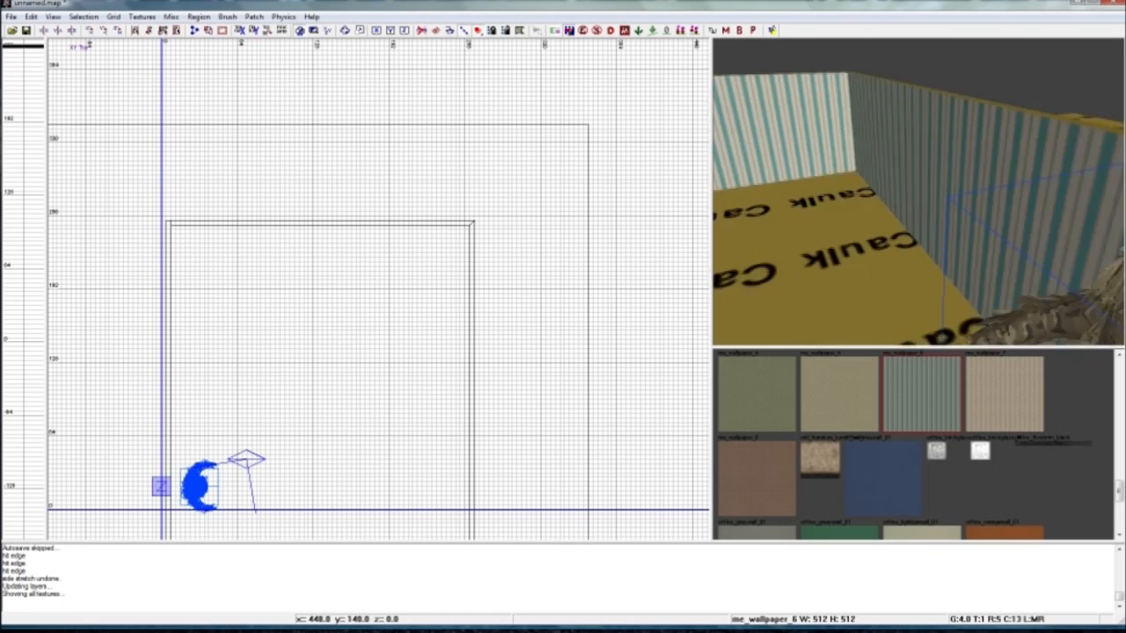
Select the floor brush and filter the textures by the grass surface type
{"action": "right_click_drag", "start_coordinate": [933, 273], "coordinate": [907, 279]}
{"action": "left_click", "coordinate": [904, 260], "text": "shift"}
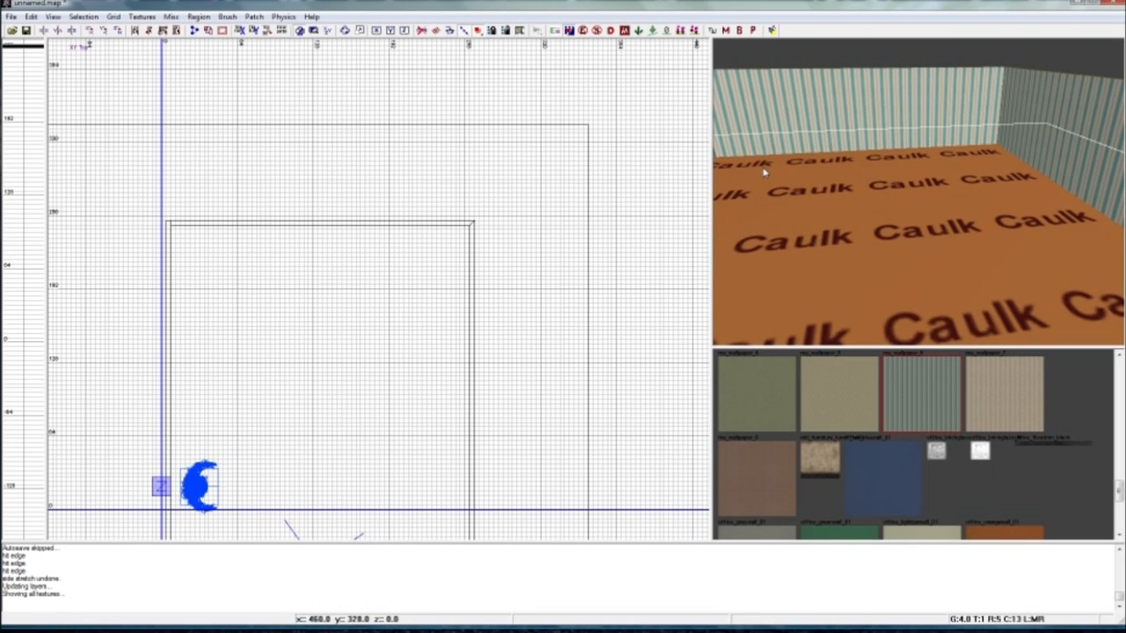
{"action": "mouse_move", "coordinate": [804, 176]}
{"action": "right_mouse_down"}
{"action": "mouse_move", "coordinate": [805, 270]}
{"action": "mouse_move", "coordinate": [808, 154]}
{"action": "right_mouse_up"}
{"action": "left_click", "coordinate": [130, 19]}
{"action": "mouse_move", "coordinate": [204, 196]}
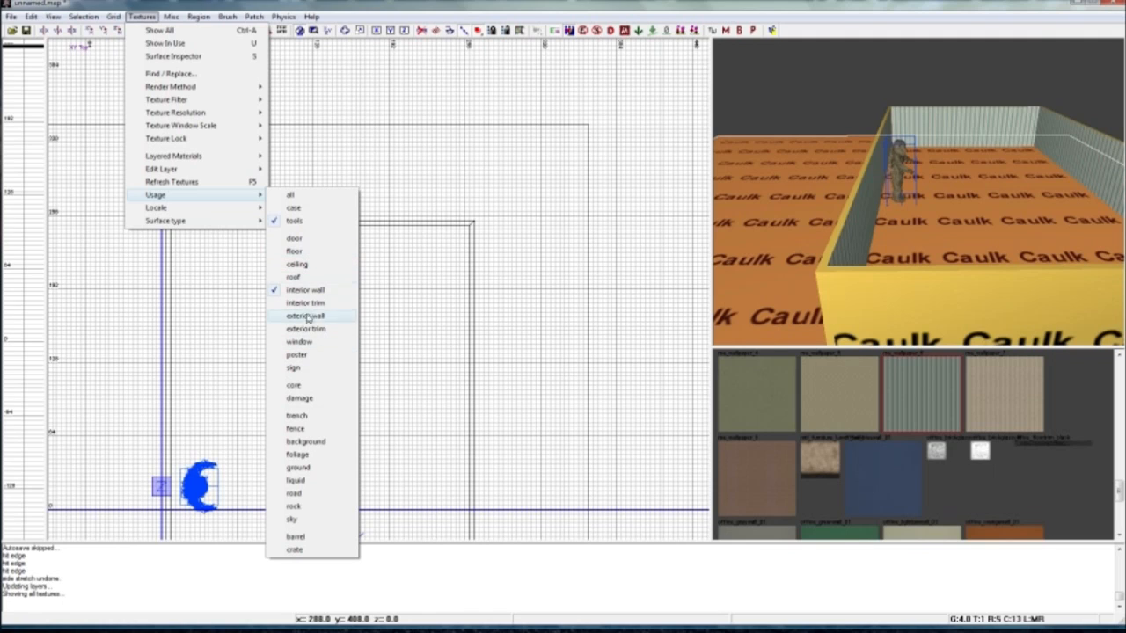
{"action": "mouse_move", "coordinate": [204, 221]}
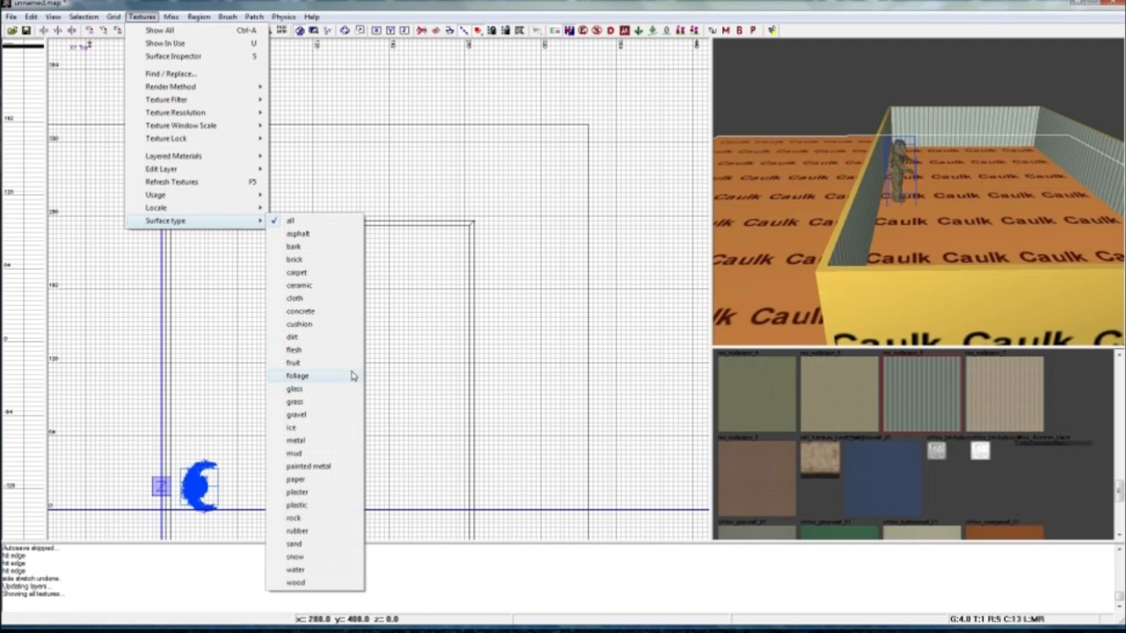
{"action": "left_click", "coordinate": [295, 402]}
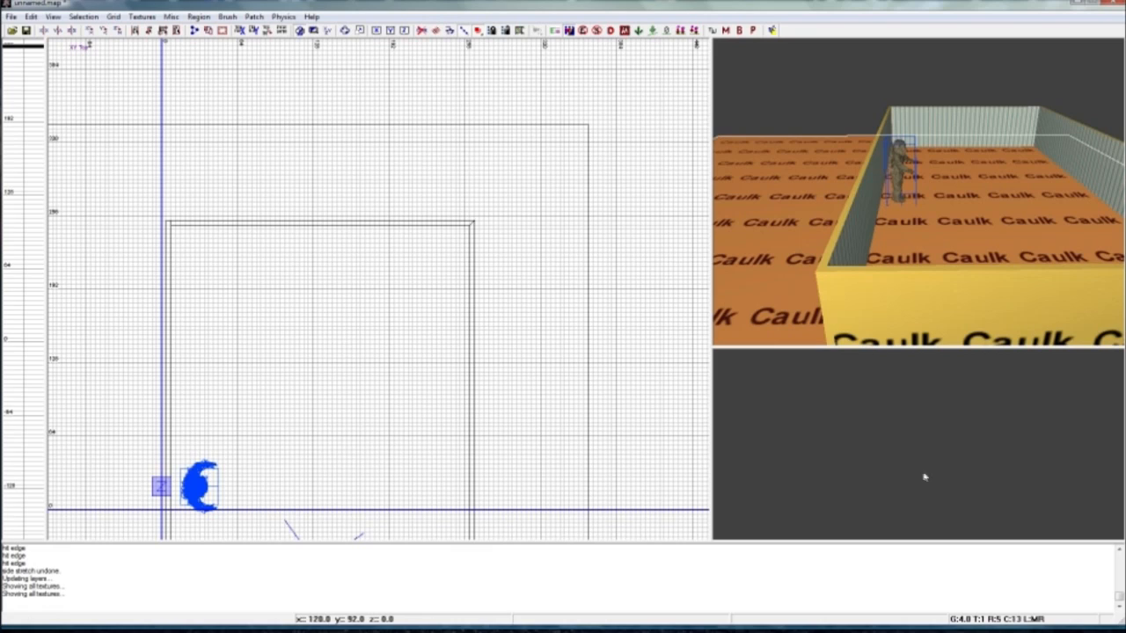
Change the texture surface type filter to sand and the usage filter to interior trim
{"action": "left_click", "coordinate": [142, 17]}
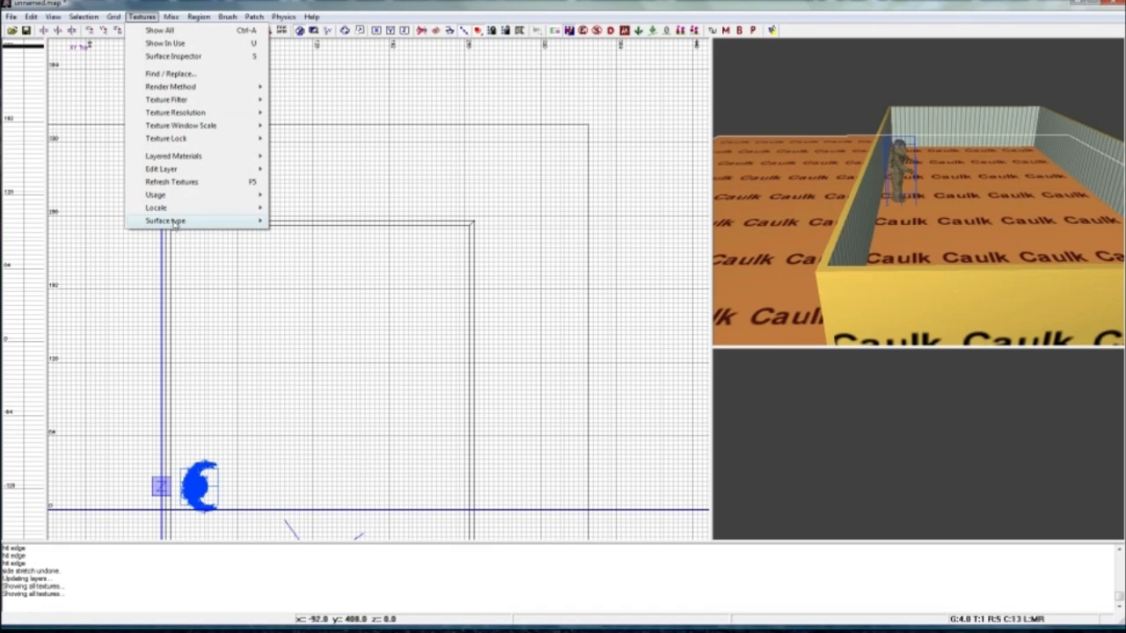
{"action": "mouse_move", "coordinate": [176, 222]}
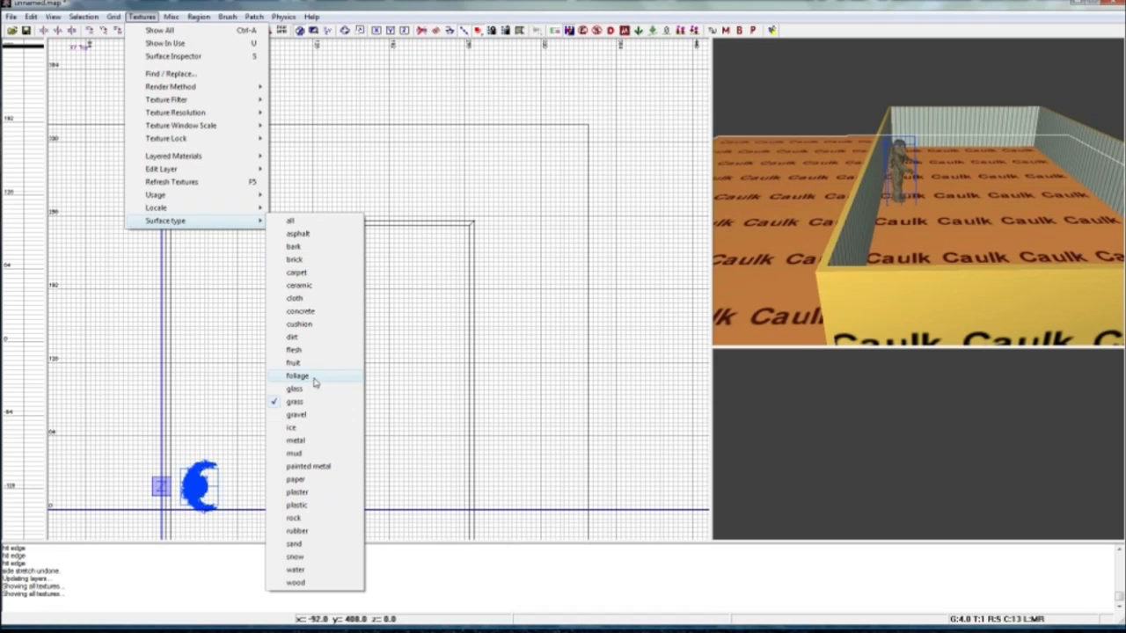
{"action": "left_click", "coordinate": [310, 546]}
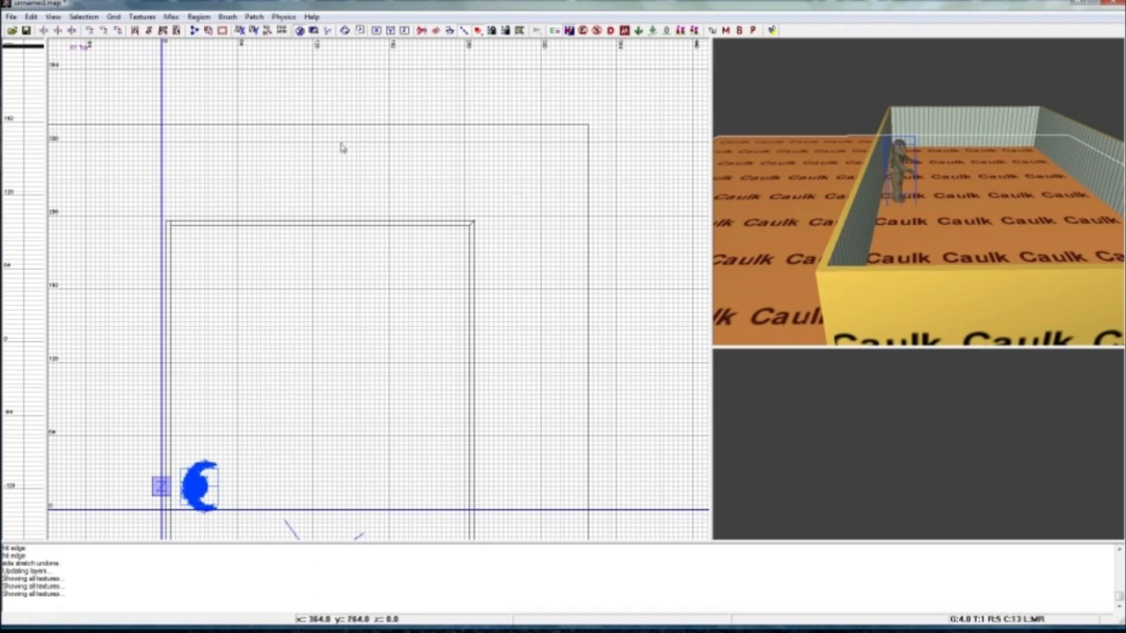
{"action": "left_click", "coordinate": [141, 16]}
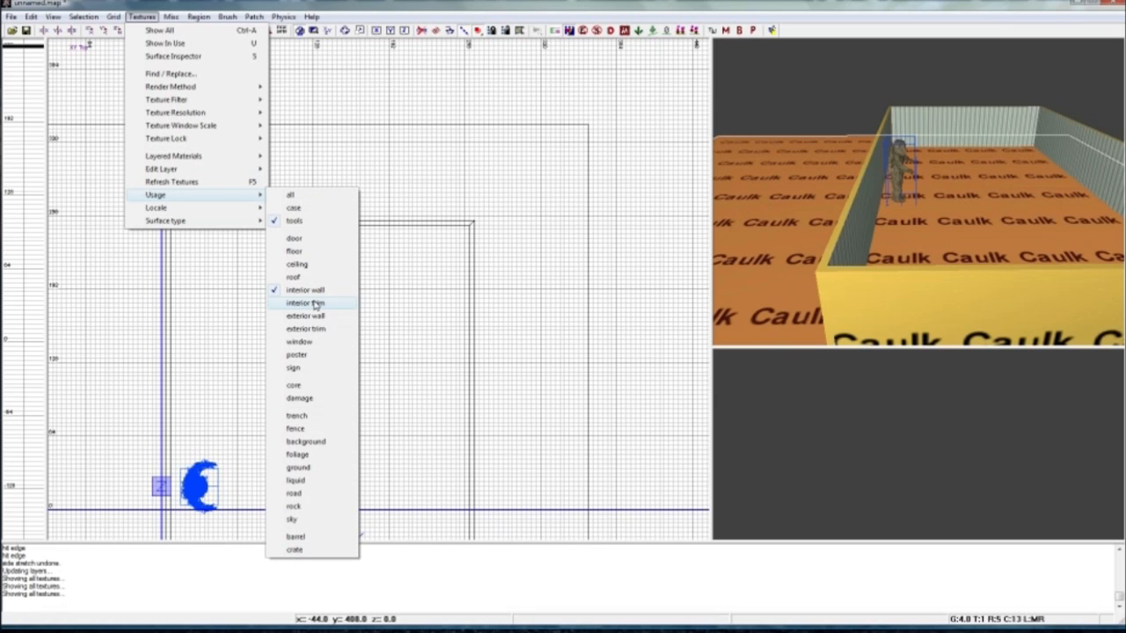
{"action": "left_click", "coordinate": [315, 304]}
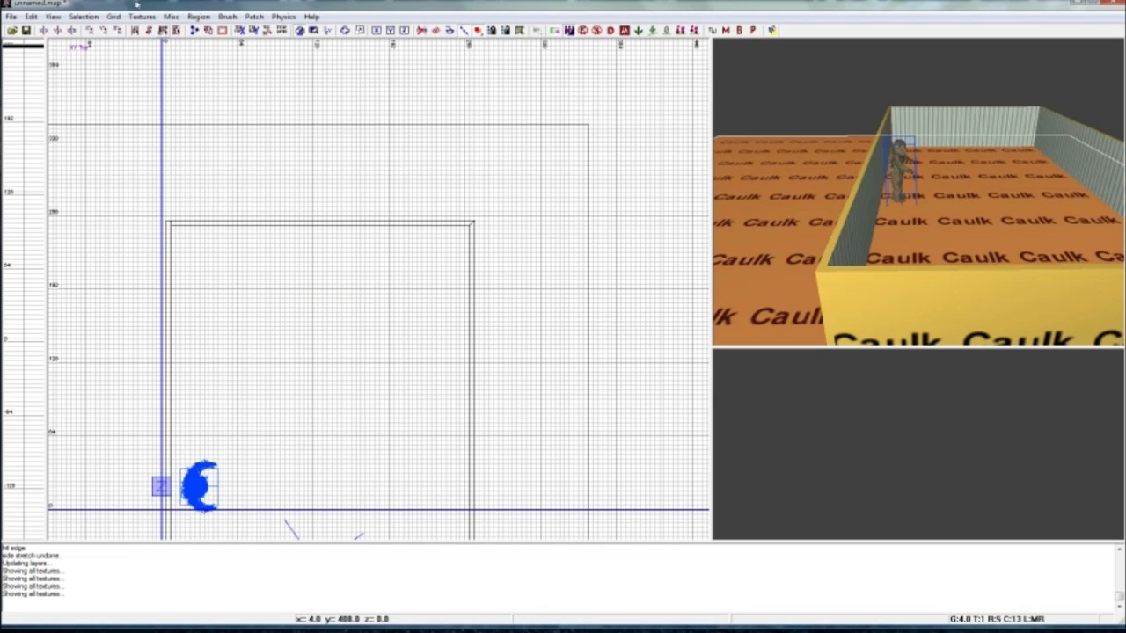
Save the map as mp_tutorial in the map_source folder and close the editor
{"action": "left_click", "coordinate": [12, 17]}
{"action": "left_click", "coordinate": [40, 83]}
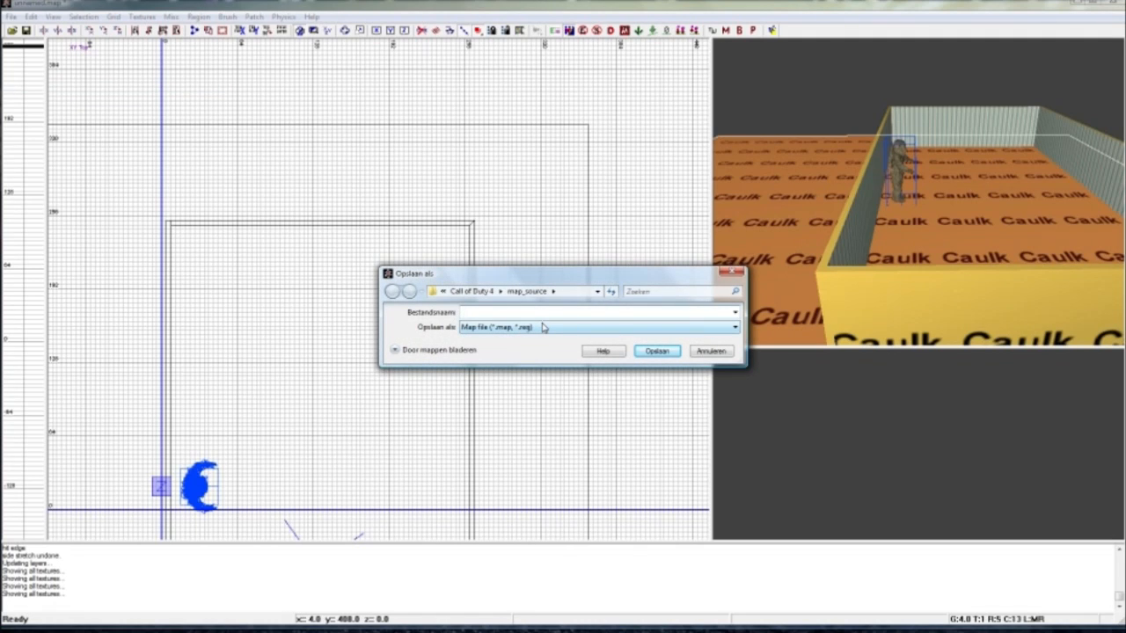
{"action": "type", "text": "tutoria"}
{"action": "key", "text": "BackSpace"}
{"action": "key", "text": "BackSpace"}
{"action": "key", "text": "BackSpace"}
{"action": "key", "text": "BackSpace"}
{"action": "key", "text": "BackSpace"}
{"action": "key", "text": "BackSpace"}
{"action": "key", "text": "BackSpace"}
{"action": "type", "text": "mp_tuto"}
{"action": "left_click", "coordinate": [655, 351]}
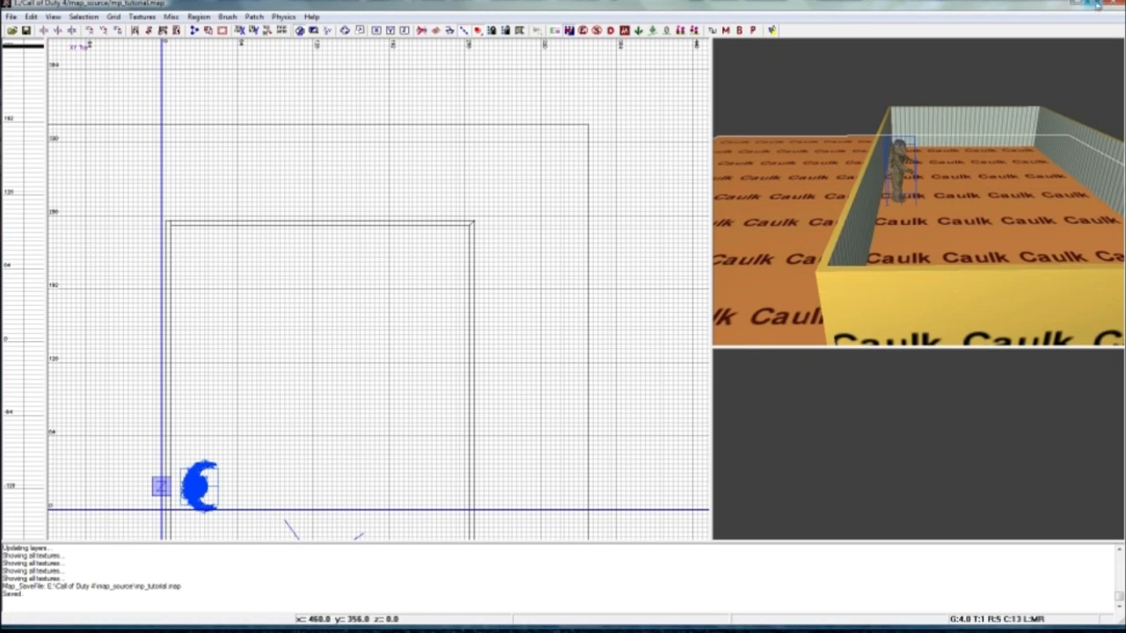
{"action": "left_click", "coordinate": [1107, 5]}
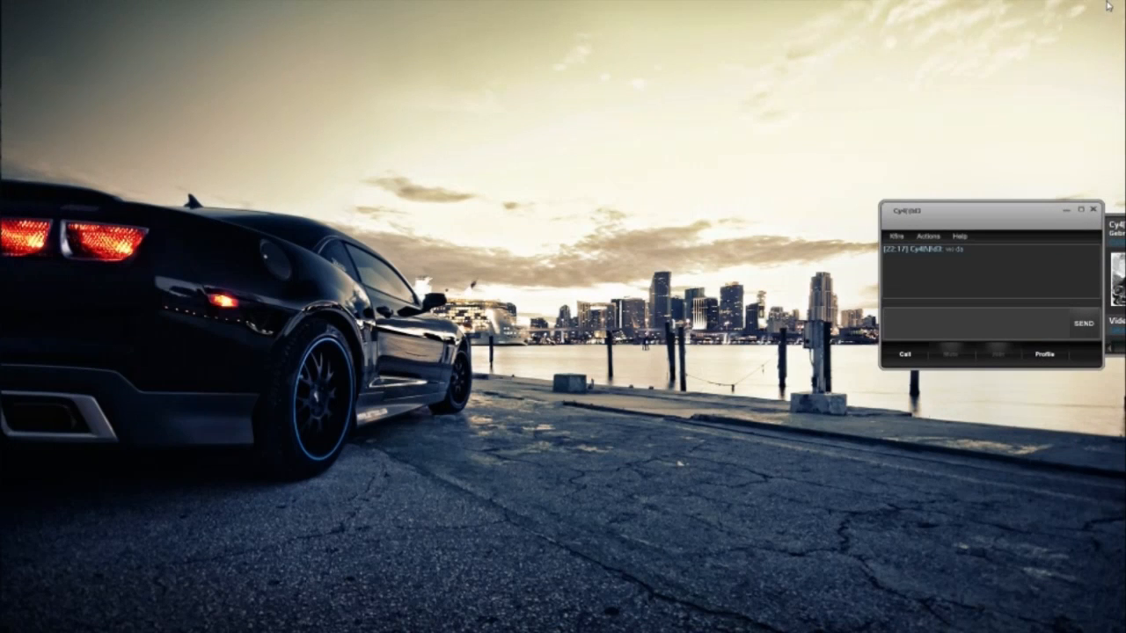
Clear the chat window from the desktop and launch CoD4Radiant.exe from the Call of Duty 4 bin folder on the Games (E:) drive
{"action": "left_click", "coordinate": [1065, 211]}
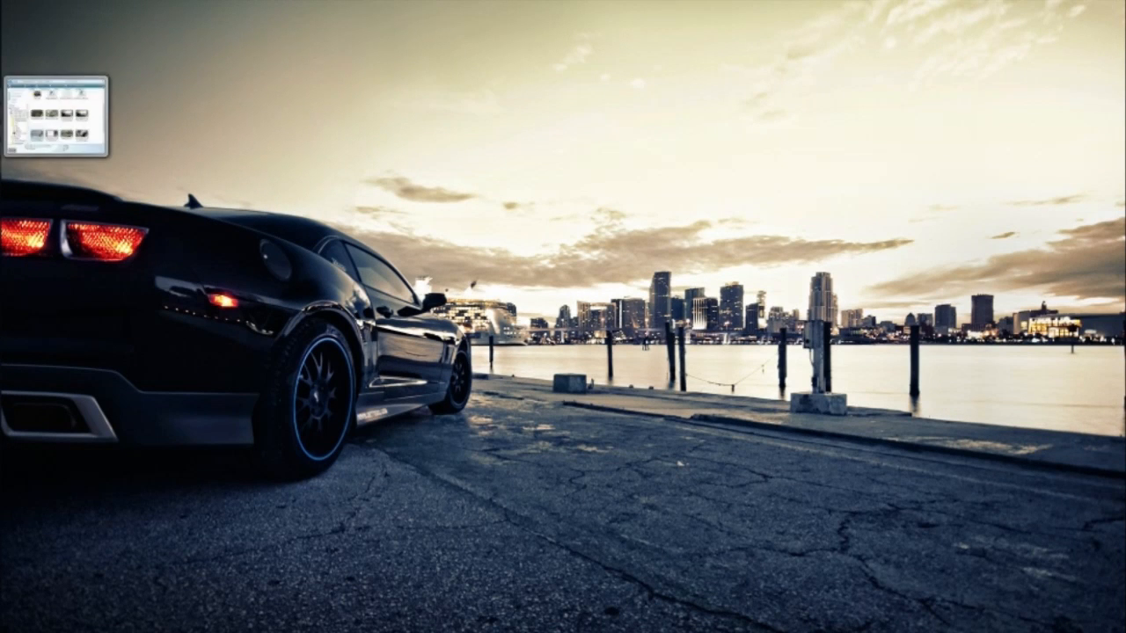
{"action": "key", "text": "super"}
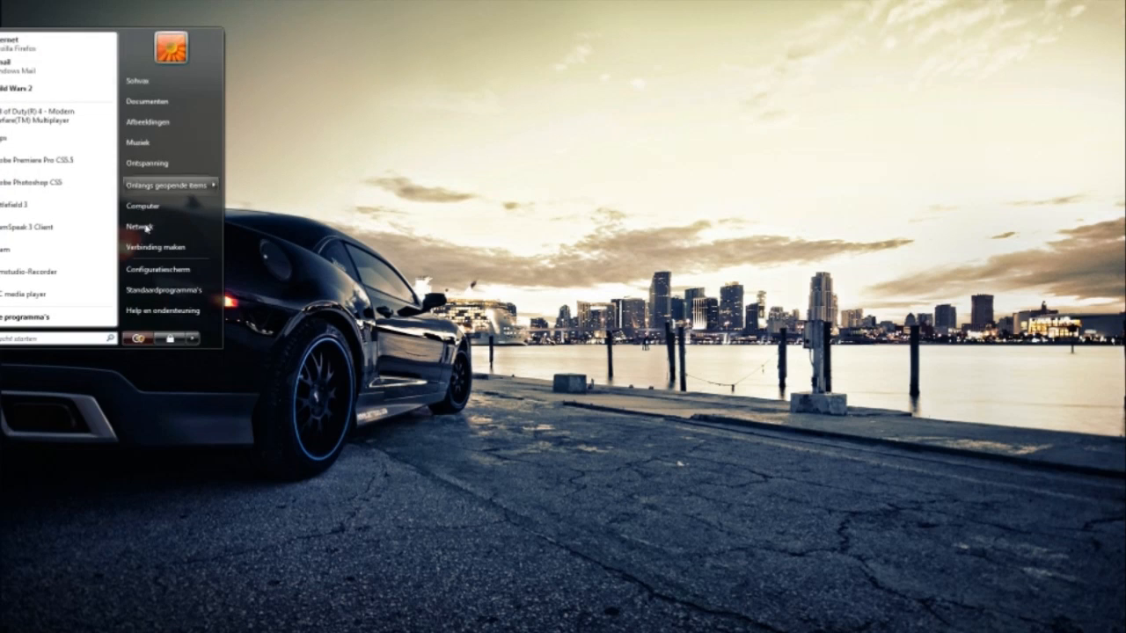
{"action": "left_click", "coordinate": [145, 205]}
{"action": "left_click", "coordinate": [380, 127]}
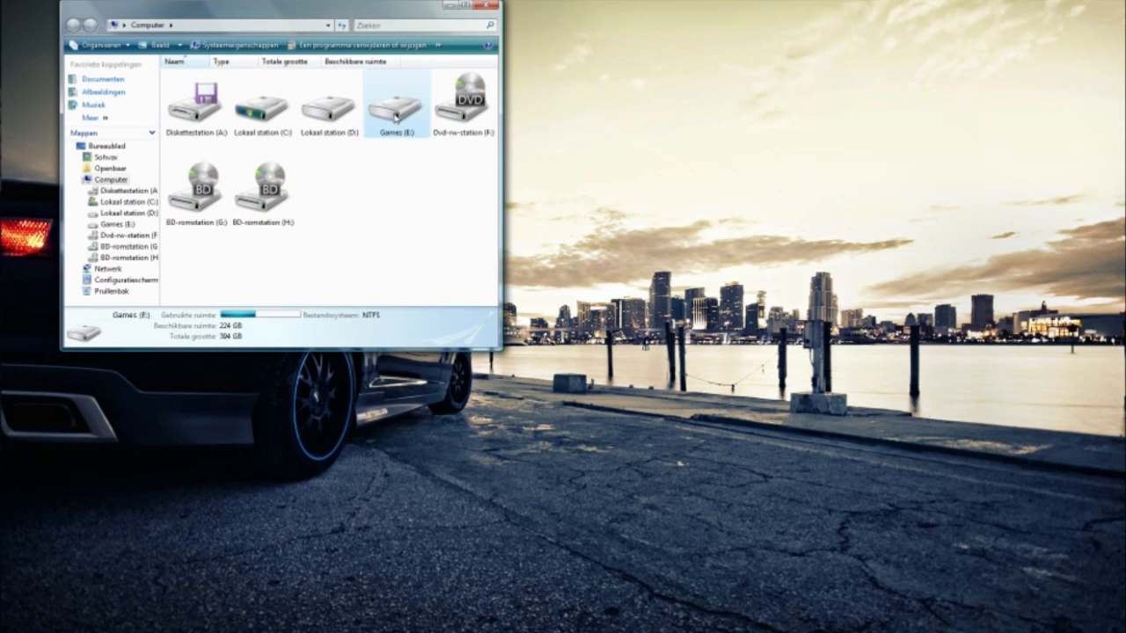
{"action": "double_click", "coordinate": [393, 117]}
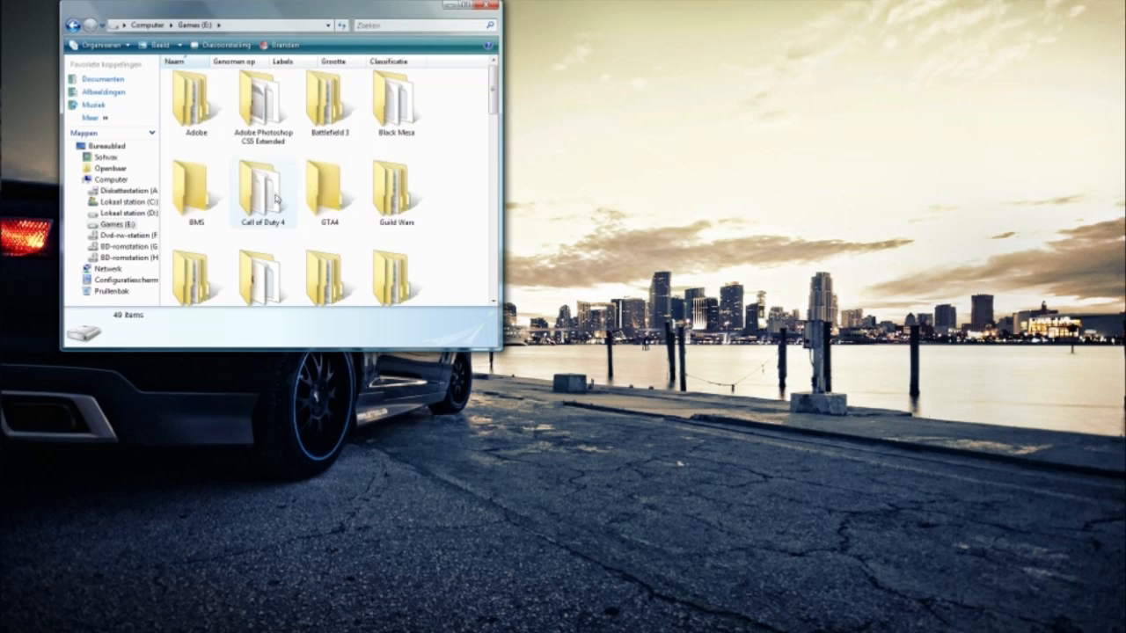
{"action": "double_click", "coordinate": [257, 182]}
{"action": "double_click", "coordinate": [199, 87]}
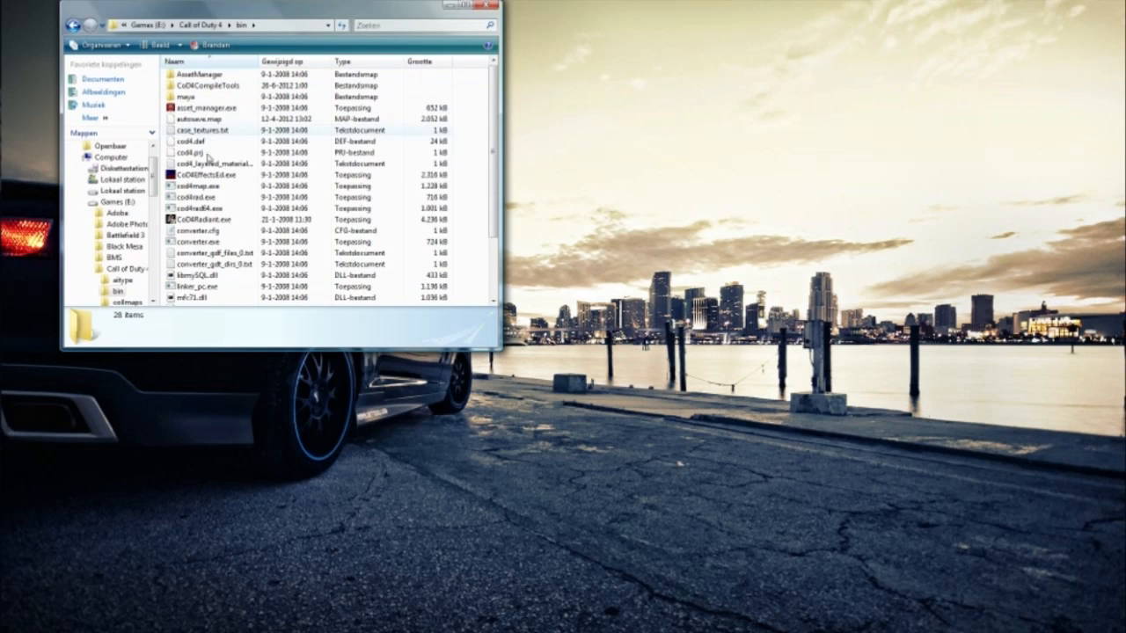
{"action": "double_click", "coordinate": [197, 218]}
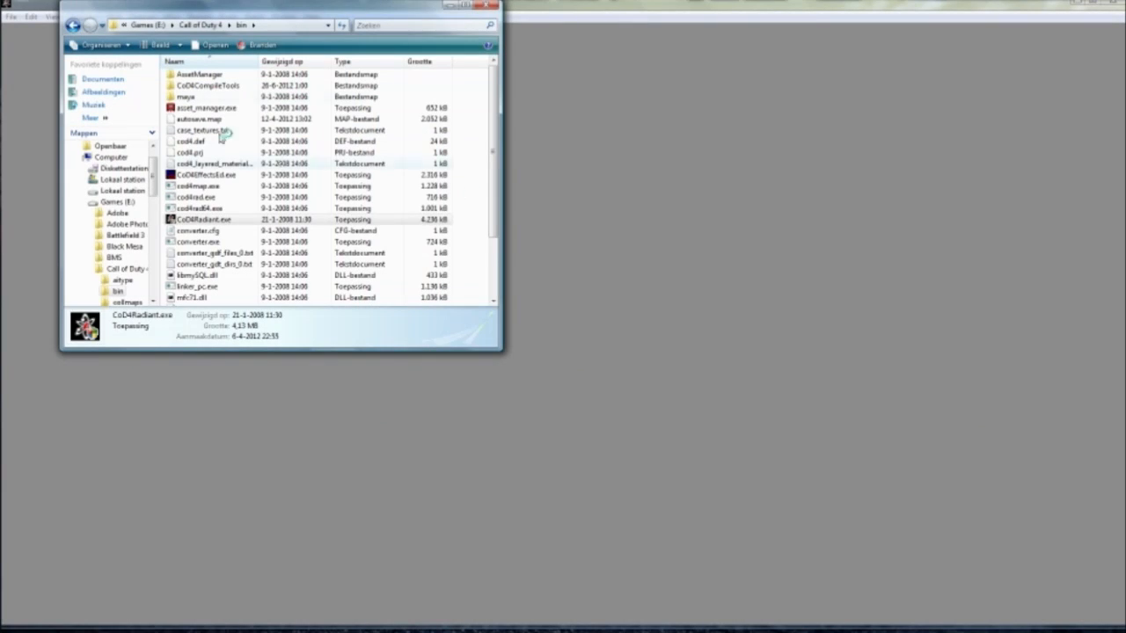
{"action": "left_click", "coordinate": [451, 5]}
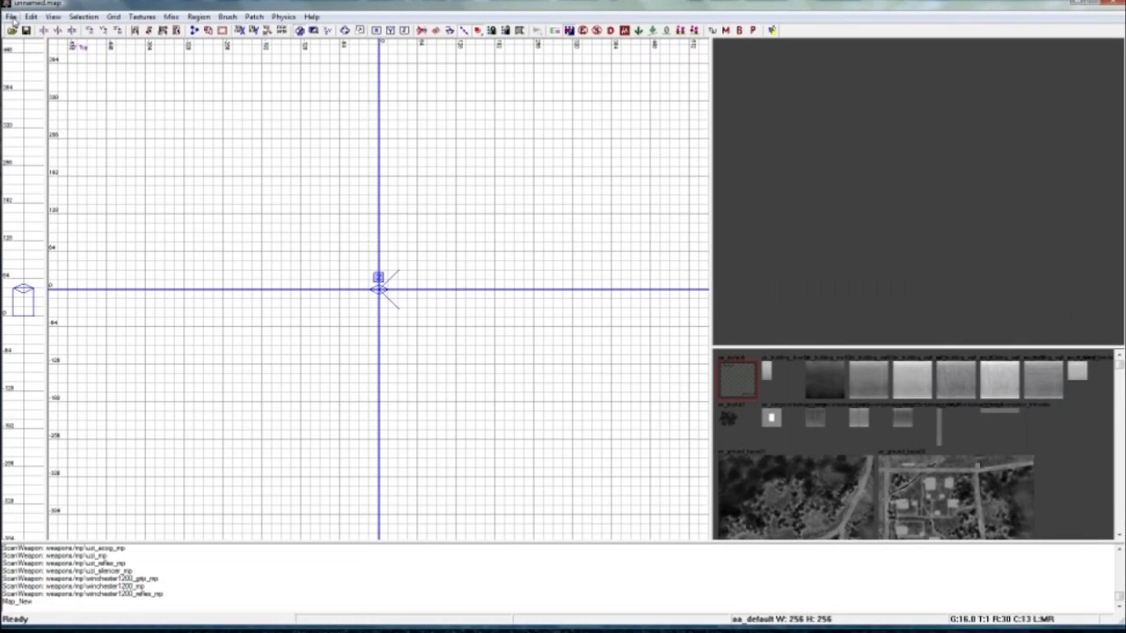
Open mp_tutorial.map from the map_source folder and set the grid size to 4
{"action": "left_click", "coordinate": [12, 16]}
{"action": "left_click", "coordinate": [51, 58]}
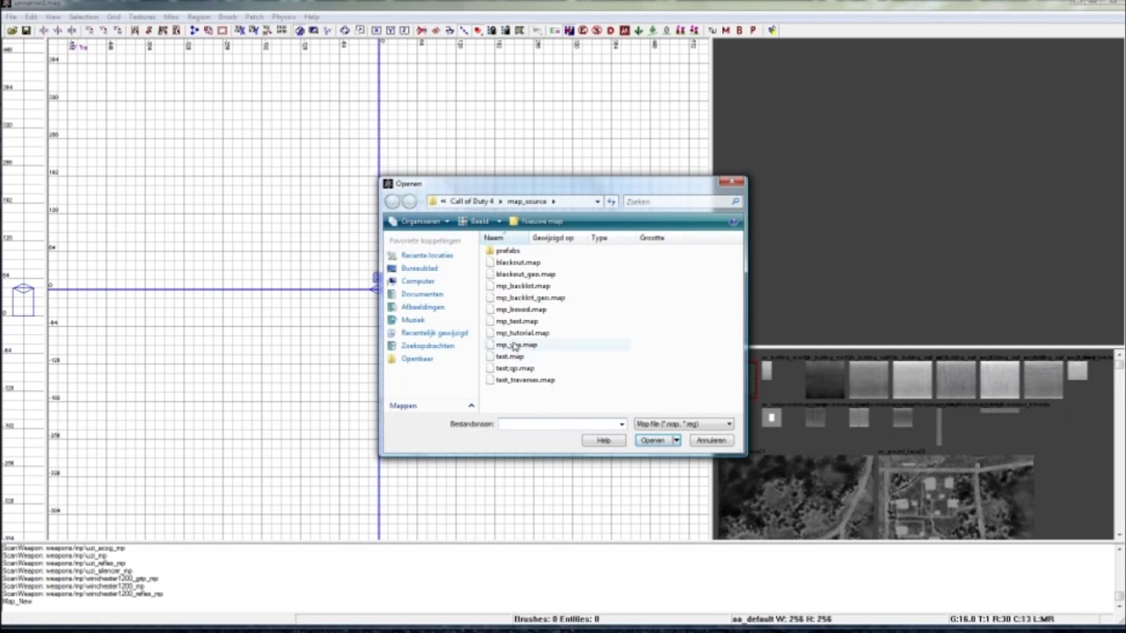
{"action": "double_click", "coordinate": [513, 353]}
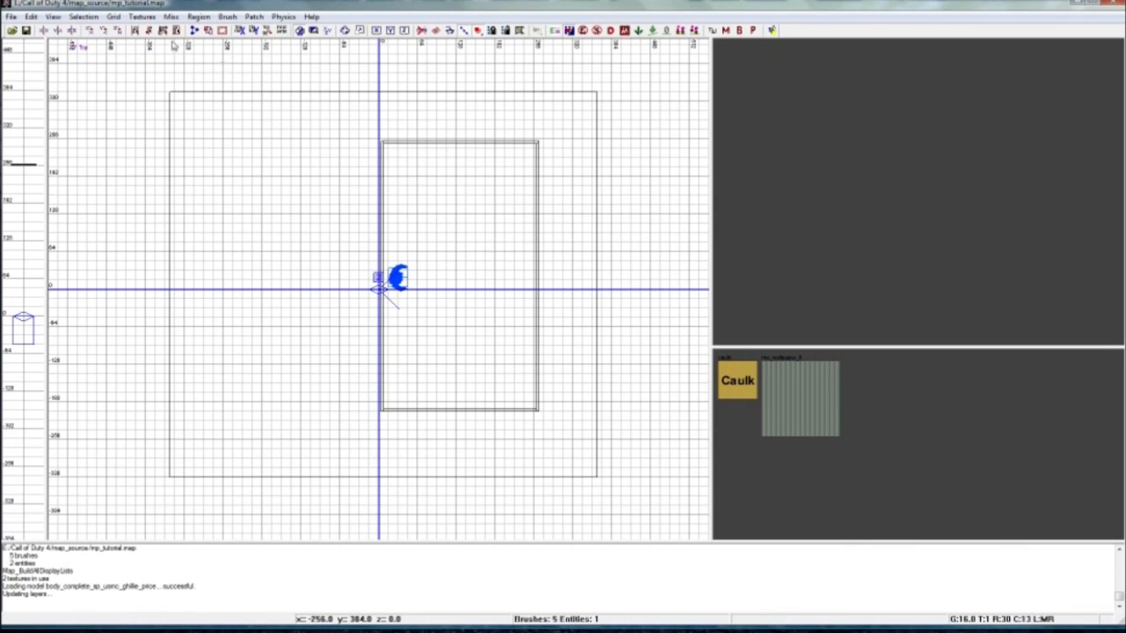
{"action": "left_click", "coordinate": [114, 17]}
{"action": "left_click", "coordinate": [132, 69]}
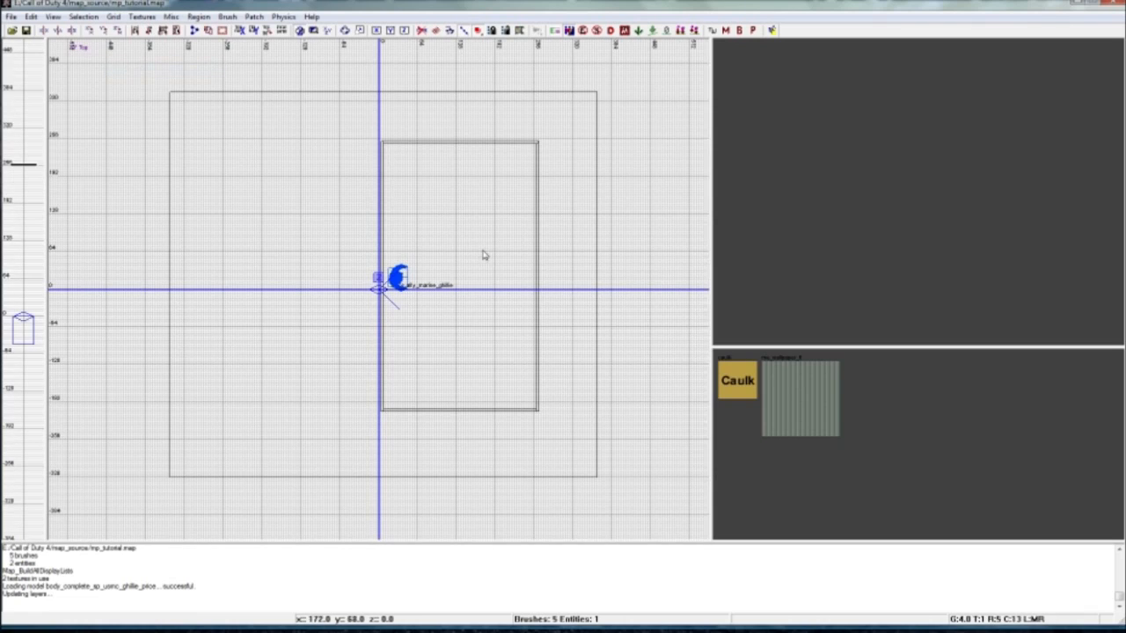
{"action": "scroll", "coordinate": [430, 244], "scroll_direction": "up", "scroll_amount": 1}
{"action": "scroll", "coordinate": [493, 244], "scroll_direction": "up", "scroll_amount": 1}
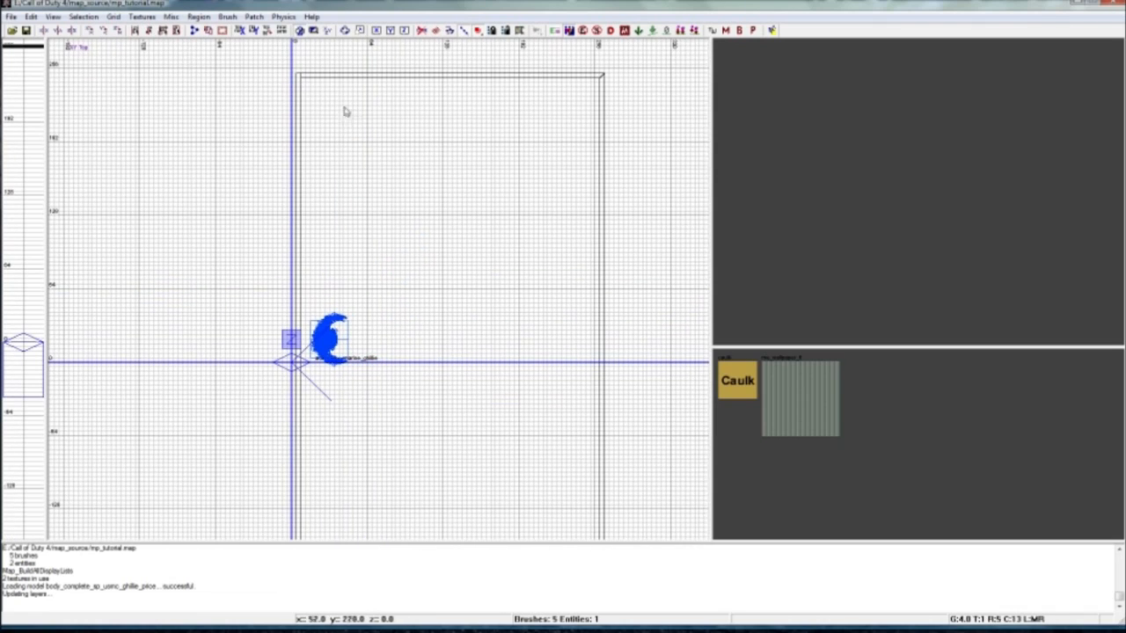
Filter the textures by the grass surface type and apply ch_grass_02 to the large floor brush
{"action": "left_click", "coordinate": [142, 17]}
{"action": "mouse_move", "coordinate": [201, 223]}
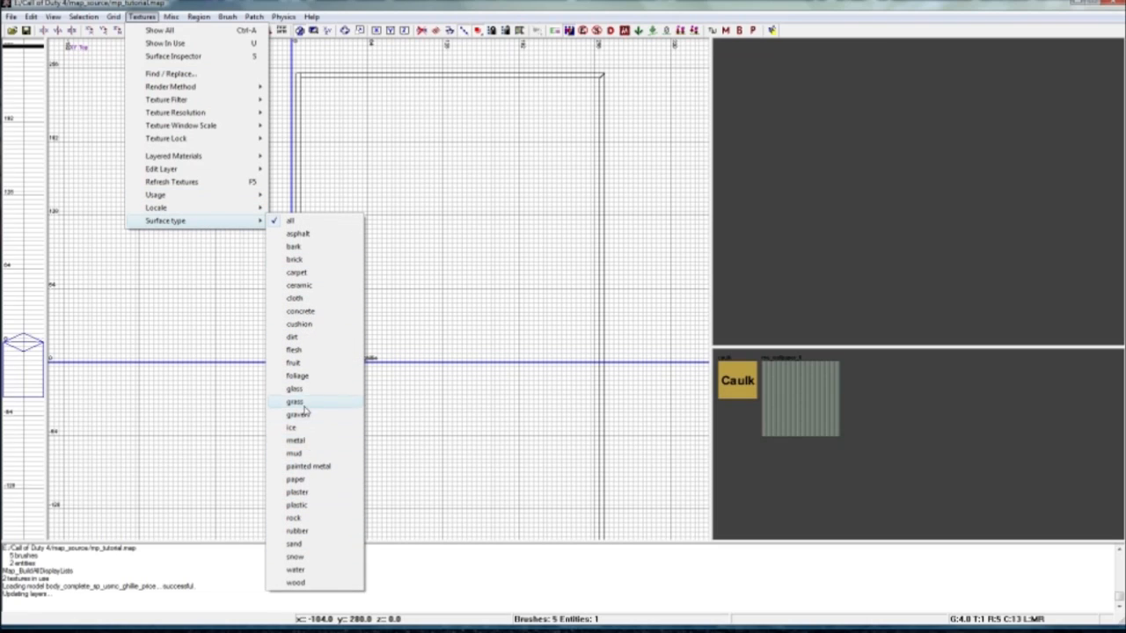
{"action": "left_click", "coordinate": [304, 402]}
{"action": "right_click_drag", "start_coordinate": [847, 264], "coordinate": [840, 264]}
{"action": "left_click", "coordinate": [850, 285], "text": "shift"}
{"action": "left_click", "coordinate": [863, 497]}
{"action": "key", "text": "Escape"}
{"action": "right_click_drag", "start_coordinate": [898, 398], "coordinate": [904, 300]}
{"action": "left_click", "coordinate": [904, 300], "text": "shift"}
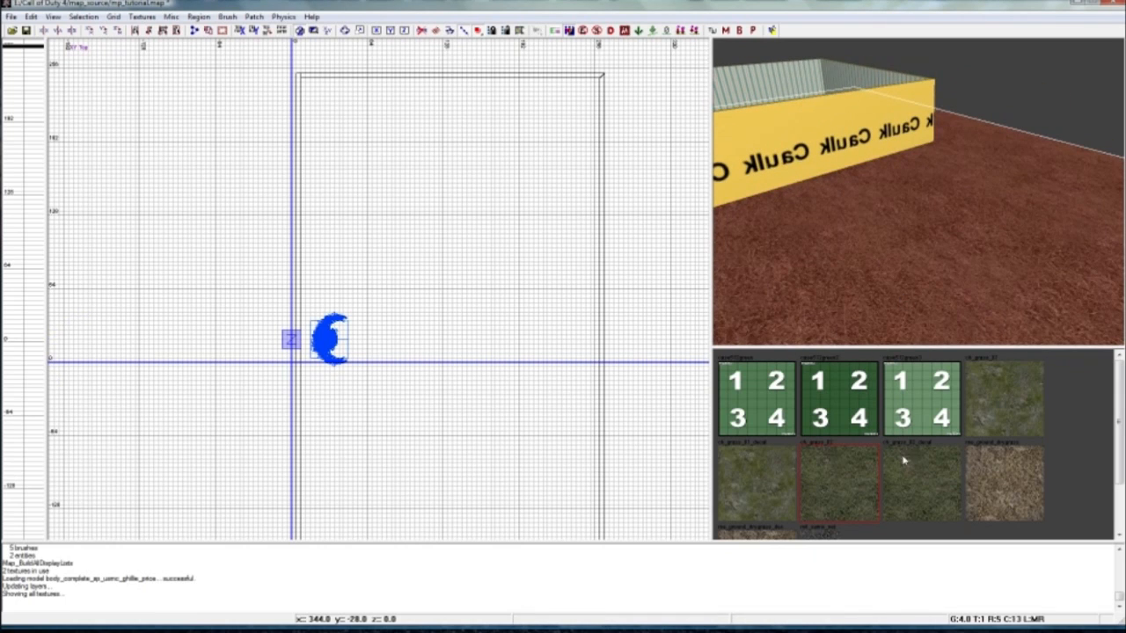
Try the ch_grass_02_decal texture on the large floor brush and restore ch_grass_02
{"action": "left_click", "coordinate": [927, 473]}
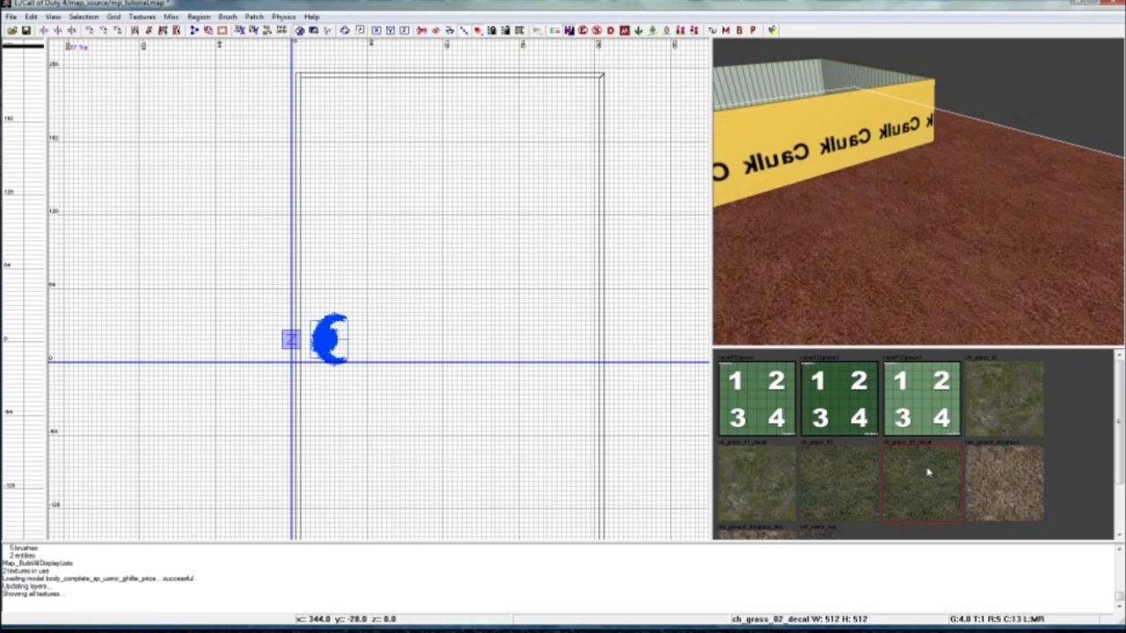
{"action": "key", "text": "Escape"}
{"action": "mouse_move", "coordinate": [922, 303]}
{"action": "right_mouse_down"}
{"action": "mouse_move", "coordinate": [921, 285]}
{"action": "mouse_move", "coordinate": [968, 269]}
{"action": "mouse_move", "coordinate": [966, 255]}
{"action": "mouse_move", "coordinate": [915, 255]}
{"action": "mouse_move", "coordinate": [923, 280]}
{"action": "right_mouse_up"}
{"action": "left_click", "coordinate": [910, 245], "text": "shift"}
{"action": "left_click", "coordinate": [848, 467]}
{"action": "key", "text": "Escape"}
Select all four room walls and raise their height to 100 units in the front view
{"action": "mouse_move", "coordinate": [892, 281]}
{"action": "right_mouse_down"}
{"action": "mouse_move", "coordinate": [882, 228]}
{"action": "mouse_move", "coordinate": [890, 261]}
{"action": "mouse_move", "coordinate": [866, 268]}
{"action": "mouse_move", "coordinate": [888, 249]}
{"action": "mouse_move", "coordinate": [893, 204]}
{"action": "mouse_move", "coordinate": [879, 248]}
{"action": "mouse_move", "coordinate": [895, 261]}
{"action": "mouse_move", "coordinate": [923, 198]}
{"action": "mouse_move", "coordinate": [920, 218]}
{"action": "mouse_move", "coordinate": [898, 222]}
{"action": "right_mouse_up"}
{"action": "left_click", "coordinate": [851, 241], "text": "shift"}
{"action": "left_click", "coordinate": [922, 180], "text": "shift"}
{"action": "left_click", "coordinate": [920, 216], "text": "shift"}
{"action": "left_click", "coordinate": [898, 222], "text": "shift"}
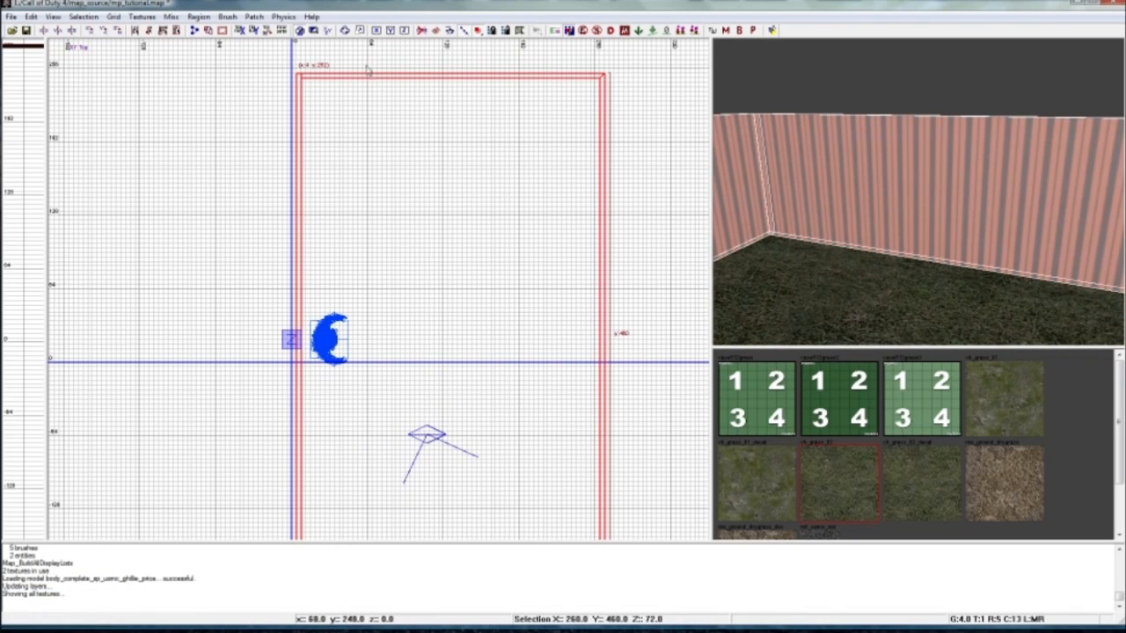
{"action": "key", "text": "ctrl+Tab"}
{"action": "left_click_drag", "start_coordinate": [340, 184], "coordinate": [343, 151]}
{"action": "key", "text": "Escape"}
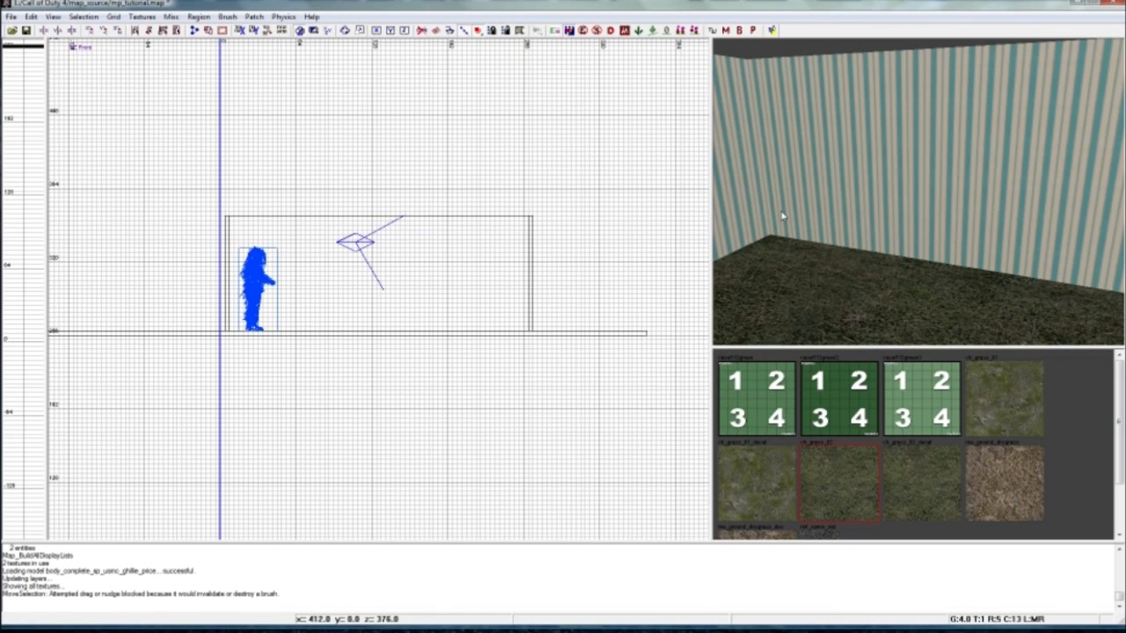
Draw an inner floor brush filling the area between the walls, 252 by 460 units and 4 units thick
{"action": "scroll", "coordinate": [387, 332], "scroll_direction": "up", "scroll_amount": 4}
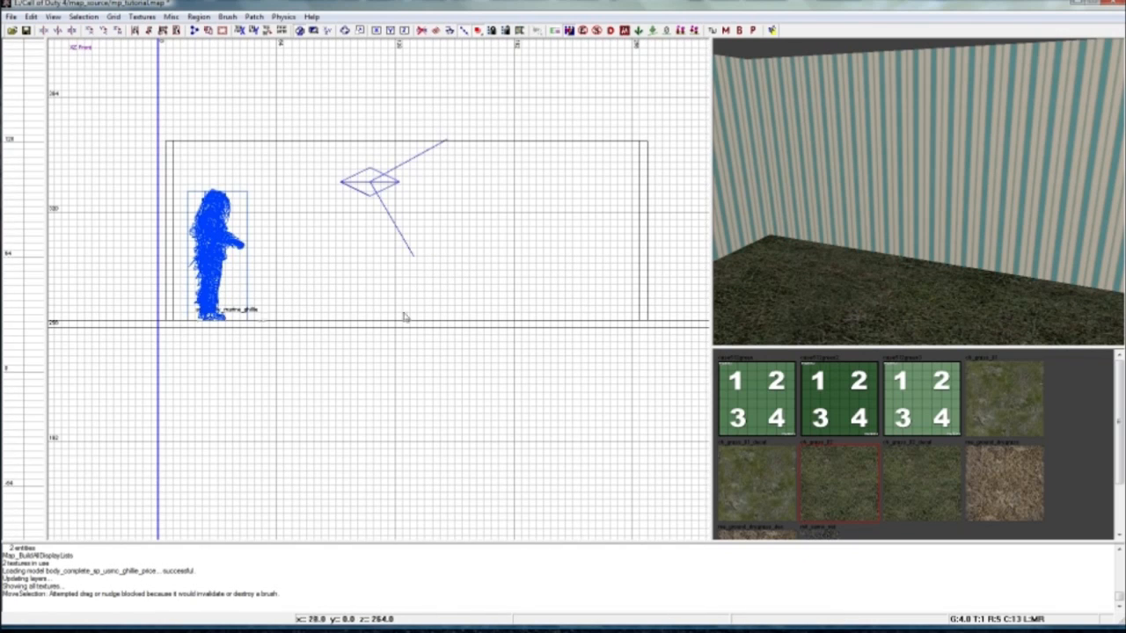
{"action": "left_click_drag", "start_coordinate": [173, 323], "coordinate": [293, 313]}
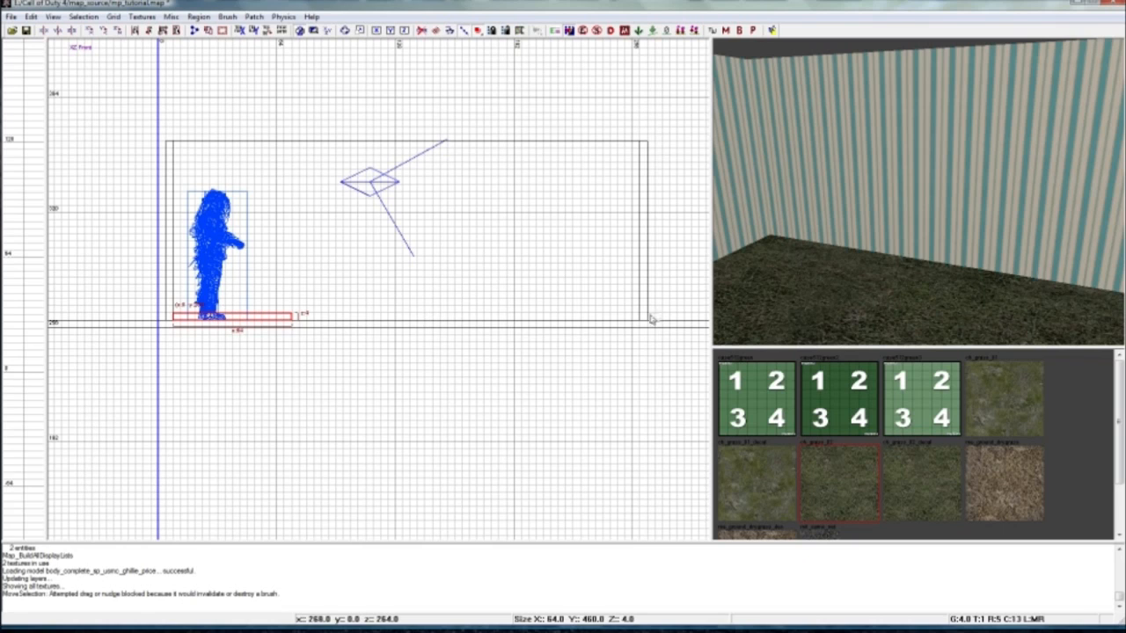
{"action": "left_click_drag", "start_coordinate": [651, 320], "coordinate": [643, 325]}
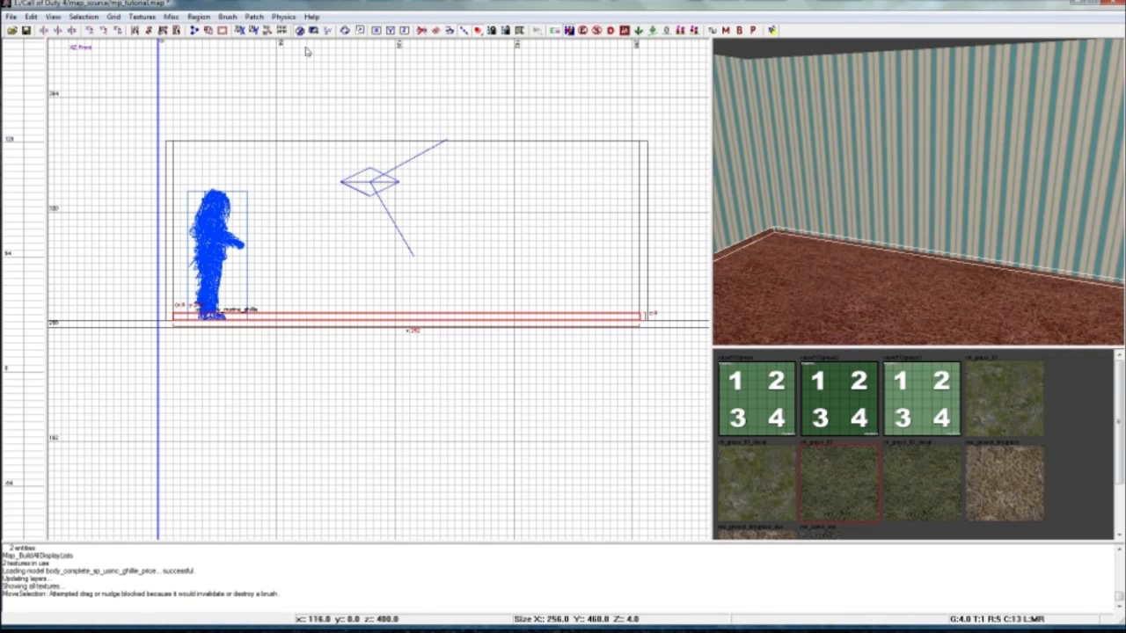
{"action": "left_click", "coordinate": [330, 32]}
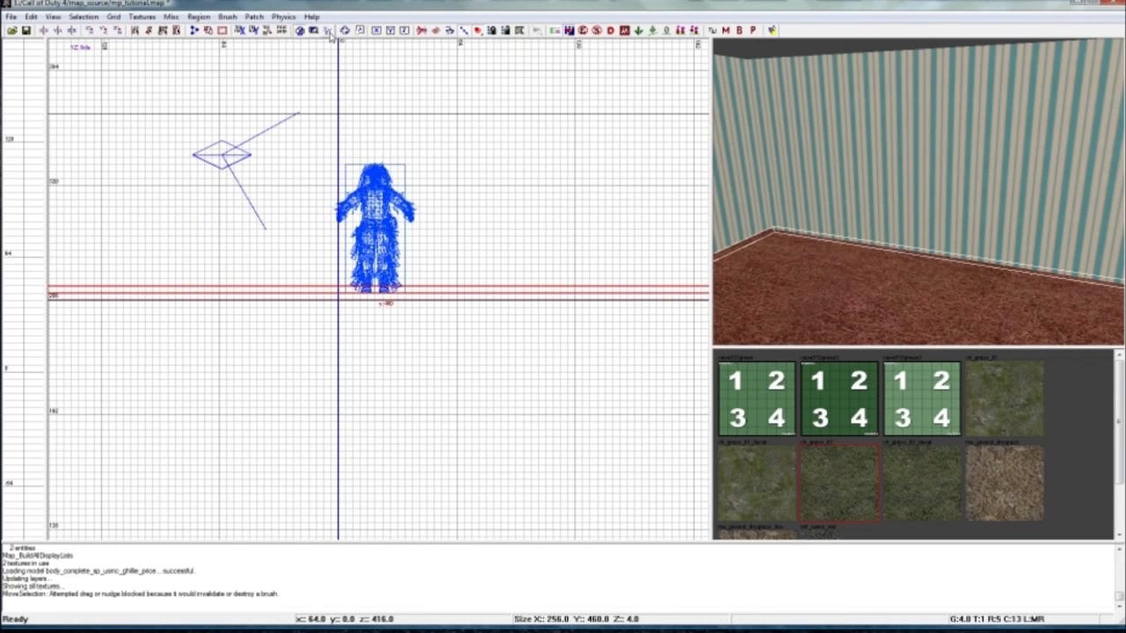
{"action": "left_click", "coordinate": [330, 31]}
{"action": "scroll", "coordinate": [378, 220], "scroll_direction": "down", "scroll_amount": 2}
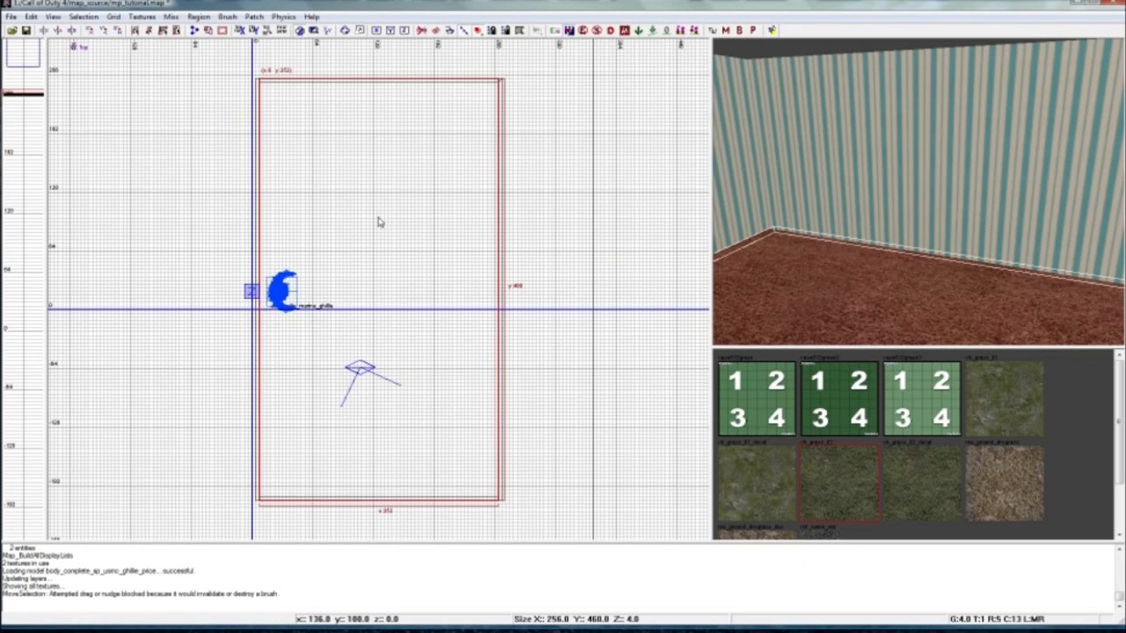
Show the textures in use and apply caulk to the whole inner floor brush
{"action": "key", "text": "Escape"}
{"action": "right_click_drag", "start_coordinate": [838, 240], "coordinate": [841, 273]}
{"action": "left_click", "coordinate": [842, 279], "text": "ctrl+shift"}
{"action": "left_click", "coordinate": [830, 311], "text": "shift"}
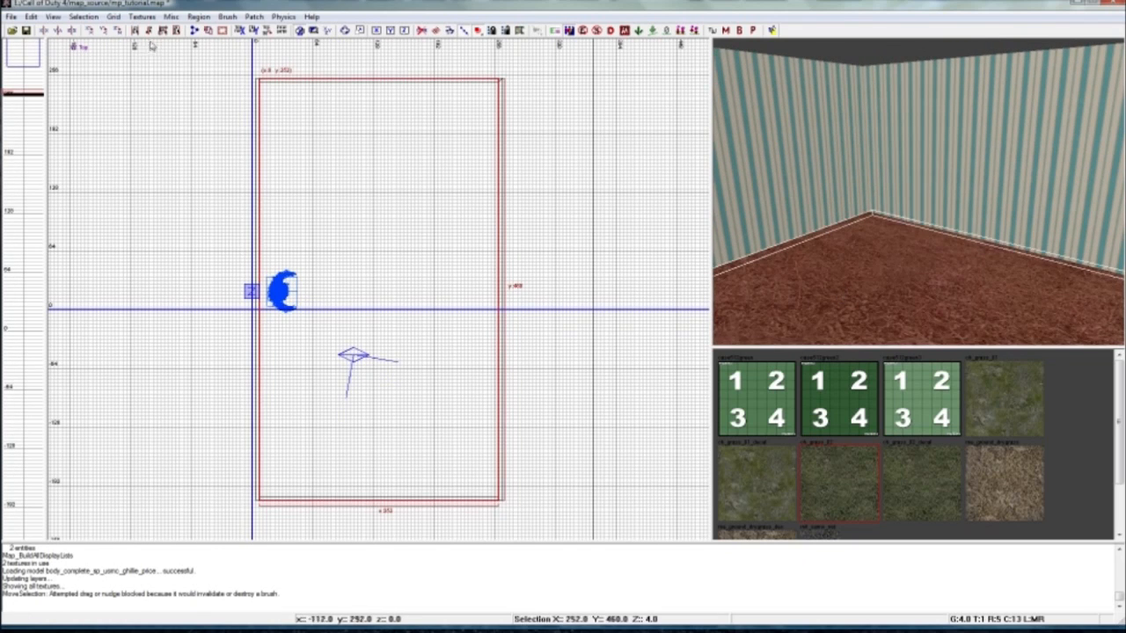
{"action": "left_click", "coordinate": [142, 17]}
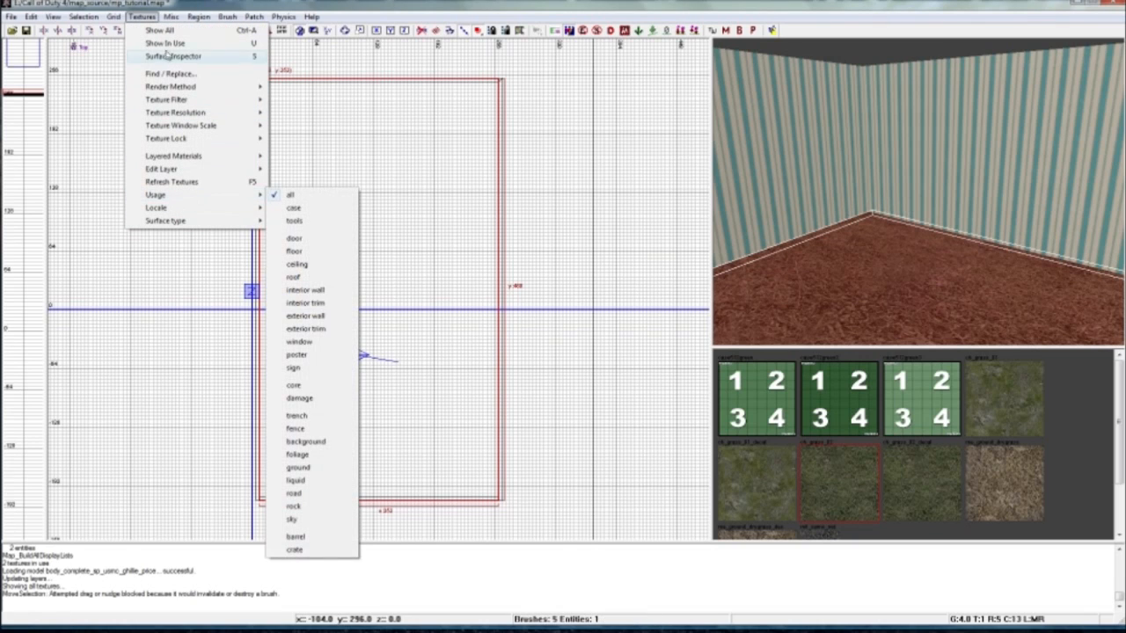
{"action": "left_click", "coordinate": [164, 43]}
{"action": "left_click", "coordinate": [747, 389]}
{"action": "key", "text": "Escape"}
Filter the textures by floor usage and apply the blue-grey carpet texture to the inner floor's top face
{"action": "left_click", "coordinate": [831, 311], "text": "ctrl+shift"}
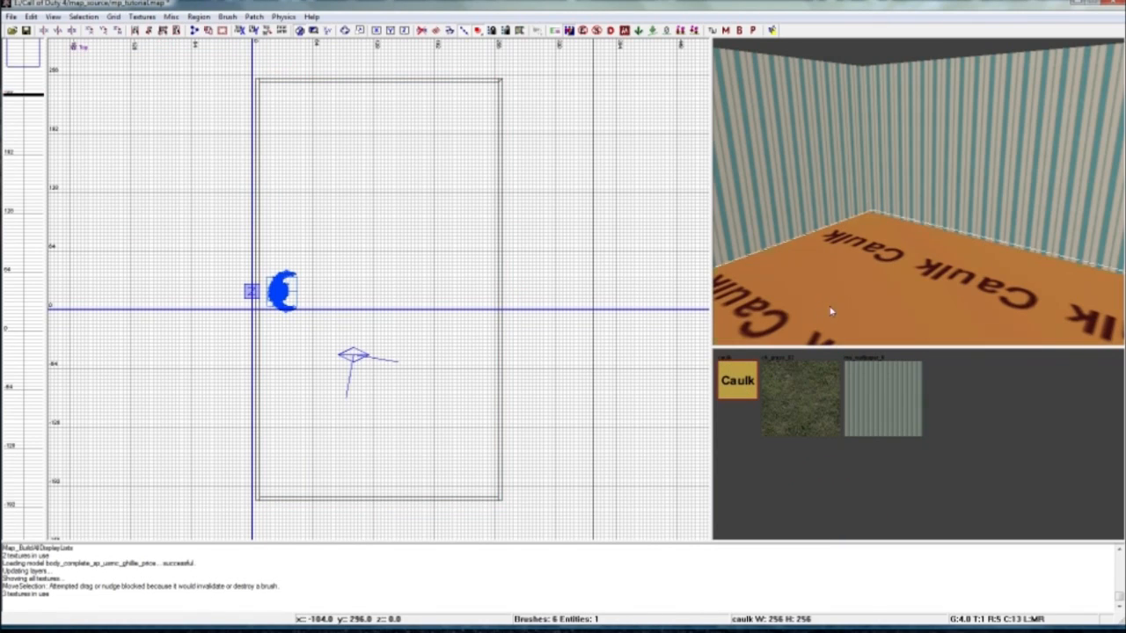
{"action": "left_click", "coordinate": [143, 17]}
{"action": "mouse_move", "coordinate": [237, 195]}
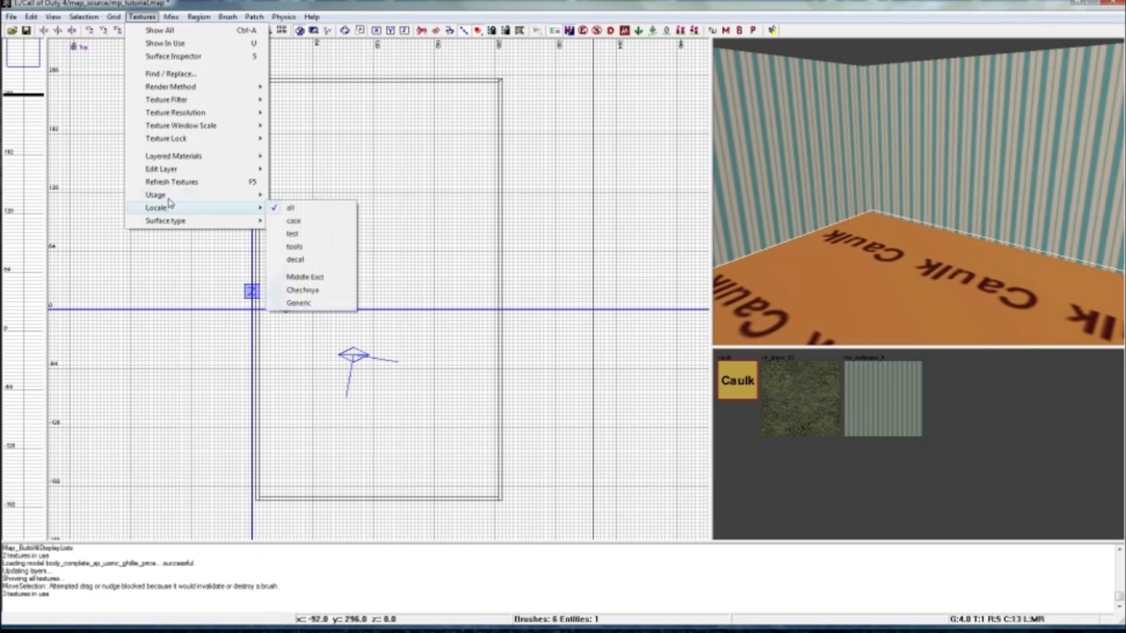
{"action": "left_click", "coordinate": [299, 252]}
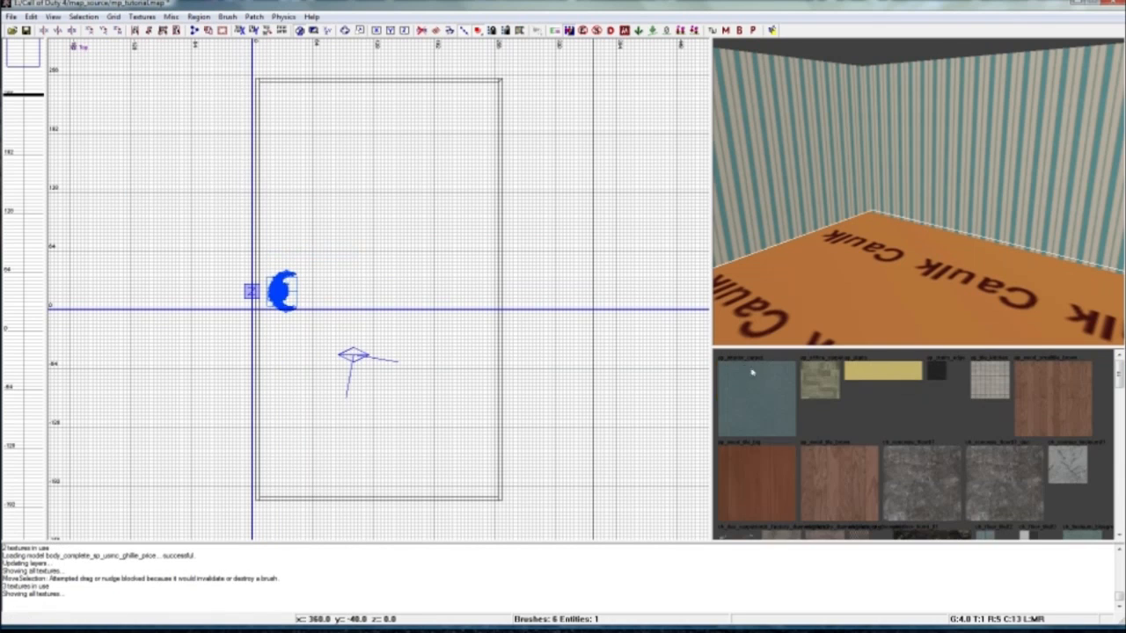
{"action": "left_click", "coordinate": [778, 399]}
{"action": "right_click_drag", "start_coordinate": [811, 278], "coordinate": [816, 271]}
{"action": "left_click", "coordinate": [896, 210], "text": "shift"}
{"action": "key", "text": "Escape"}
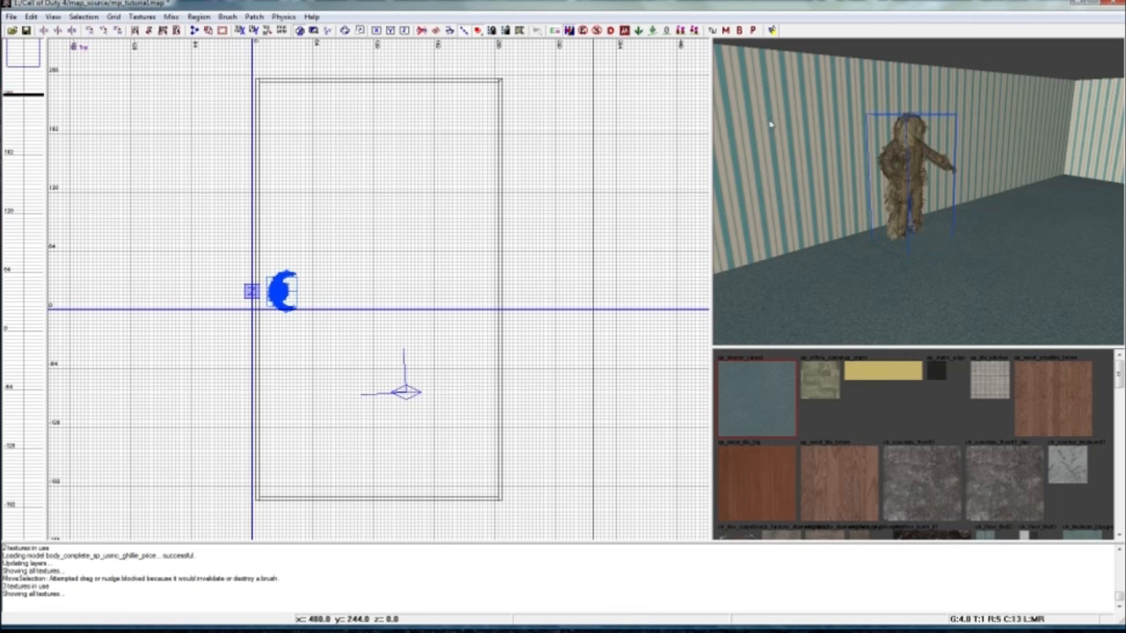
Select the long wall opposite the ghillie actor and show it in the side view
{"action": "mouse_move", "coordinate": [884, 171]}
{"action": "right_mouse_down"}
{"action": "mouse_move", "coordinate": [881, 150]}
{"action": "mouse_move", "coordinate": [914, 180]}
{"action": "mouse_move", "coordinate": [996, 192]}
{"action": "mouse_move", "coordinate": [880, 188]}
{"action": "right_mouse_up"}
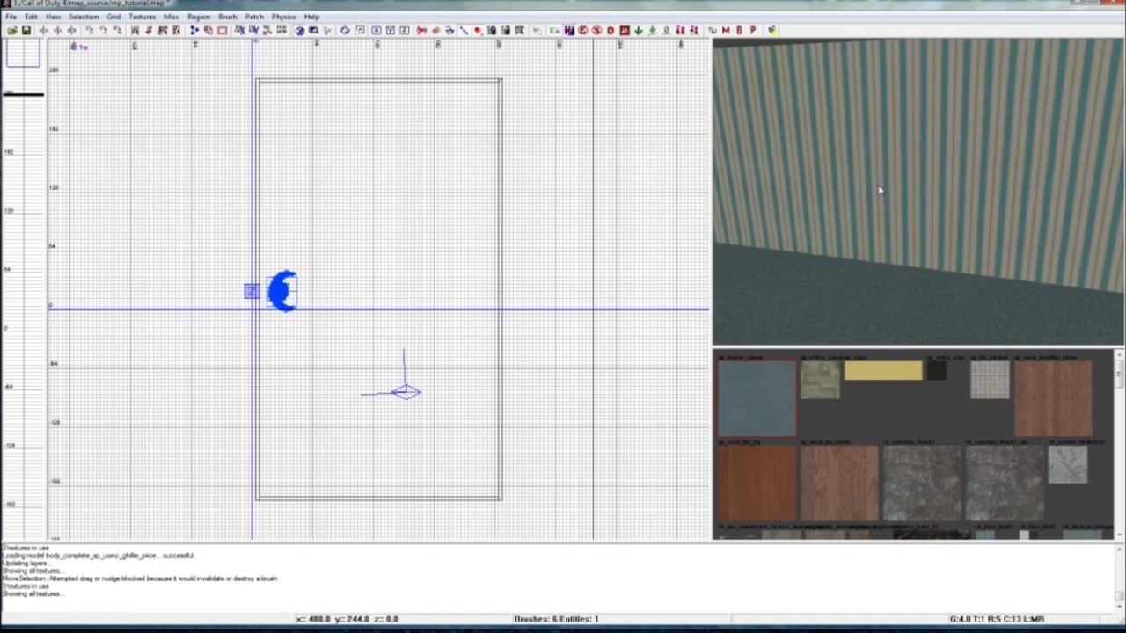
{"action": "left_click", "coordinate": [879, 188], "text": "shift"}
{"action": "right_click_drag", "start_coordinate": [803, 196], "coordinate": [790, 211]}
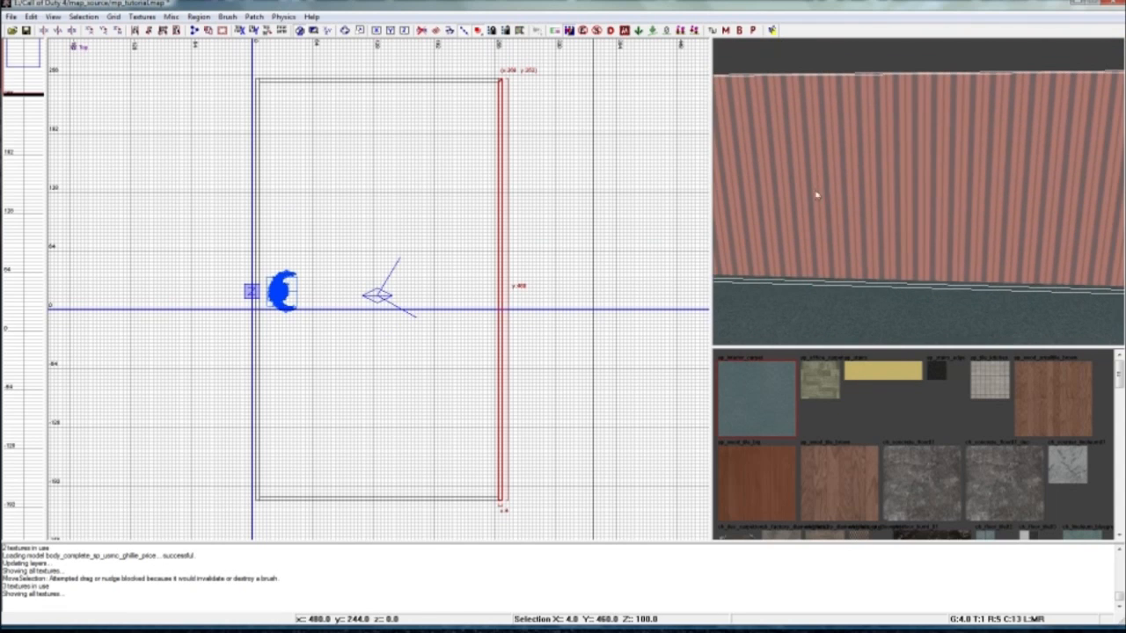
{"action": "left_click", "coordinate": [326, 32]}
{"action": "left_click", "coordinate": [327, 32]}
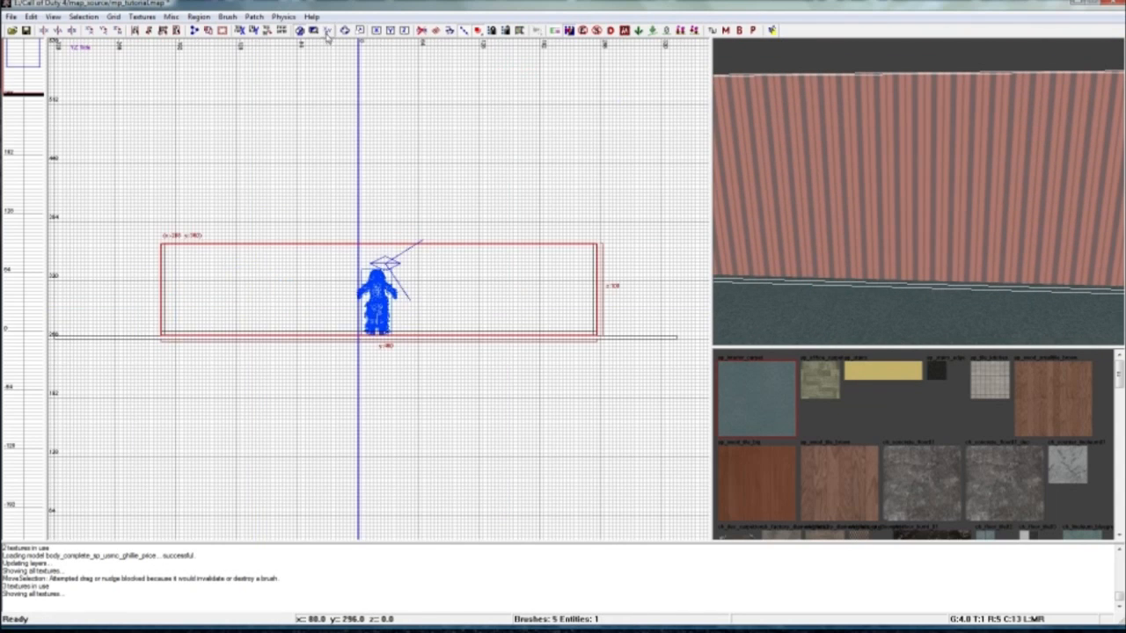
{"action": "scroll", "coordinate": [396, 234], "scroll_direction": "up", "scroll_amount": 2}
{"action": "scroll", "coordinate": [395, 234], "scroll_direction": "down", "scroll_amount": 1}
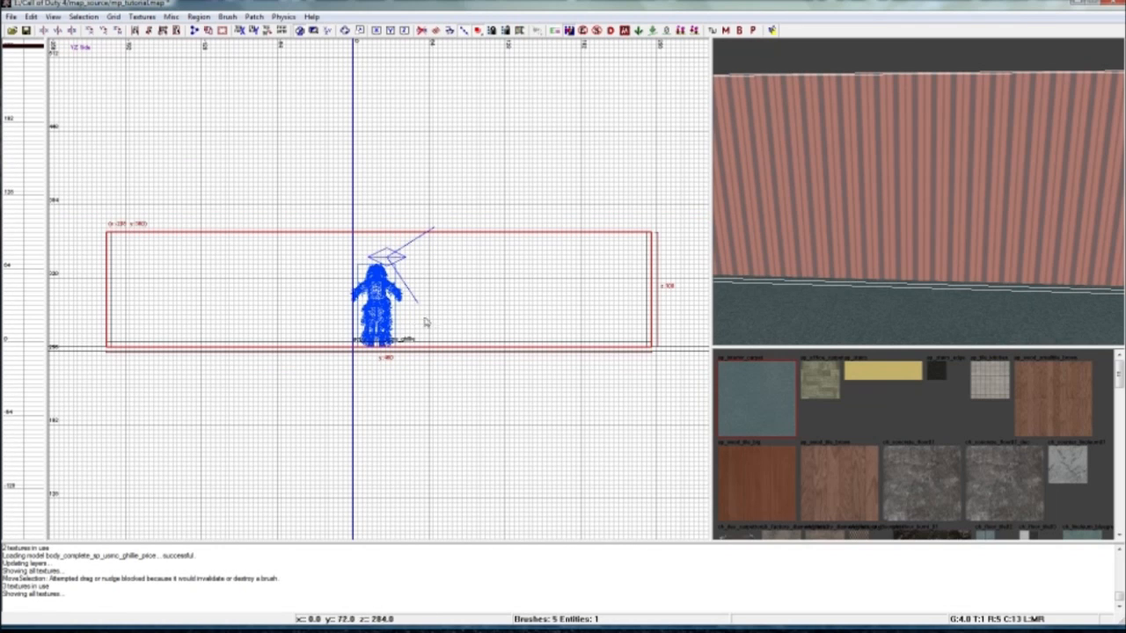
{"action": "scroll", "coordinate": [309, 253], "scroll_direction": "up", "scroll_amount": 1}
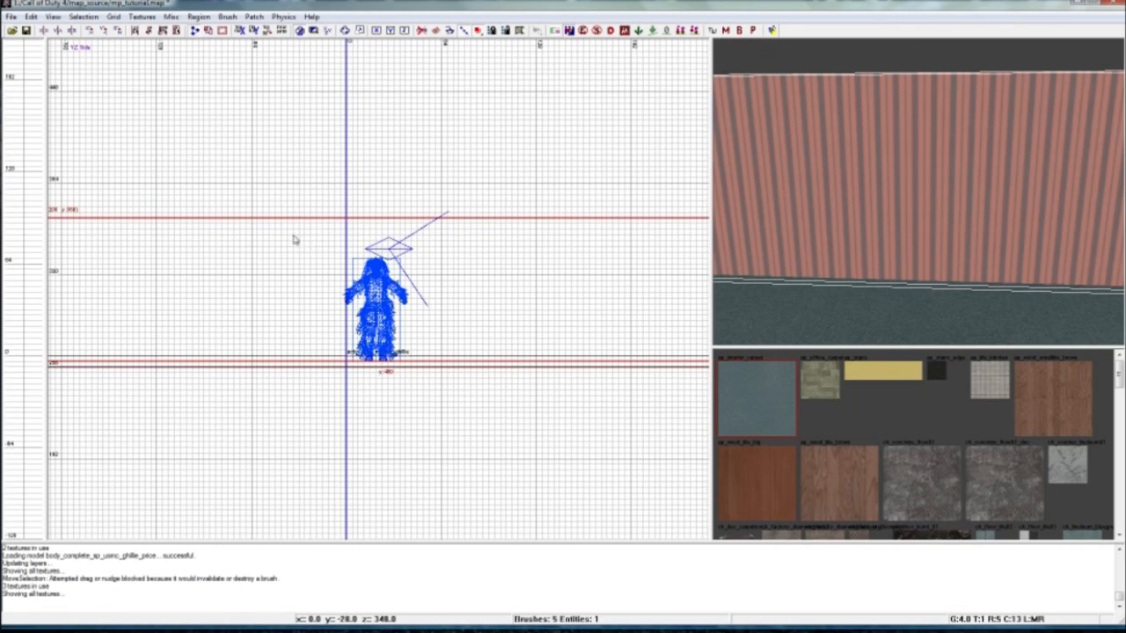
Try to clip the selected long wall along a vertical line beside the ghillie actor
{"action": "middle_click", "coordinate": [281, 330]}
{"action": "right_click_drag", "start_coordinate": [898, 268], "coordinate": [950, 278]}
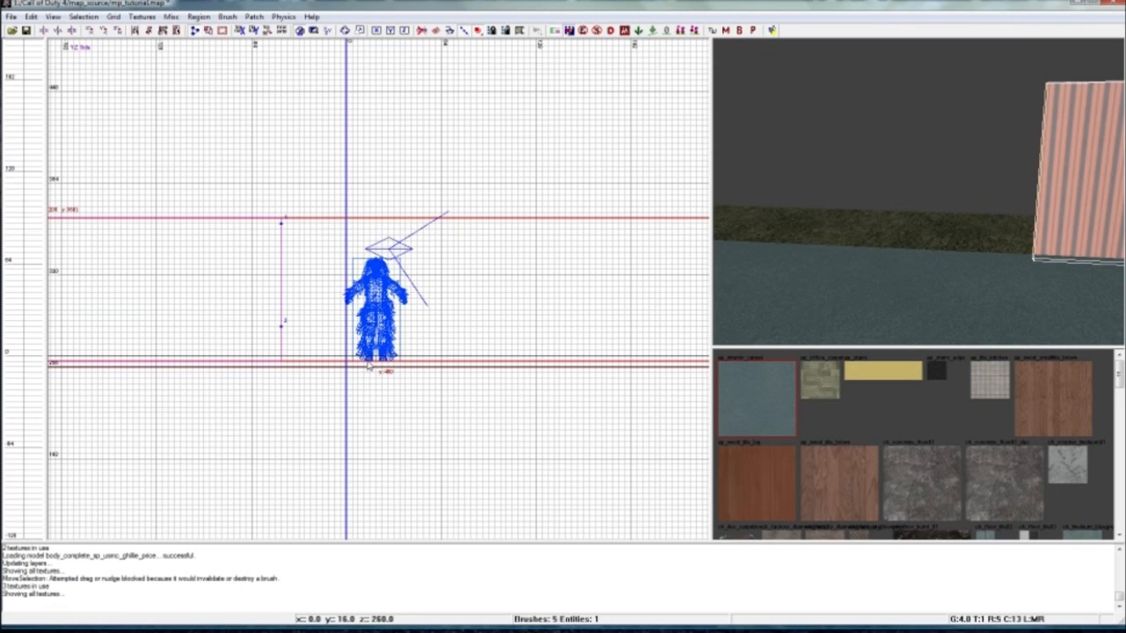
{"action": "scroll", "coordinate": [368, 365], "scroll_direction": "down", "scroll_amount": 1}
{"action": "mouse_move", "coordinate": [842, 214]}
{"action": "right_mouse_down"}
{"action": "mouse_move", "coordinate": [757, 215]}
{"action": "mouse_move", "coordinate": [843, 215]}
{"action": "right_mouse_up"}
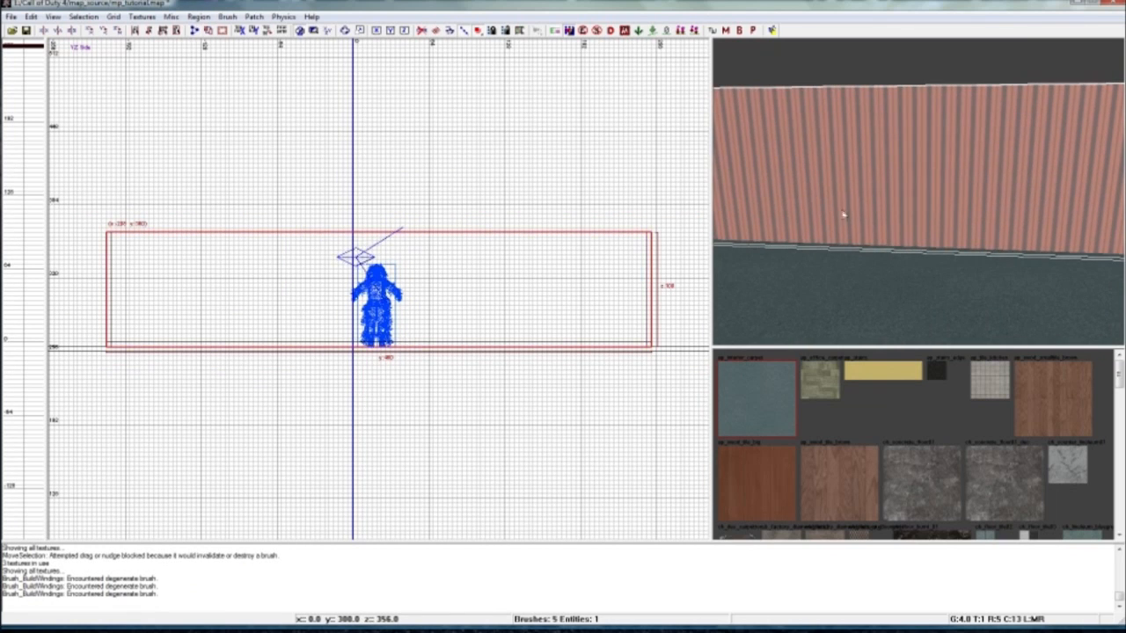
{"action": "key", "text": "Escape"}
{"action": "left_click", "coordinate": [487, 296], "text": "shift"}
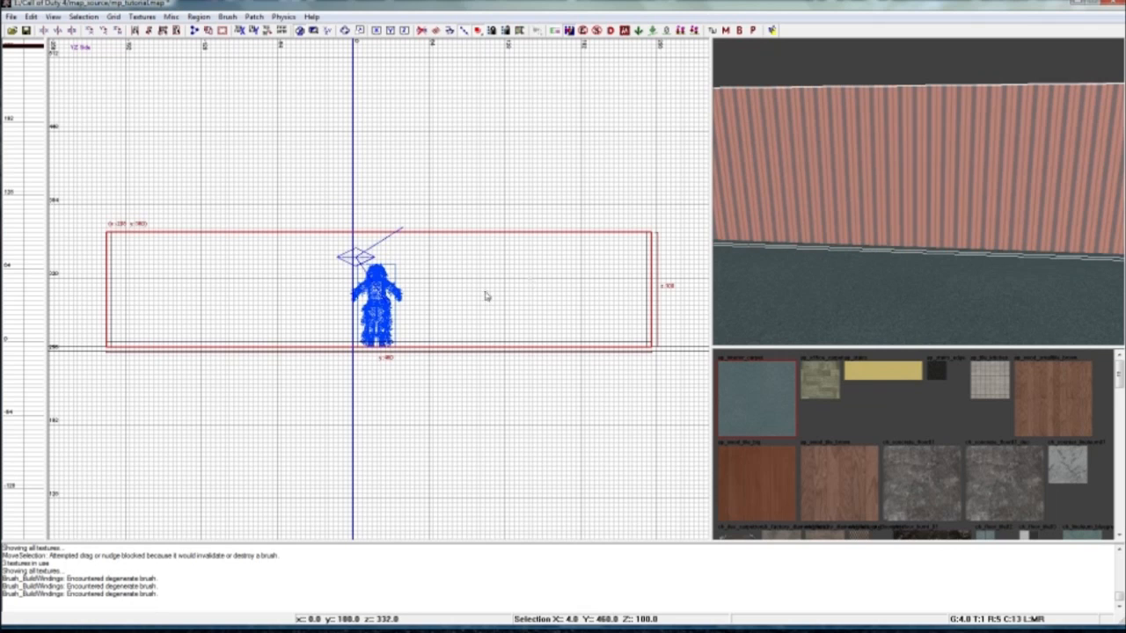
Split the long wall along a vertical line just beside the ghillie actor and select the 296-unit-wide piece
{"action": "middle_click", "coordinate": [301, 280]}
{"action": "right_click_drag", "start_coordinate": [1012, 223], "coordinate": [1051, 186]}
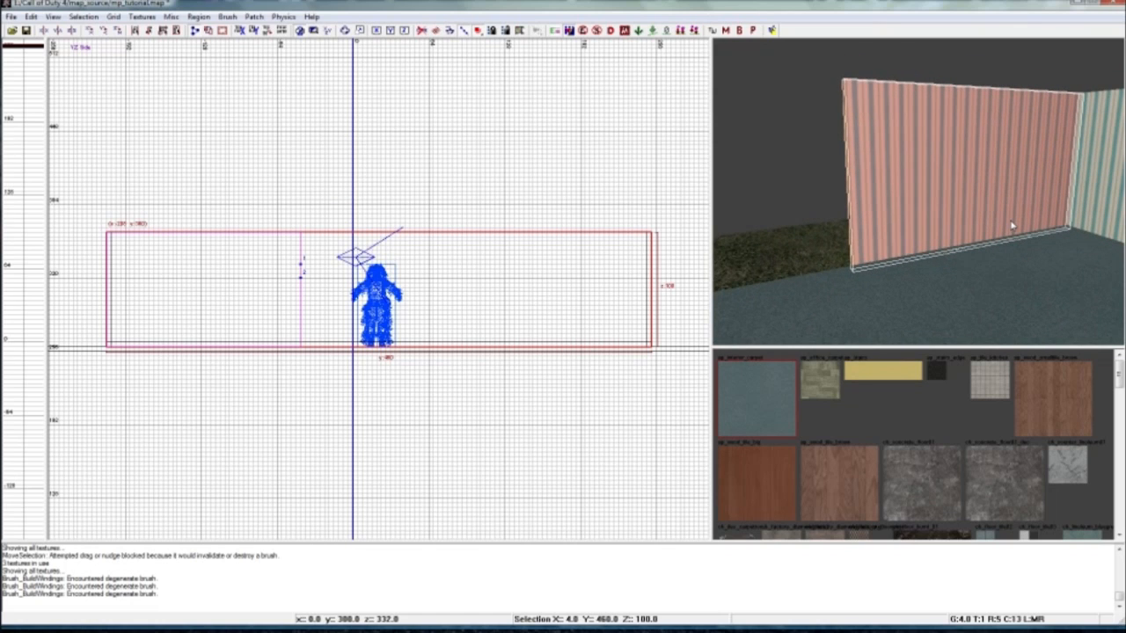
{"action": "key", "text": "shift+Return"}
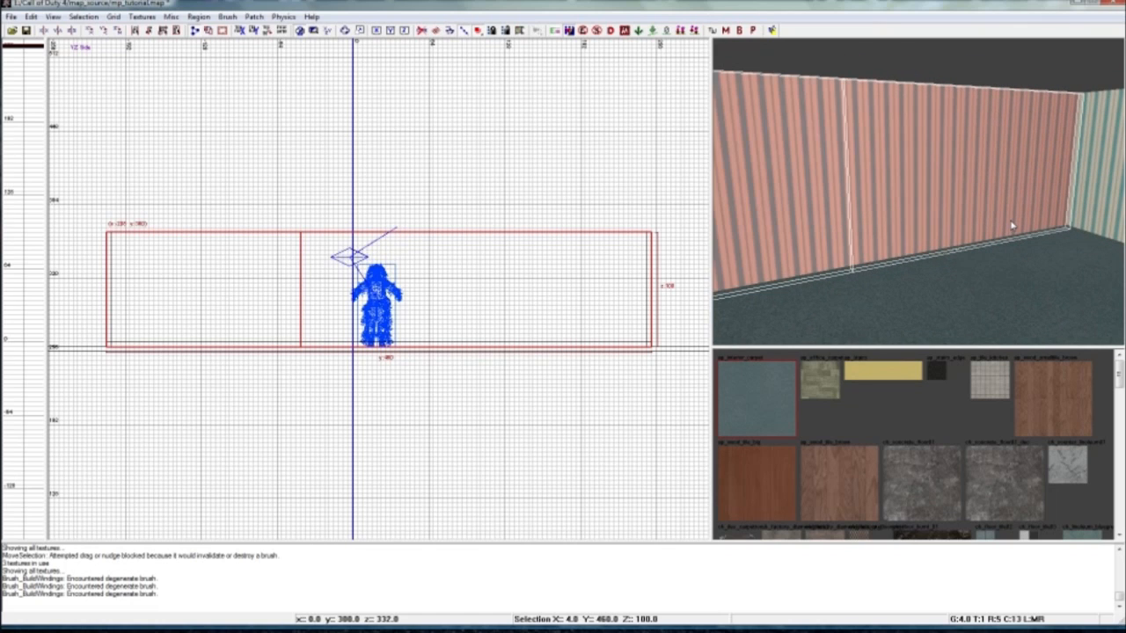
{"action": "right_click_drag", "start_coordinate": [1005, 211], "coordinate": [994, 202]}
{"action": "key", "text": "Escape"}
{"action": "left_click", "coordinate": [901, 190], "text": "shift"}
{"action": "left_click", "coordinate": [946, 187], "text": "shift"}
{"action": "key", "text": "Escape"}
{"action": "left_click", "coordinate": [506, 283], "text": "shift"}
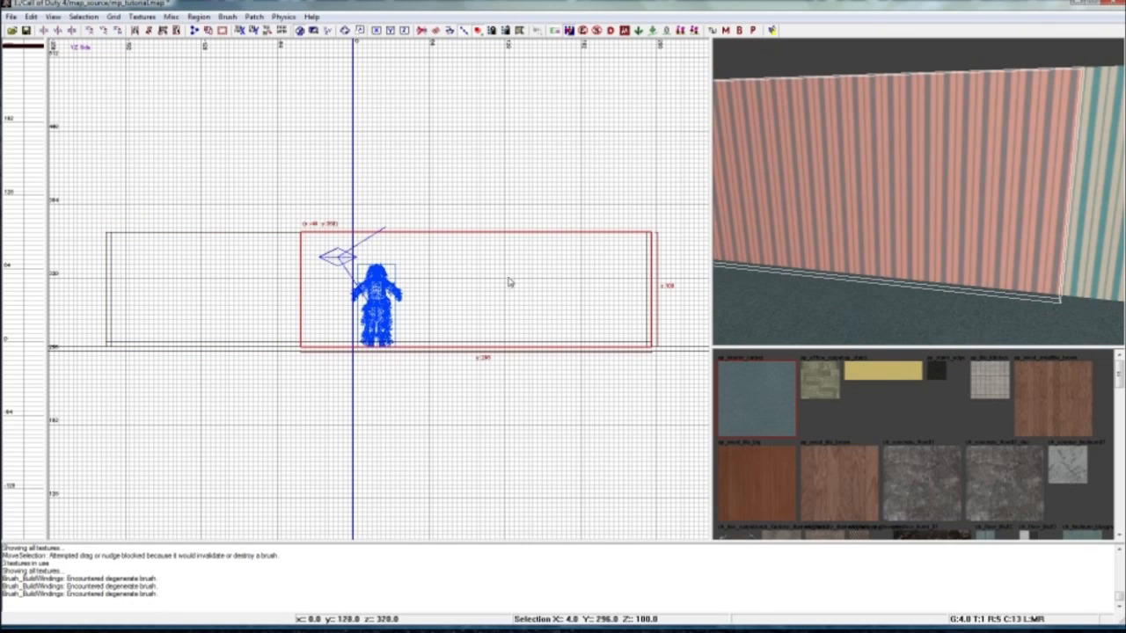
Try to split the 296-unit-wide wall piece at a width of 172 units, and undo that clip
{"action": "left_click", "coordinate": [505, 254]}
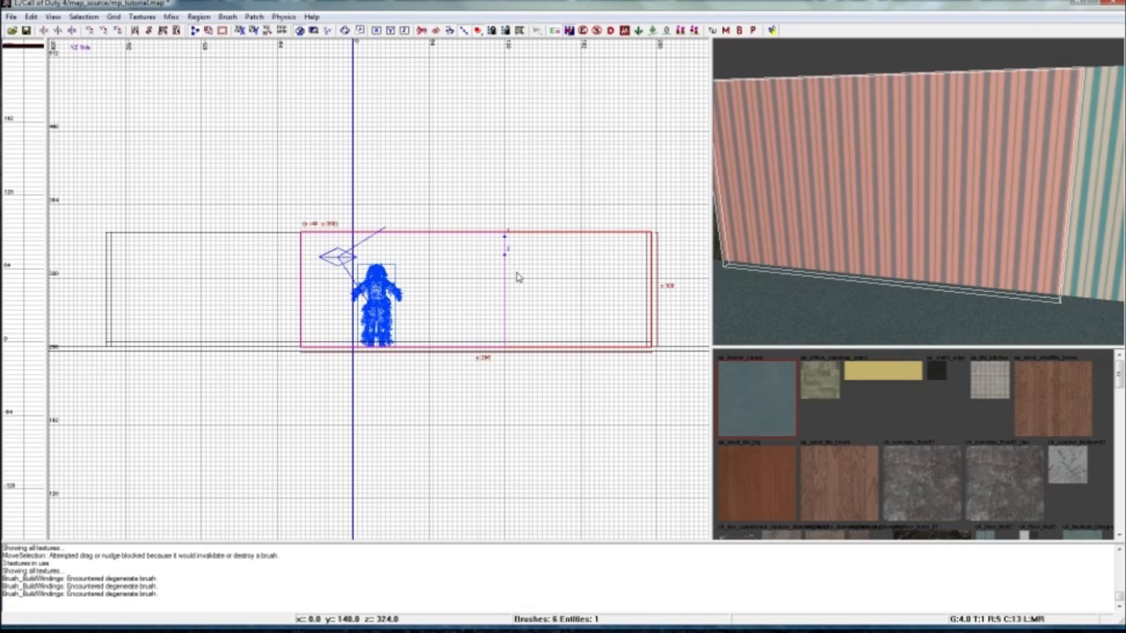
{"action": "key", "text": "shift+Return"}
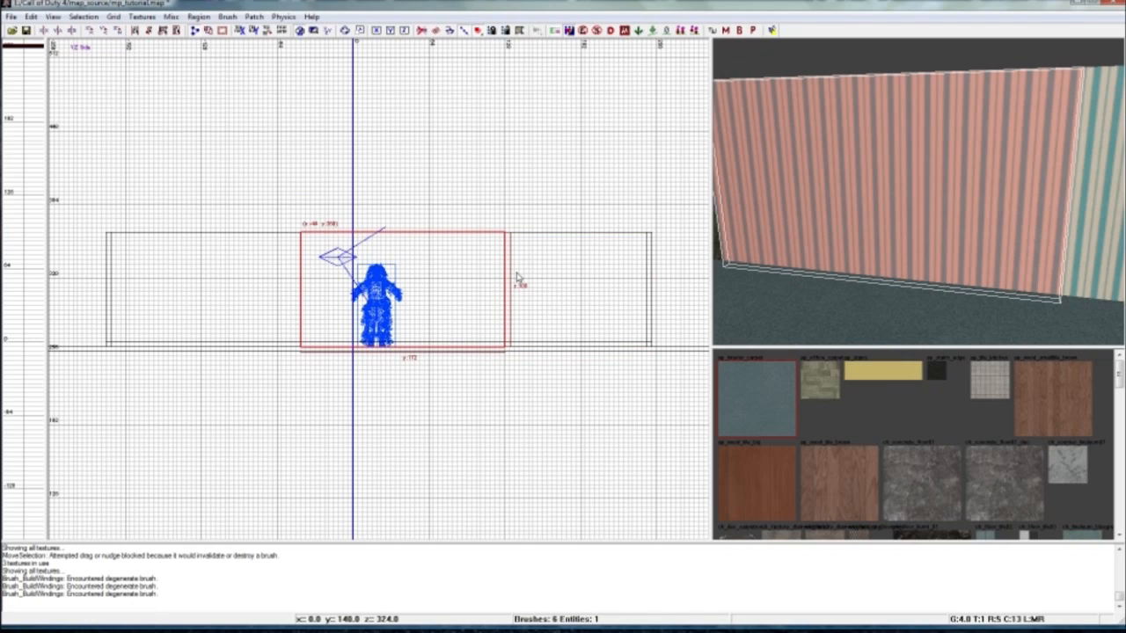
{"action": "right_click_drag", "start_coordinate": [749, 229], "coordinate": [775, 254]}
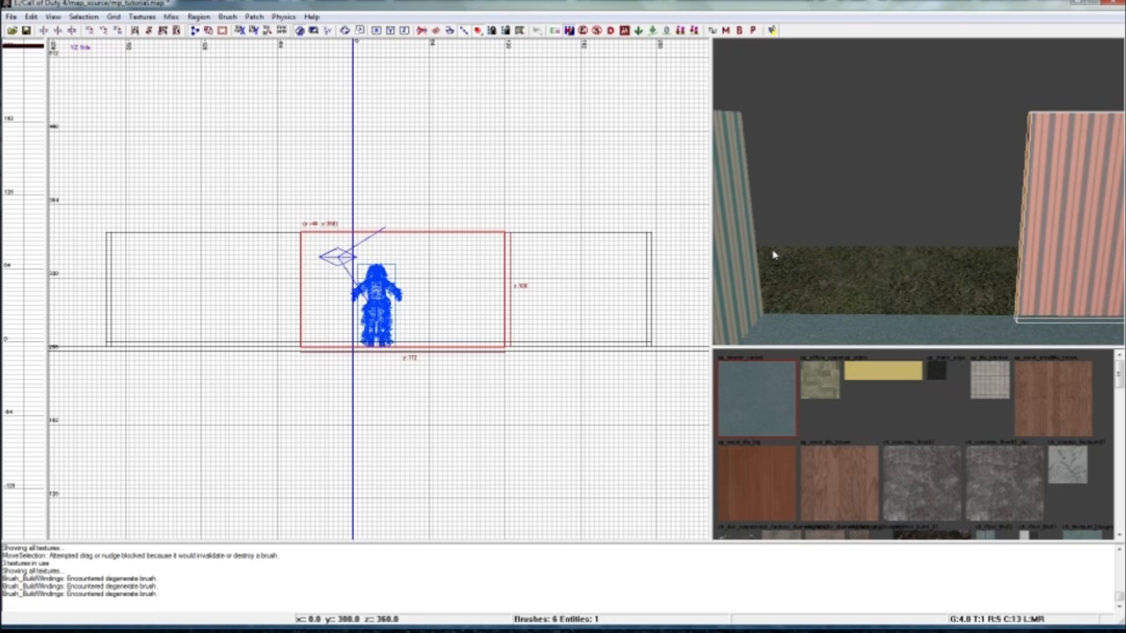
{"action": "key", "text": "ctrl+z"}
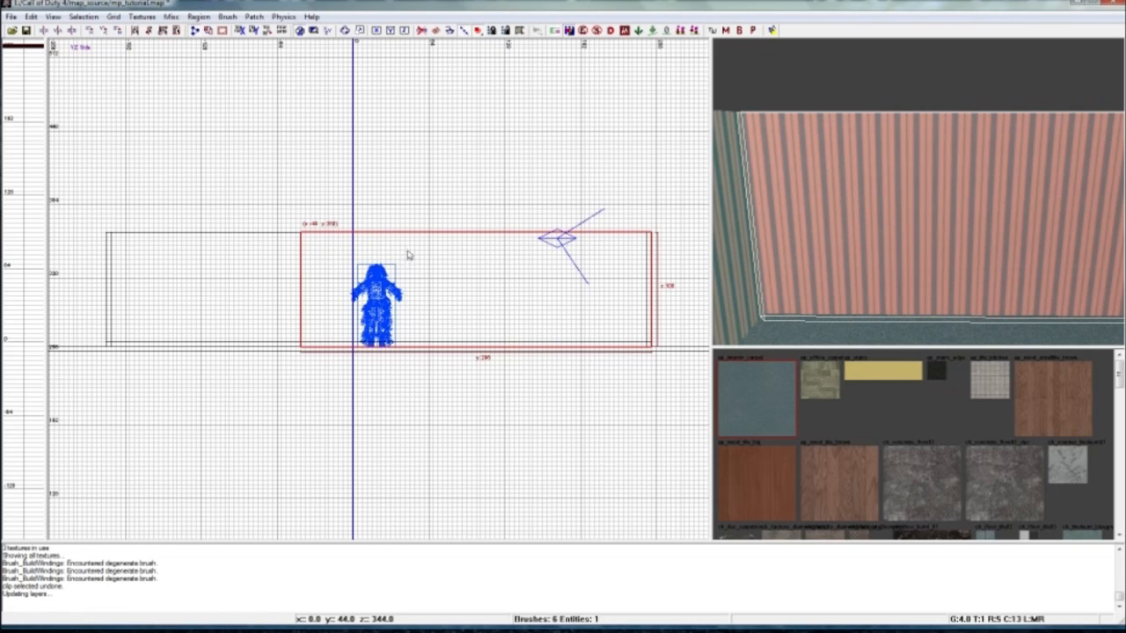
Split the larger wall piece vertically at the ghillie actor and select the resulting 60-unit-wide section
{"action": "left_click", "coordinate": [371, 251]}
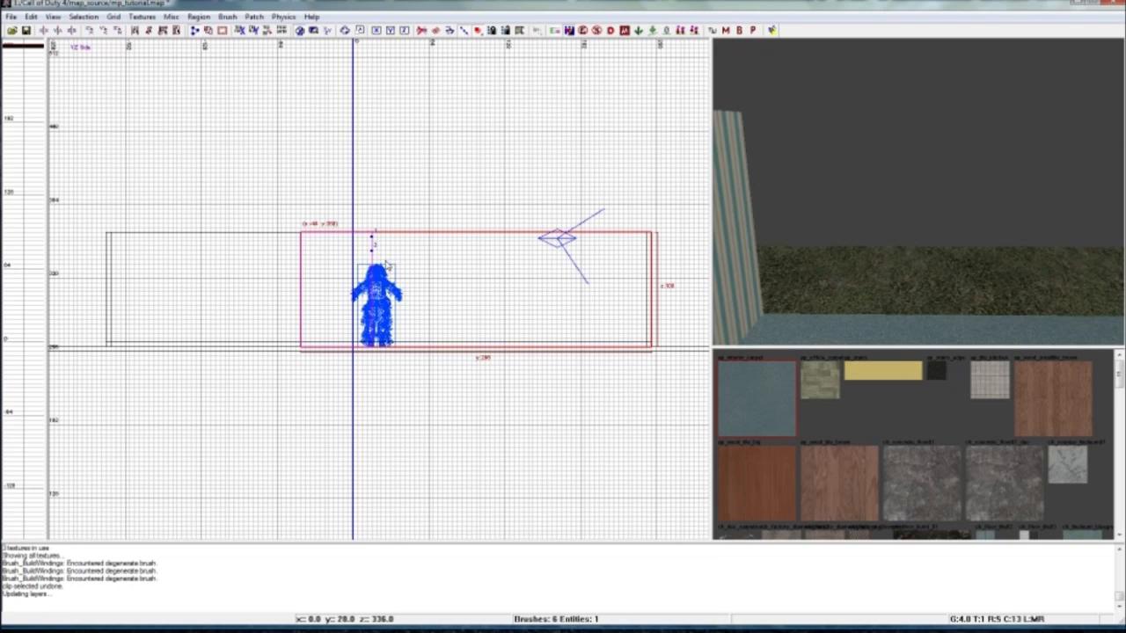
{"action": "key", "text": "shift+Return"}
{"action": "key", "text": "Escape"}
{"action": "right_click_drag", "start_coordinate": [857, 202], "coordinate": [985, 206], "text": "ctrl"}
{"action": "left_click", "coordinate": [832, 197], "text": "shift"}
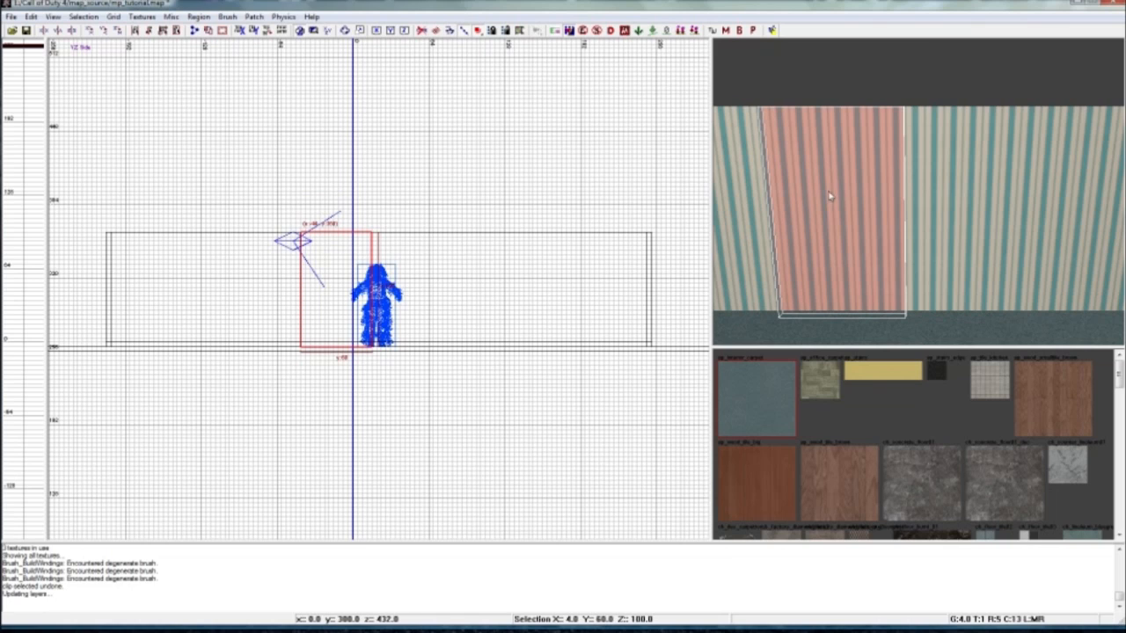
Split the 60-unit-wide wall section horizontally at a height of 80 units and delete the lower part to open a doorway
{"action": "scroll", "coordinate": [334, 275], "scroll_direction": "up", "scroll_amount": 1}
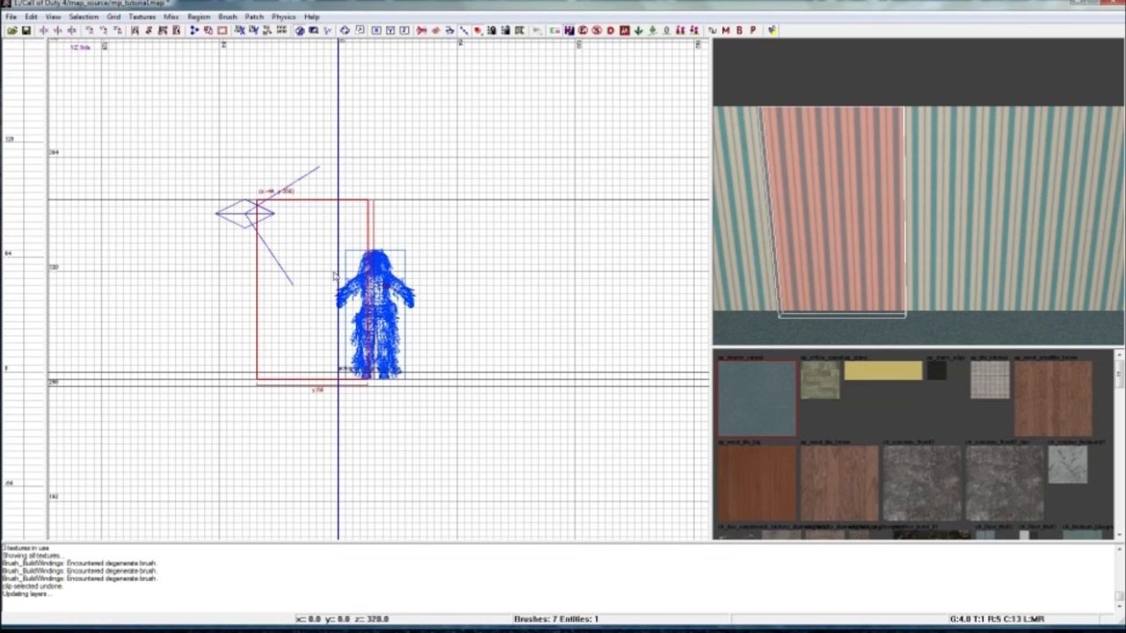
{"action": "left_click", "coordinate": [285, 236]}
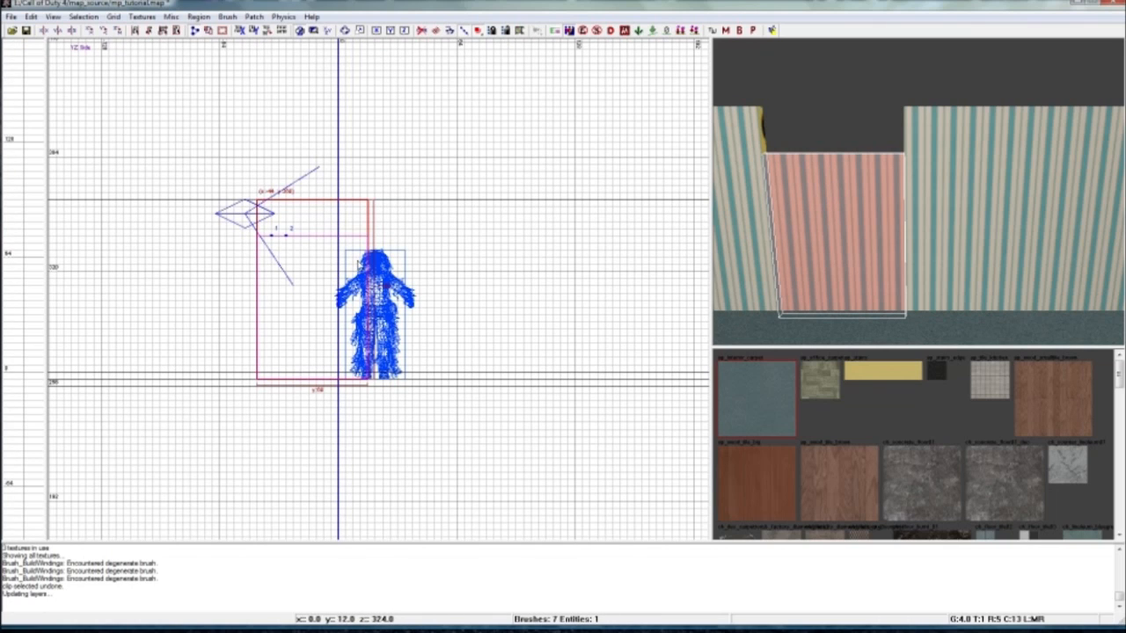
{"action": "key", "text": "shift+Return"}
{"action": "key", "text": "Escape"}
{"action": "left_click", "coordinate": [833, 231], "text": "shift"}
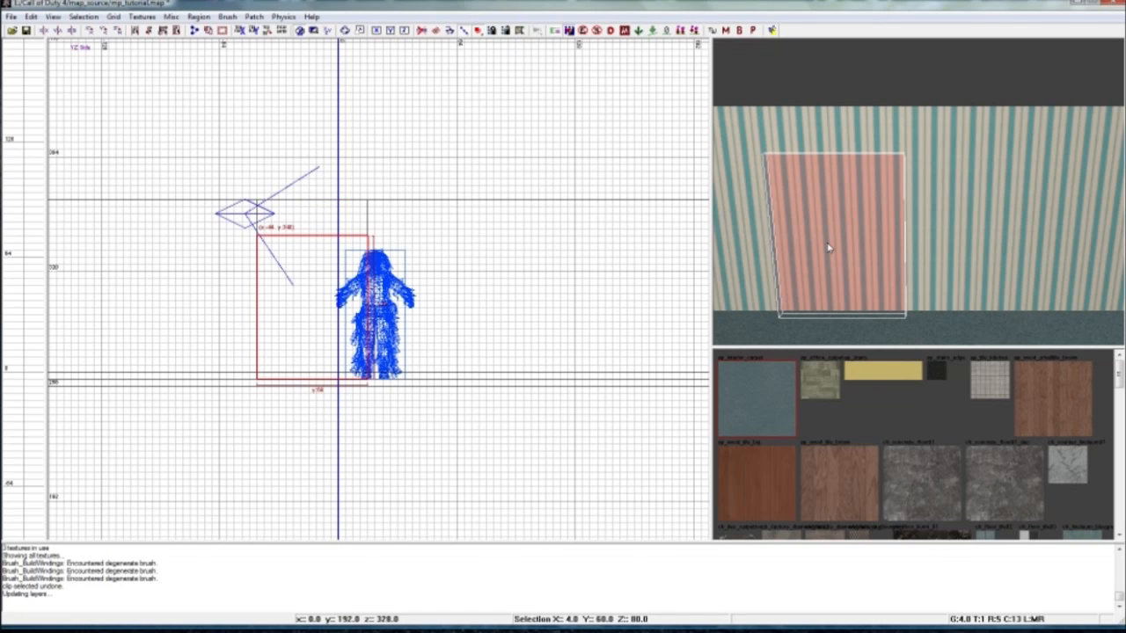
{"action": "key", "text": "BackSpace"}
Move the ghillie actor sideways in the side view so it lines up with the doorway opening
{"action": "right_click_drag", "start_coordinate": [832, 247], "coordinate": [813, 226]}
{"action": "left_click", "coordinate": [793, 208], "text": "shift"}
{"action": "left_click_drag", "start_coordinate": [368, 288], "coordinate": [307, 283]}
{"action": "key", "text": "Escape"}
Apply the brown wood texture to the caulked inner faces of the doorway opening
{"action": "mouse_move", "coordinate": [746, 258]}
{"action": "right_mouse_down"}
{"action": "mouse_move", "coordinate": [732, 273]}
{"action": "mouse_move", "coordinate": [725, 264]}
{"action": "right_mouse_up"}
{"action": "right_click_drag", "start_coordinate": [924, 235], "coordinate": [897, 218]}
{"action": "left_click", "coordinate": [897, 217], "text": "shift"}
{"action": "left_click", "coordinate": [1051, 404]}
{"action": "key", "text": "Escape"}
{"action": "right_click_drag", "start_coordinate": [951, 255], "coordinate": [972, 189]}
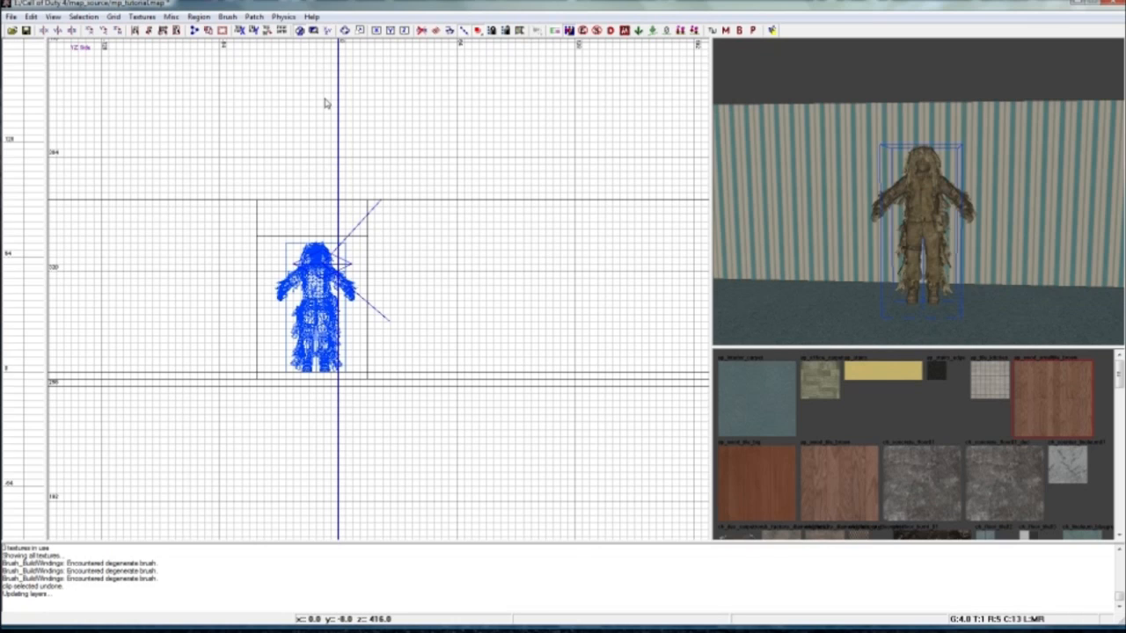
Show the map in the top view and create an mp_dm_spawn entity inside the room
{"action": "right_click_drag", "start_coordinate": [879, 246], "coordinate": [875, 264]}
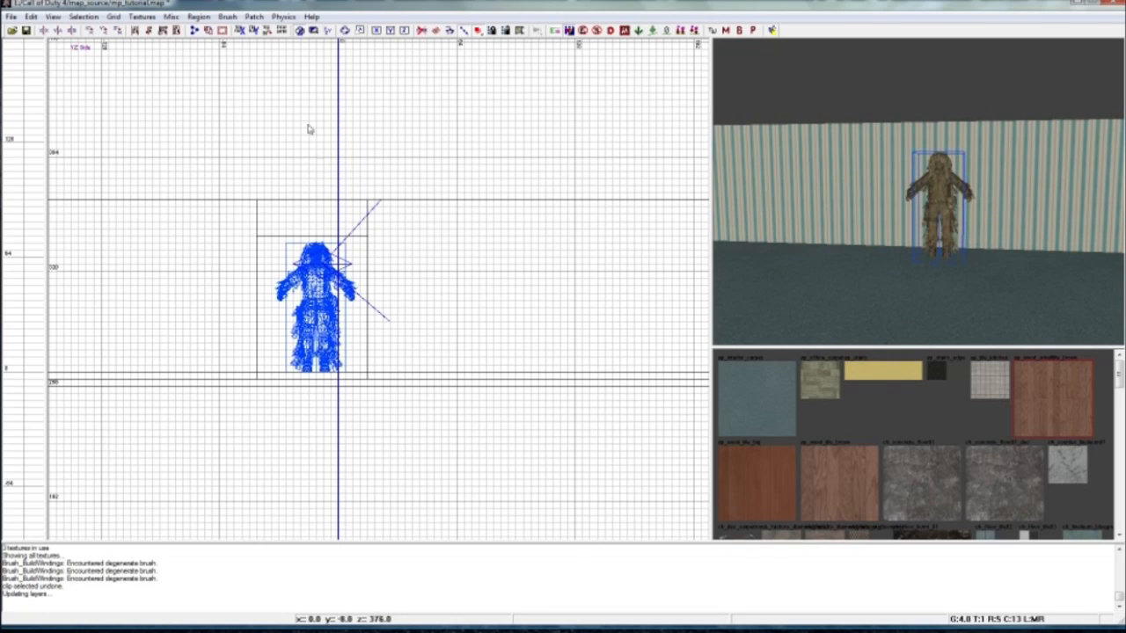
{"action": "left_click", "coordinate": [325, 33]}
{"action": "scroll", "coordinate": [328, 213], "scroll_direction": "down", "scroll_amount": 3}
{"action": "right_click_drag", "start_coordinate": [317, 225], "coordinate": [379, 221]}
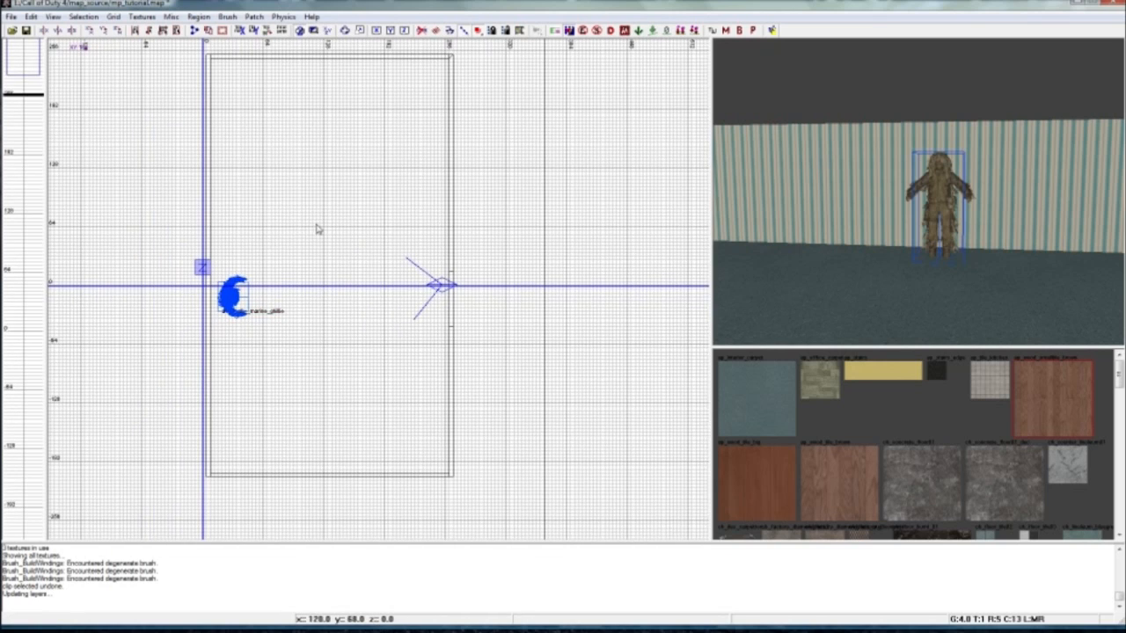
{"action": "right_click", "coordinate": [182, 230]}
{"action": "right_click", "coordinate": [248, 217]}
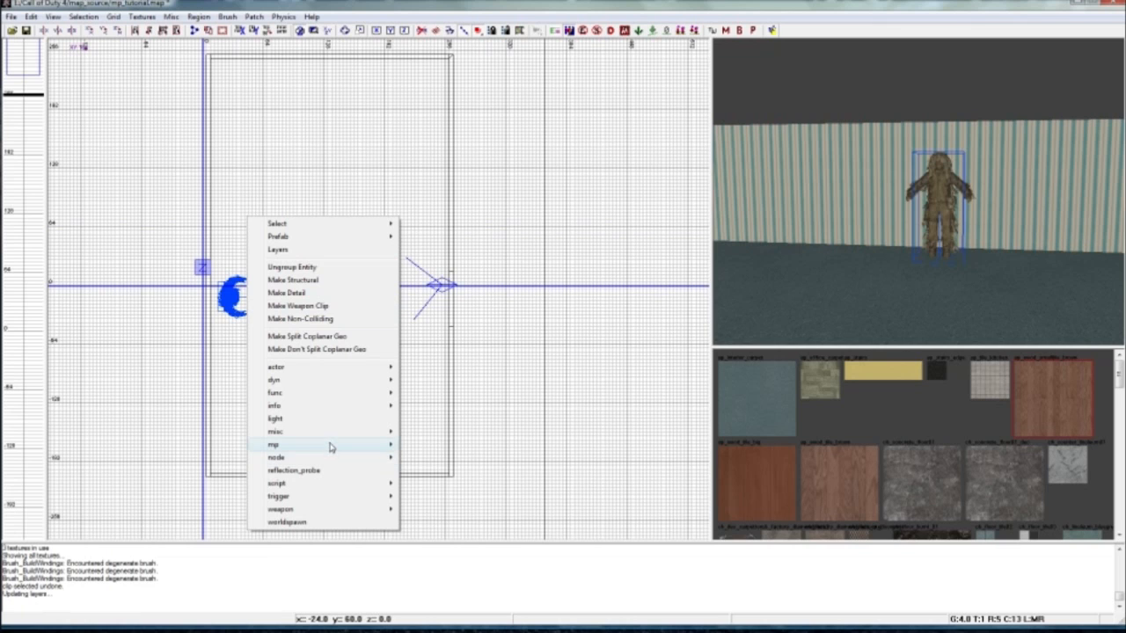
{"action": "mouse_move", "coordinate": [331, 447]}
{"action": "left_click", "coordinate": [434, 446]}
{"action": "key", "text": "Right"}
{"action": "key", "text": "Right"}
{"action": "key", "text": "Right"}
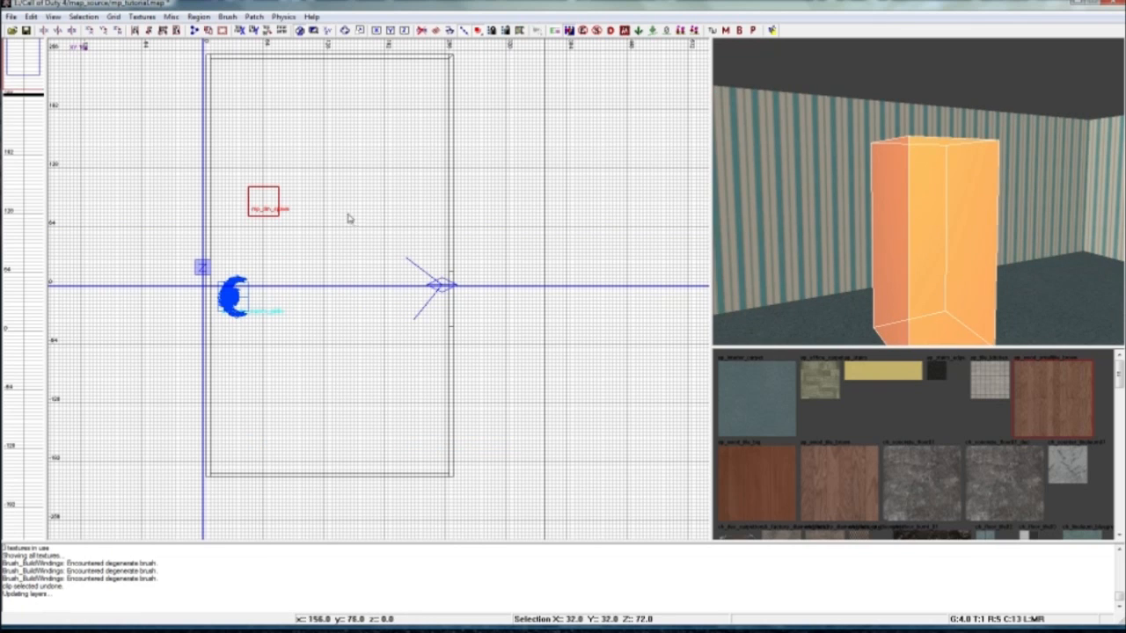
Adjust the spawn point's rotation and move it into the room's corner on the same side as the ghillie actor
{"action": "right_click_drag", "start_coordinate": [354, 219], "coordinate": [393, 258]}
{"action": "key", "text": "r"}
{"action": "mouse_move", "coordinate": [347, 213]}
{"action": "left_mouse_down"}
{"action": "mouse_move", "coordinate": [361, 220]}
{"action": "mouse_move", "coordinate": [365, 208]}
{"action": "left_mouse_up"}
{"action": "key", "text": "r"}
{"action": "left_click_drag", "start_coordinate": [300, 243], "coordinate": [274, 126]}
{"action": "right_click_drag", "start_coordinate": [960, 275], "coordinate": [932, 272]}
{"action": "left_click_drag", "start_coordinate": [910, 184], "coordinate": [912, 180]}
{"action": "right_click_drag", "start_coordinate": [902, 197], "coordinate": [898, 210]}
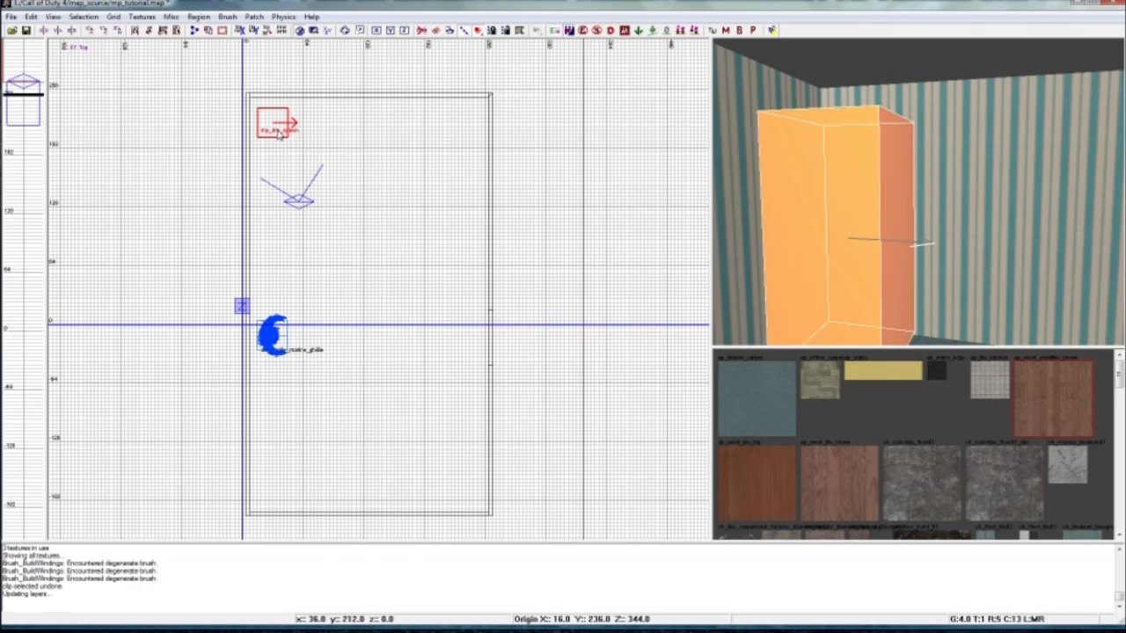
Duplicate the spawn point four times in a row along the wall, about 40 units apart, ending near the ghillie actor
{"action": "key", "text": "space"}
{"action": "left_click_drag", "start_coordinate": [278, 130], "coordinate": [276, 162]}
{"action": "scroll", "coordinate": [822, 211], "scroll_direction": "down", "scroll_amount": 3}
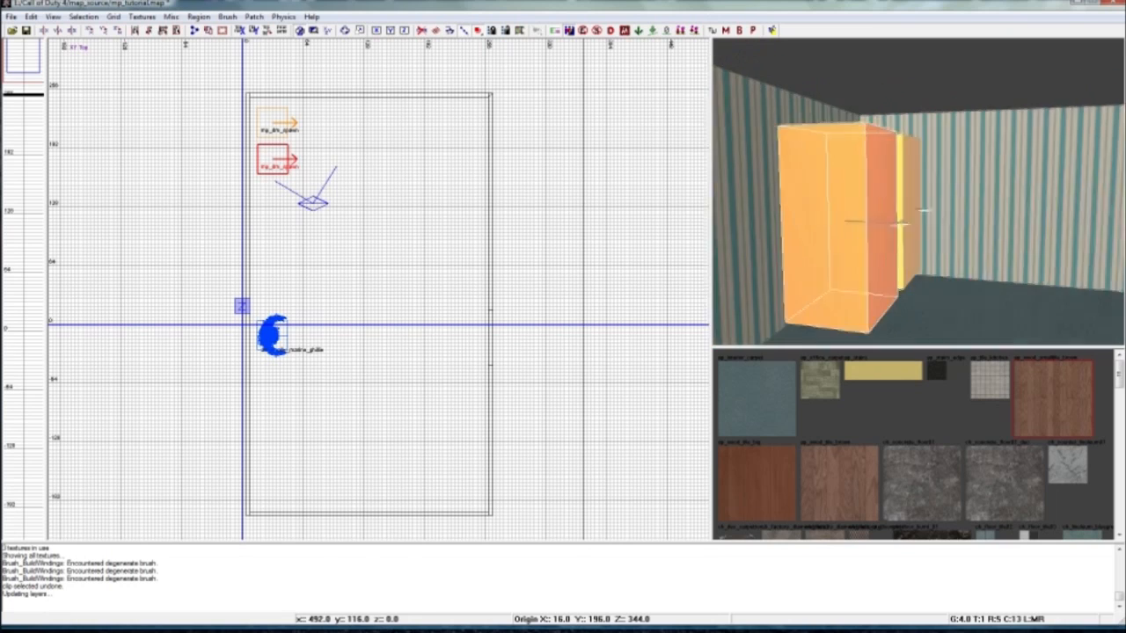
{"action": "key", "text": "space"}
{"action": "mouse_move", "coordinate": [271, 169]}
{"action": "left_mouse_down"}
{"action": "mouse_move", "coordinate": [268, 238]}
{"action": "mouse_move", "coordinate": [295, 275]}
{"action": "left_mouse_up"}
{"action": "key", "text": "space"}
{"action": "key", "text": "space"}
{"action": "key", "text": "Escape"}
Create a reflection_probe near the middle of the room and raise it above the walls
{"action": "right_click_drag", "start_coordinate": [786, 260], "coordinate": [888, 265]}
{"action": "right_click_drag", "start_coordinate": [379, 266], "coordinate": [372, 249]}
{"action": "right_click", "coordinate": [369, 224]}
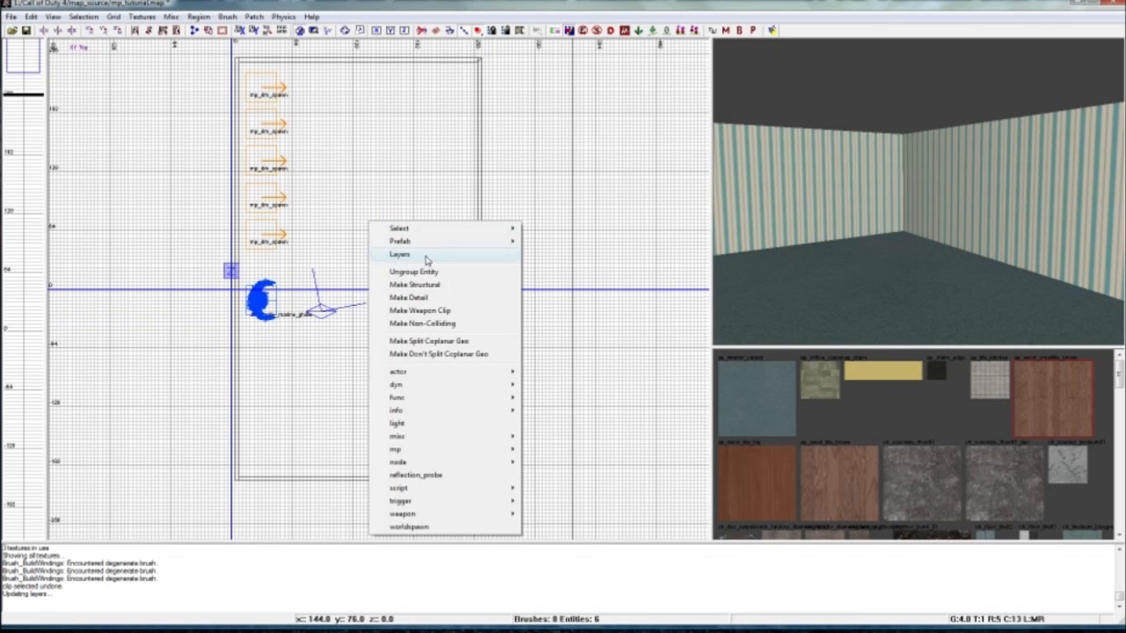
{"action": "left_click", "coordinate": [415, 475]}
{"action": "left_click_drag", "start_coordinate": [375, 219], "coordinate": [371, 226]}
{"action": "left_click_drag", "start_coordinate": [877, 311], "coordinate": [876, 249]}
{"action": "right_click_drag", "start_coordinate": [876, 249], "coordinate": [884, 286], "text": "ctrl"}
{"action": "left_click_drag", "start_coordinate": [848, 173], "coordinate": [840, 154]}
{"action": "right_click_drag", "start_coordinate": [812, 240], "coordinate": [791, 189]}
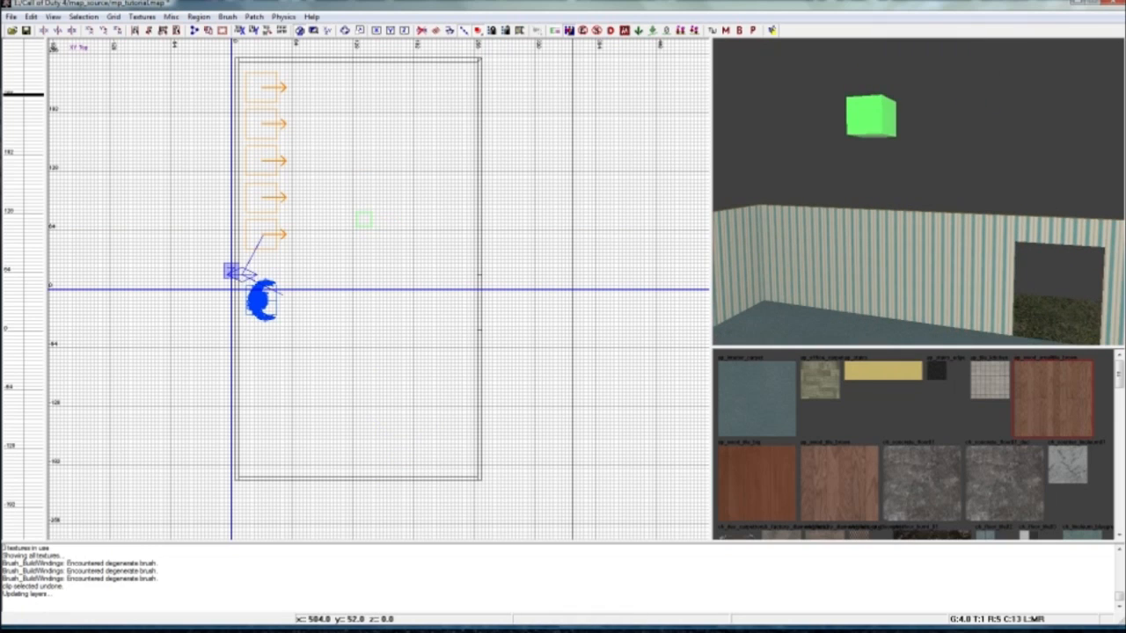
Create an mp_global_intermission entity and place it outside the room, beyond the wall behind the ghillie actor
{"action": "right_click_drag", "start_coordinate": [819, 263], "coordinate": [890, 269]}
{"action": "mouse_move", "coordinate": [822, 249]}
{"action": "right_mouse_down"}
{"action": "mouse_move", "coordinate": [818, 222]}
{"action": "mouse_move", "coordinate": [820, 245]}
{"action": "right_mouse_up"}
{"action": "right_click", "coordinate": [320, 240]}
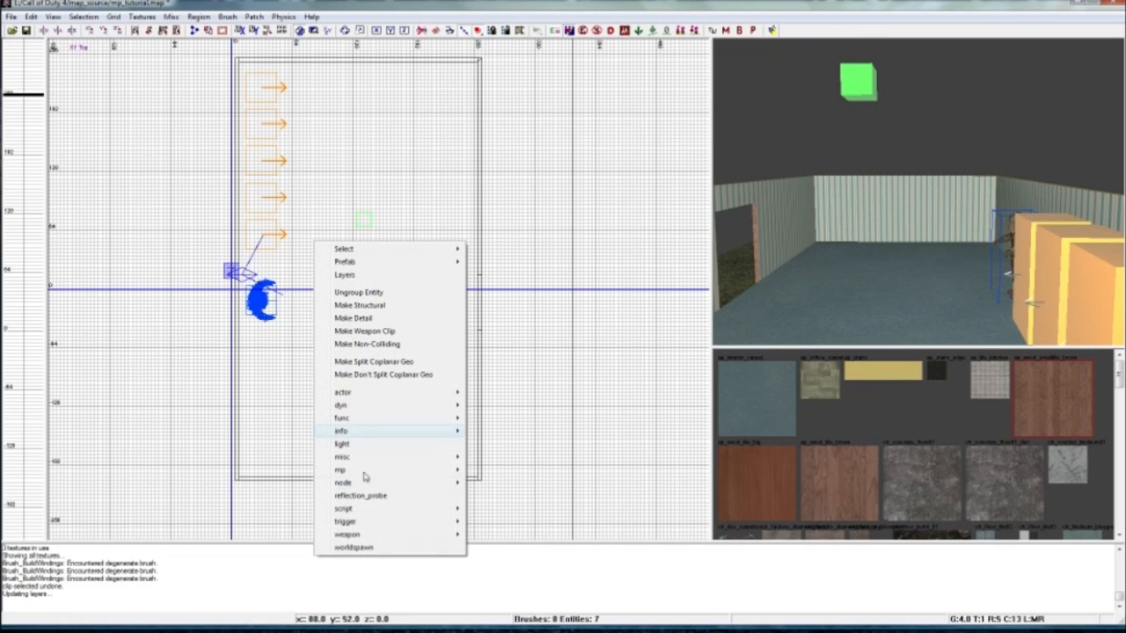
{"action": "mouse_move", "coordinate": [352, 474]}
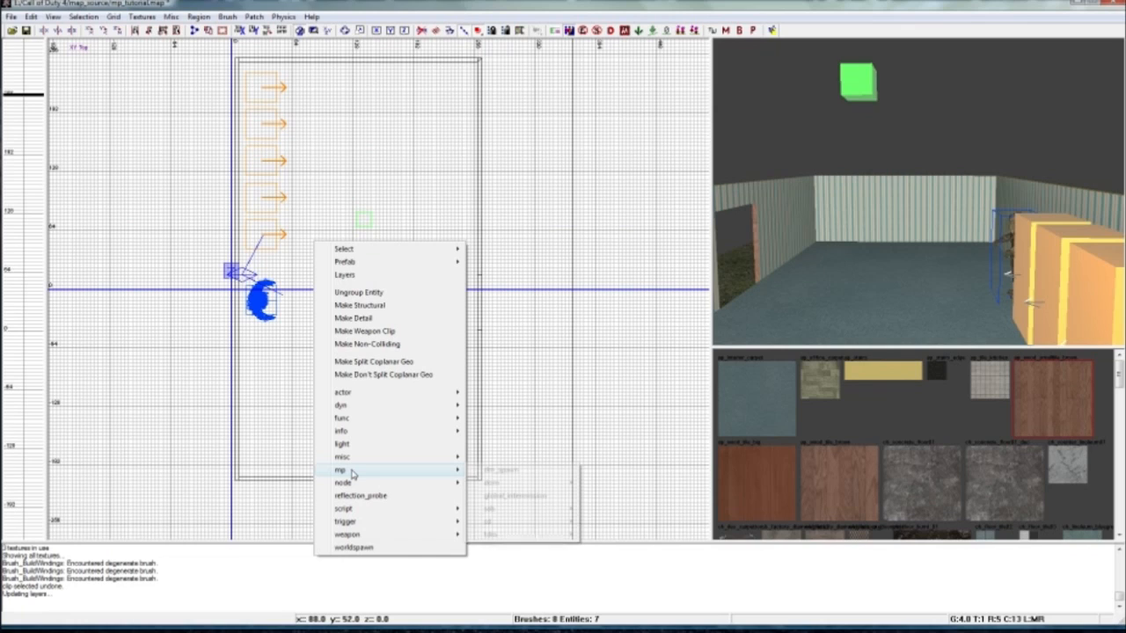
{"action": "left_click", "coordinate": [511, 497]}
{"action": "left_click_drag", "start_coordinate": [332, 236], "coordinate": [178, 258]}
{"action": "right_click_drag", "start_coordinate": [880, 211], "coordinate": [897, 272]}
Rotate the mp_global_intermission entity by -20 degrees about Y in the front view so it looks down toward the room
{"action": "key", "text": "r"}
{"action": "mouse_move", "coordinate": [307, 211]}
{"action": "left_mouse_down"}
{"action": "mouse_move", "coordinate": [288, 221]}
{"action": "mouse_move", "coordinate": [295, 202]}
{"action": "left_mouse_up"}
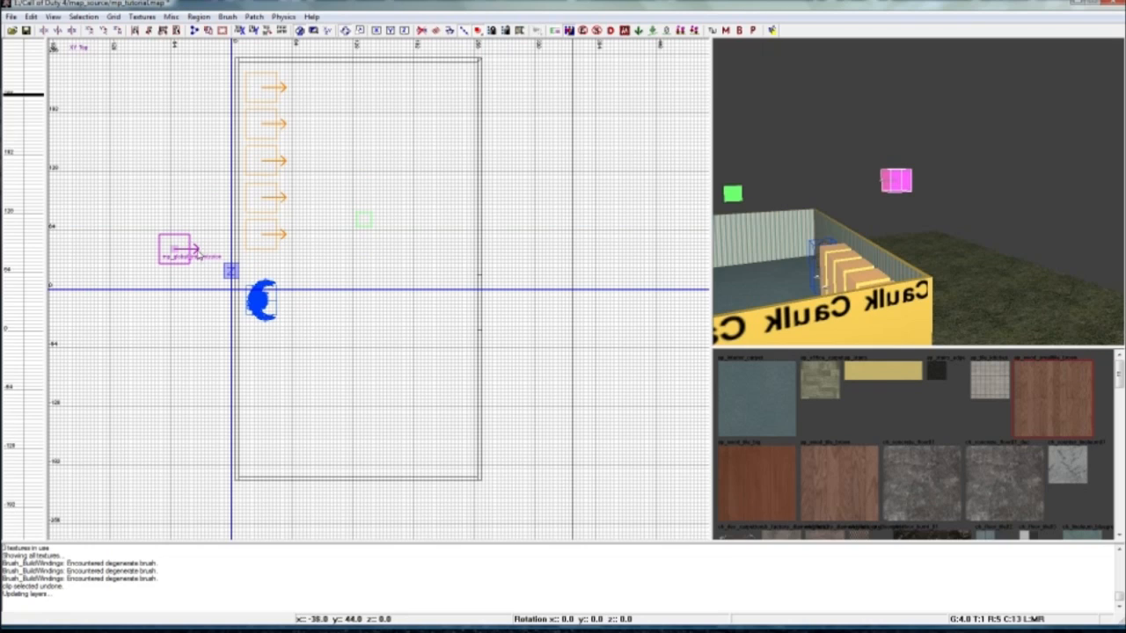
{"action": "mouse_move", "coordinate": [182, 258]}
{"action": "left_mouse_down"}
{"action": "mouse_move", "coordinate": [174, 268]}
{"action": "mouse_move", "coordinate": [199, 260]}
{"action": "left_mouse_up"}
{"action": "left_click", "coordinate": [330, 31]}
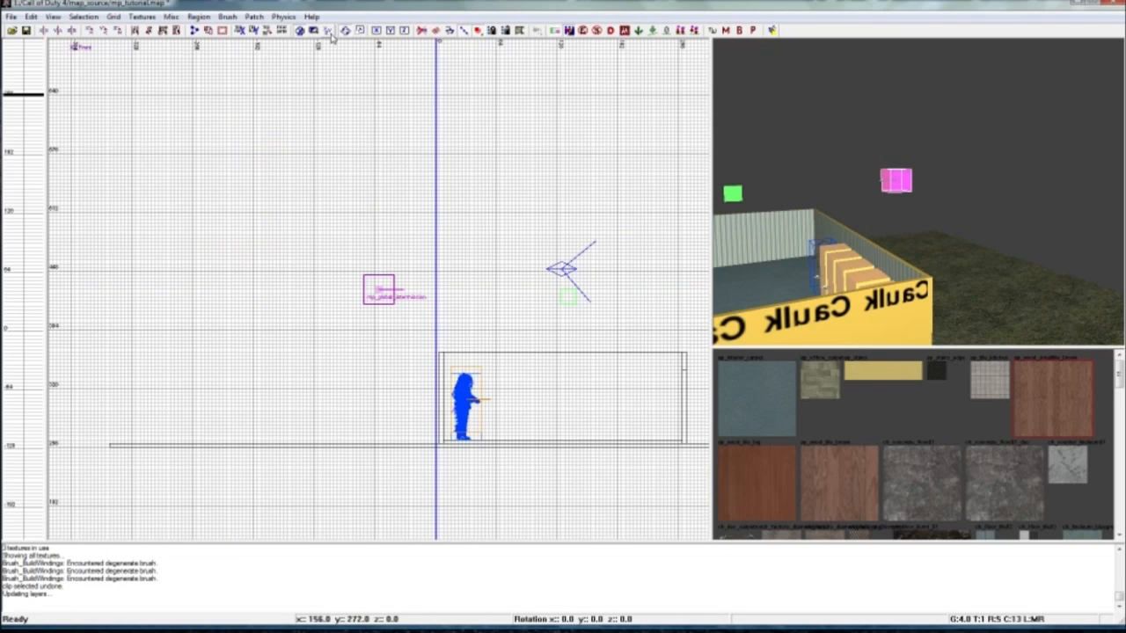
{"action": "left_click_drag", "start_coordinate": [449, 308], "coordinate": [438, 314]}
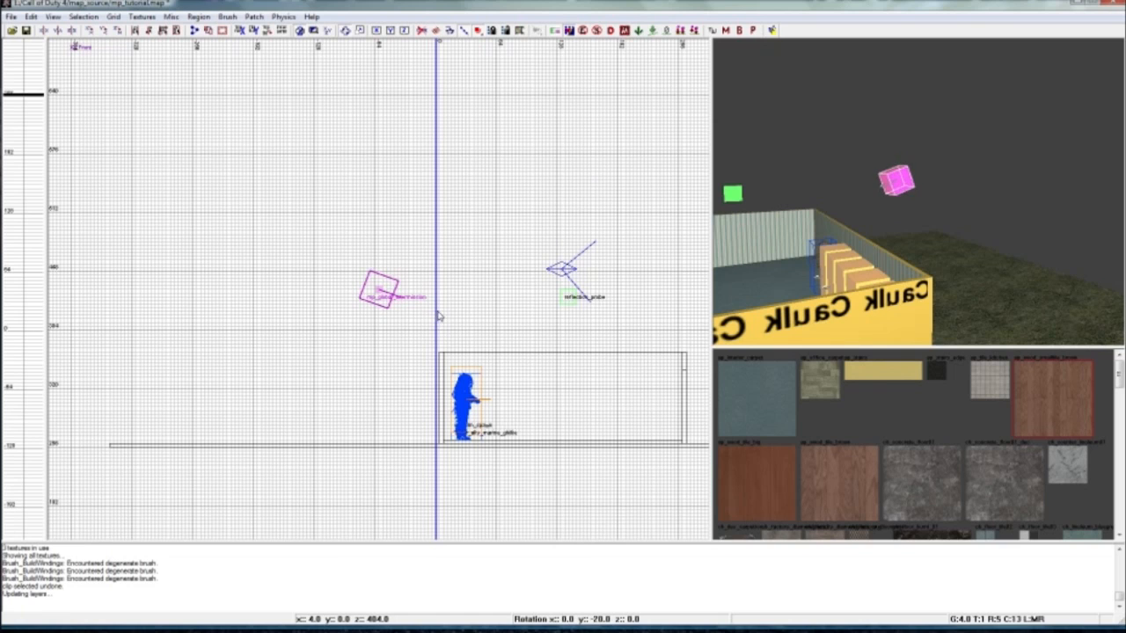
{"action": "key", "text": "Escape"}
Create a light entity inside the room and position it near the room's middle, below the wall tops
{"action": "mouse_move", "coordinate": [844, 239]}
{"action": "right_mouse_down"}
{"action": "mouse_move", "coordinate": [827, 239]}
{"action": "mouse_move", "coordinate": [853, 180]}
{"action": "mouse_move", "coordinate": [818, 181]}
{"action": "mouse_move", "coordinate": [787, 198]}
{"action": "mouse_move", "coordinate": [784, 211]}
{"action": "mouse_move", "coordinate": [831, 240]}
{"action": "mouse_move", "coordinate": [844, 218]}
{"action": "right_mouse_up"}
{"action": "right_click_drag", "start_coordinate": [540, 351], "coordinate": [541, 350]}
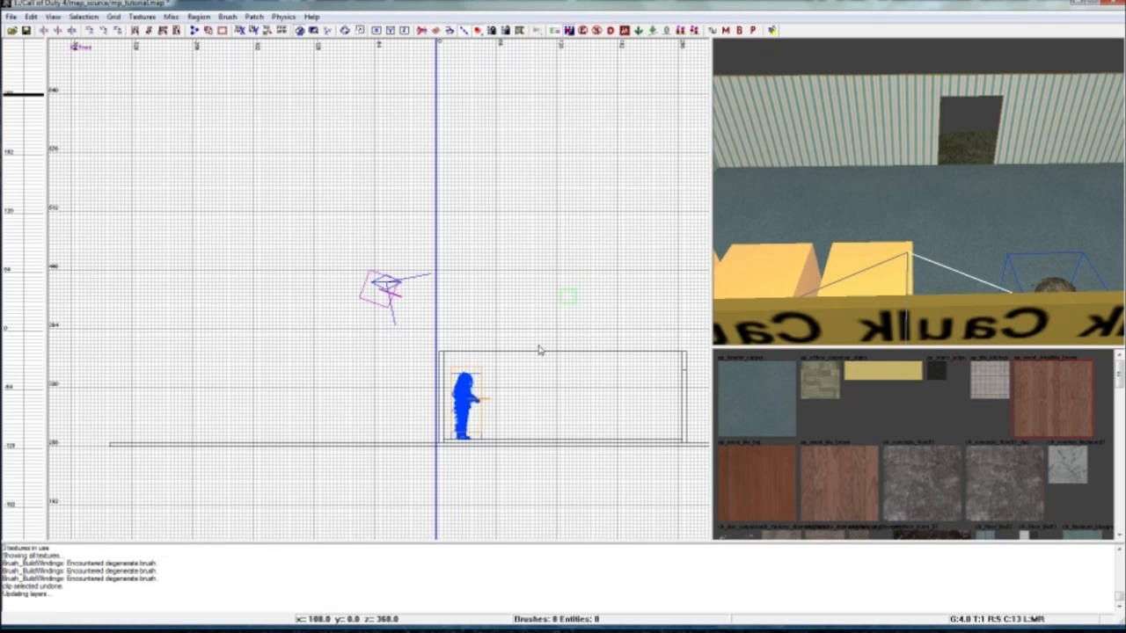
{"action": "right_click", "coordinate": [563, 383]}
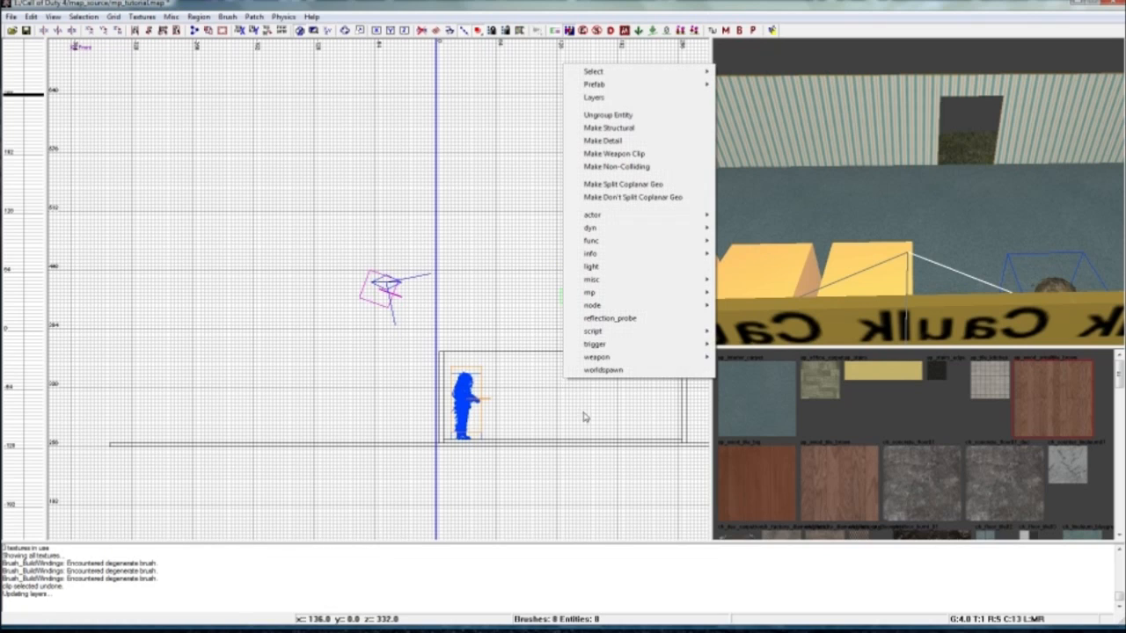
{"action": "left_click", "coordinate": [594, 269]}
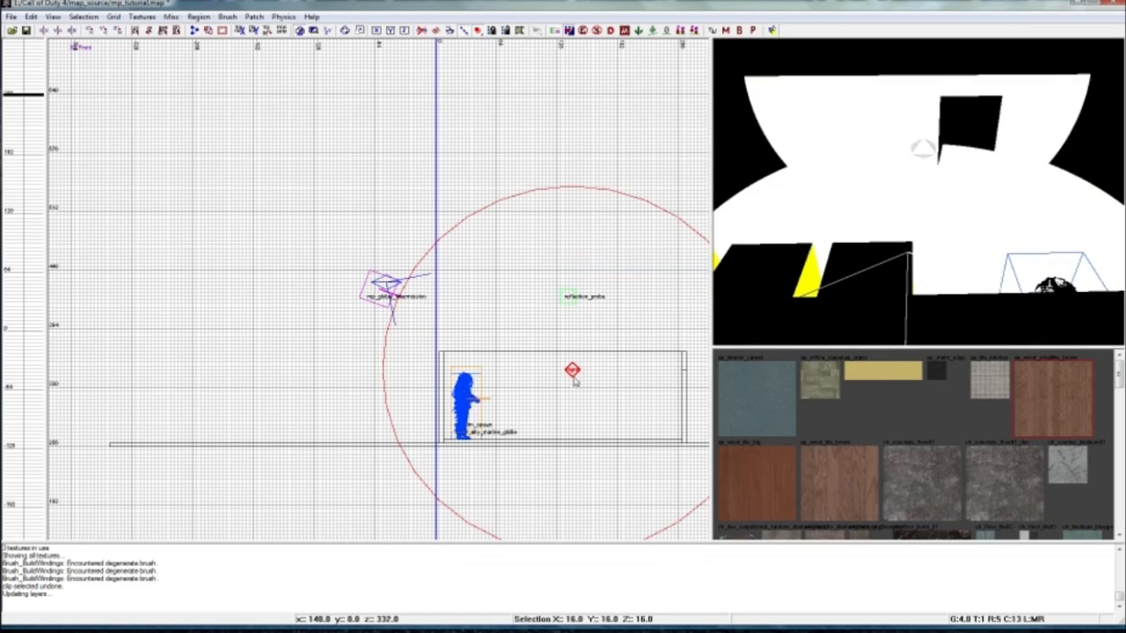
{"action": "right_click_drag", "start_coordinate": [956, 207], "coordinate": [957, 234]}
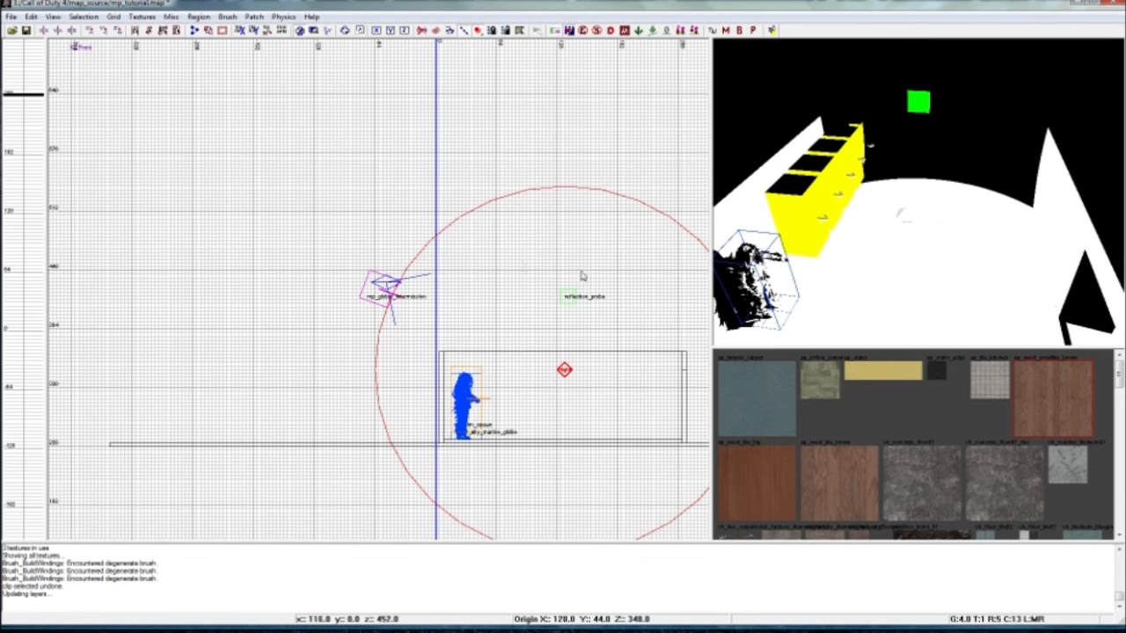
Set the light entity's radius to 300, put the entity window away and deselect the light
{"action": "key", "text": "n"}
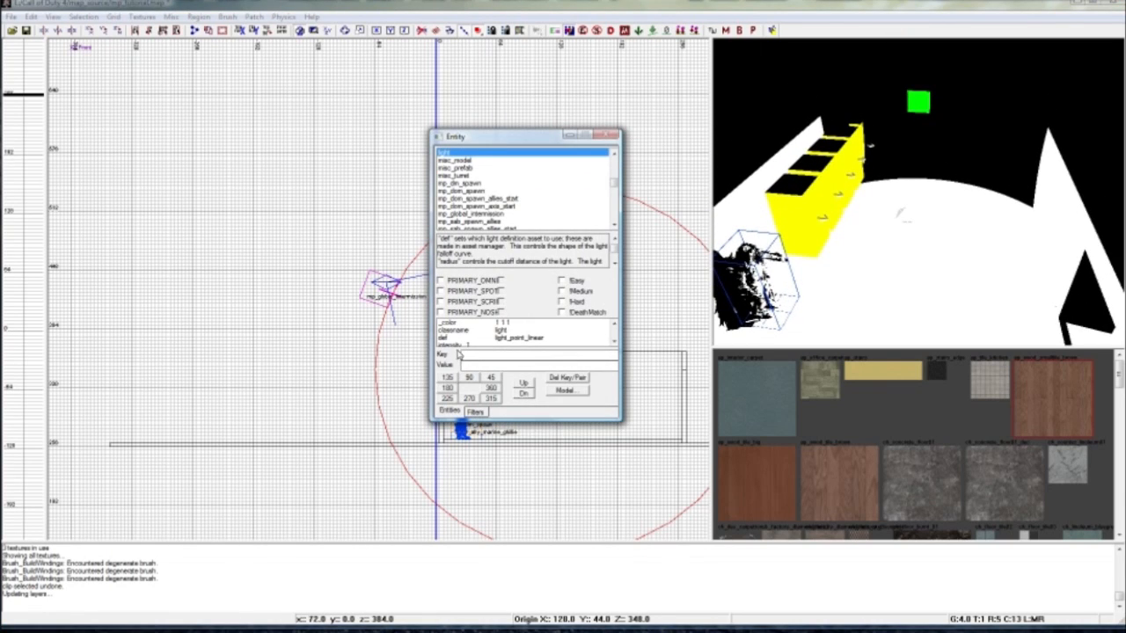
{"action": "left_click", "coordinate": [614, 343]}
{"action": "left_click", "coordinate": [614, 343]}
{"action": "left_click", "coordinate": [614, 344]}
{"action": "left_click", "coordinate": [457, 338]}
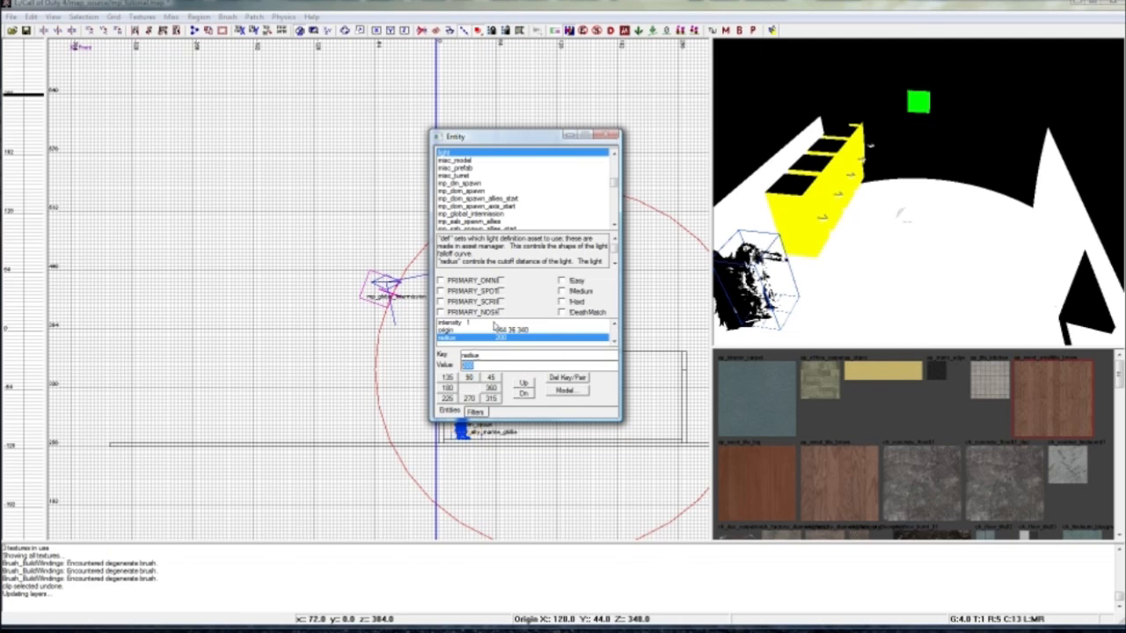
{"action": "left_click_drag", "start_coordinate": [478, 140], "coordinate": [471, 138]}
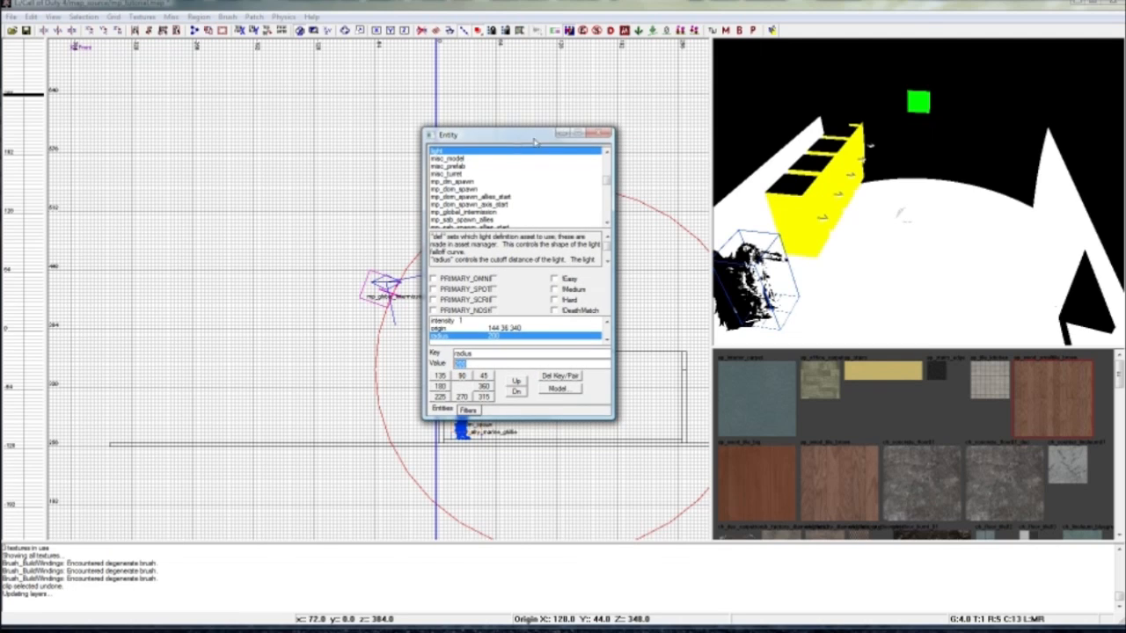
{"action": "left_click", "coordinate": [566, 134]}
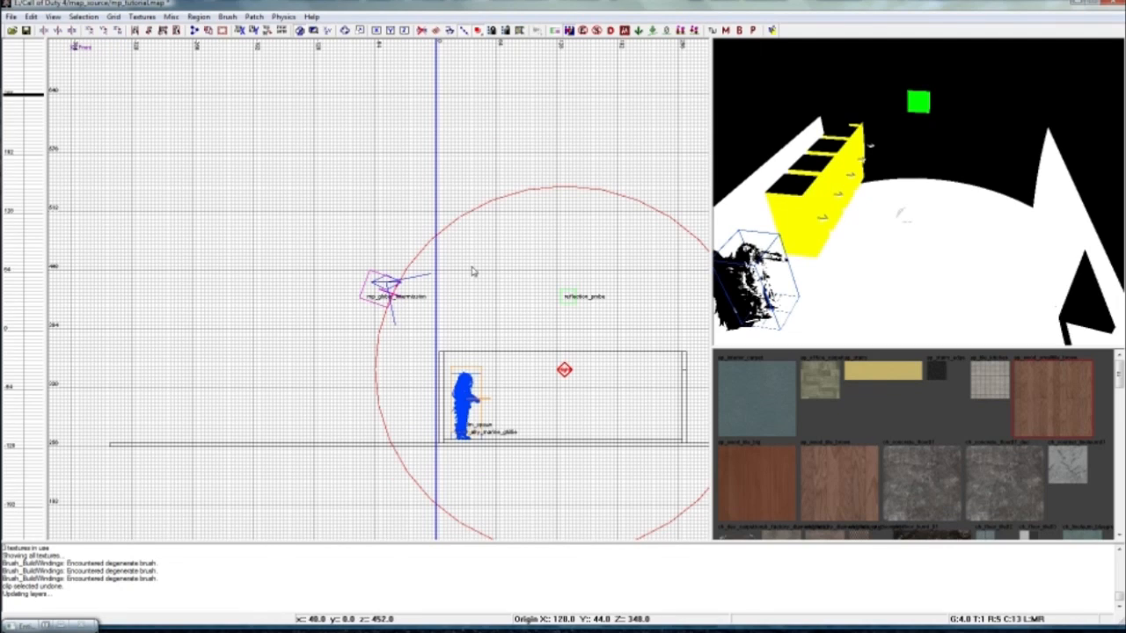
{"action": "key", "text": "n"}
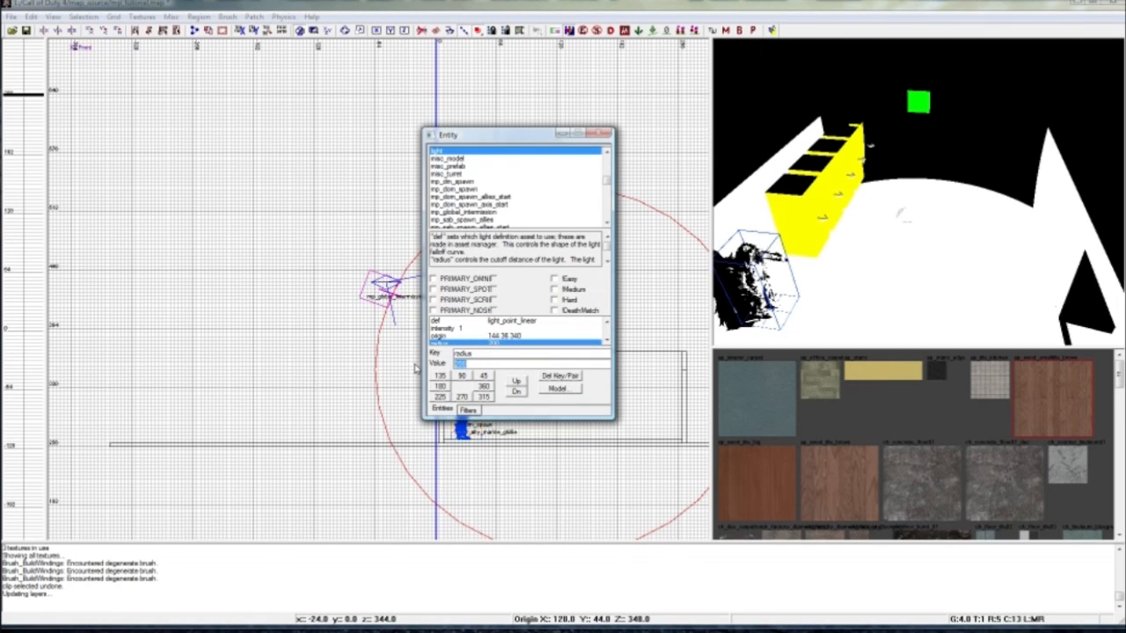
{"action": "key", "text": "Return"}
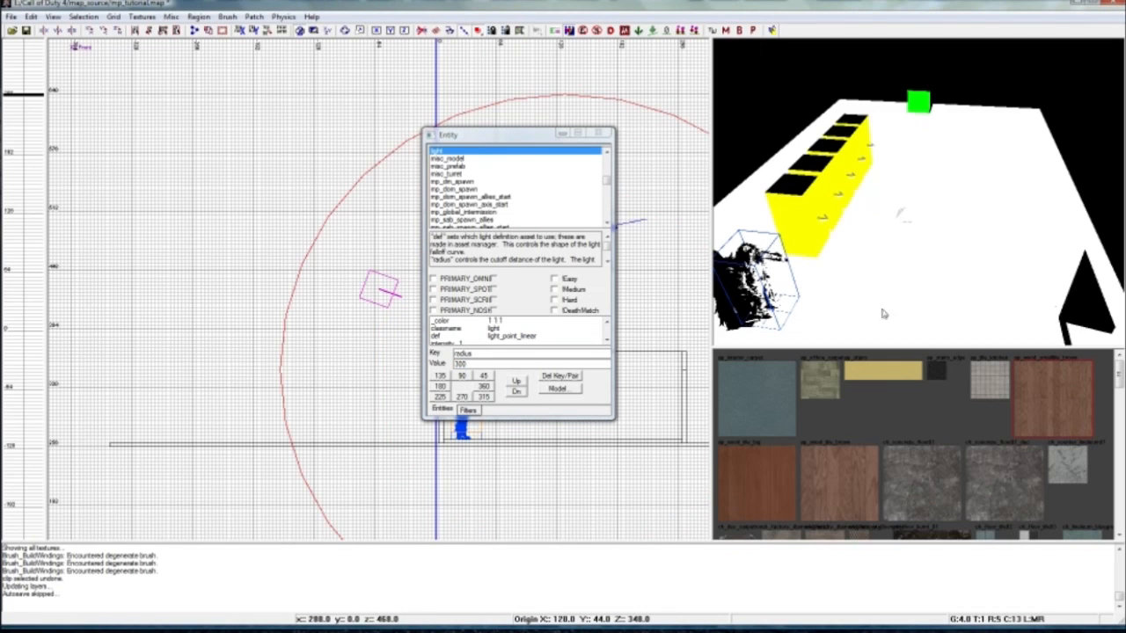
{"action": "left_click", "coordinate": [562, 135]}
{"action": "key", "text": "Escape"}
Draw a large box brush and extend it to enclose the entire room, ground and entities with space all around
{"action": "right_click_drag", "start_coordinate": [859, 167], "coordinate": [1047, 141]}
{"action": "scroll", "coordinate": [397, 215], "scroll_direction": "down", "scroll_amount": 3}
{"action": "left_click_drag", "start_coordinate": [137, 155], "coordinate": [591, 491]}
{"action": "left_click", "coordinate": [332, 33]}
{"action": "left_click_drag", "start_coordinate": [349, 226], "coordinate": [109, 239]}
{"action": "mouse_move", "coordinate": [493, 232]}
{"action": "left_mouse_down"}
{"action": "mouse_move", "coordinate": [704, 269]}
{"action": "mouse_move", "coordinate": [595, 242]}
{"action": "left_mouse_up"}
{"action": "mouse_move", "coordinate": [818, 189]}
{"action": "right_mouse_down"}
{"action": "mouse_move", "coordinate": [818, 211]}
{"action": "mouse_move", "coordinate": [778, 213]}
{"action": "mouse_move", "coordinate": [779, 203]}
{"action": "right_mouse_up"}
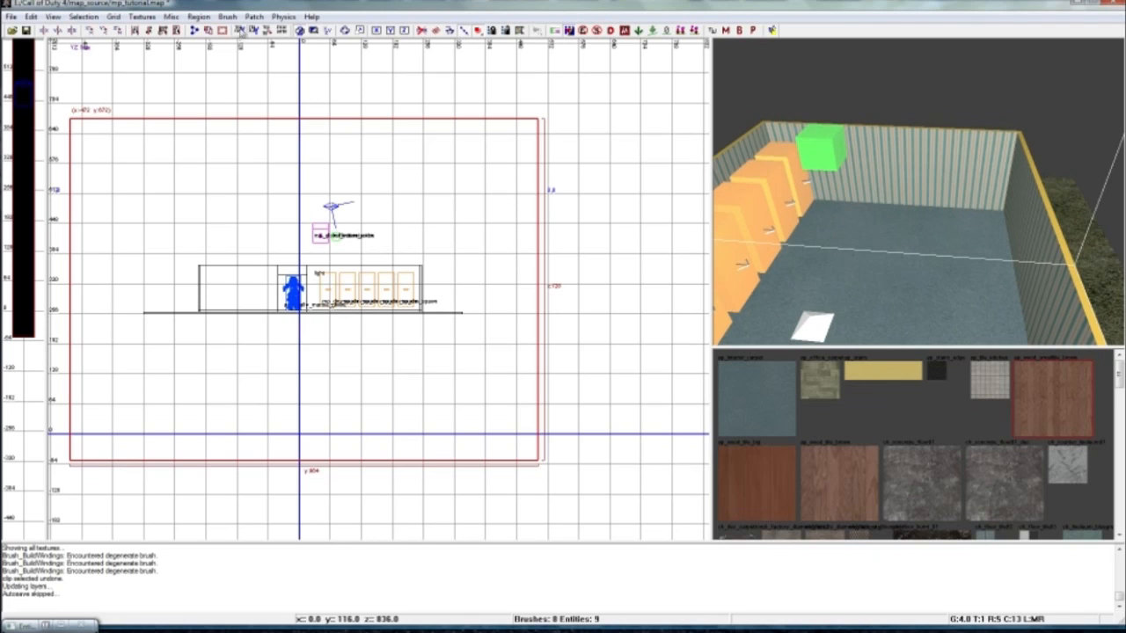
Try hollowing the enclosing box while it carries the wood texture, and undo the hollow
{"action": "left_click", "coordinate": [223, 33]}
{"action": "key", "text": "Escape"}
{"action": "mouse_move", "coordinate": [811, 182]}
{"action": "right_mouse_down"}
{"action": "mouse_move", "coordinate": [791, 176]}
{"action": "mouse_move", "coordinate": [811, 183]}
{"action": "right_mouse_up"}
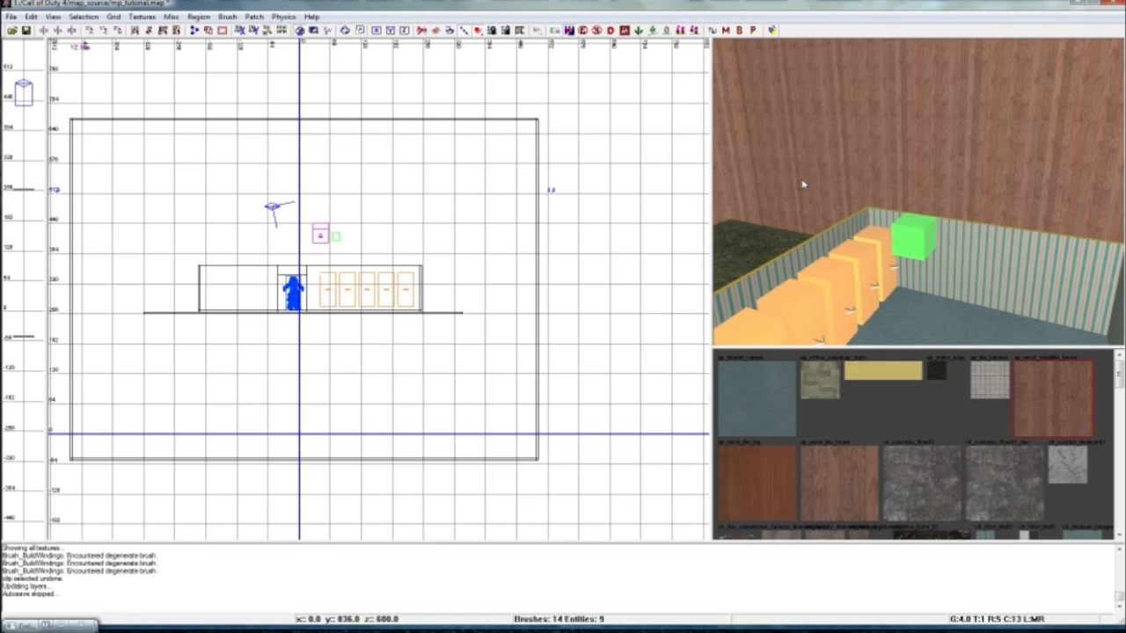
{"action": "right_click_drag", "start_coordinate": [843, 165], "coordinate": [813, 164]}
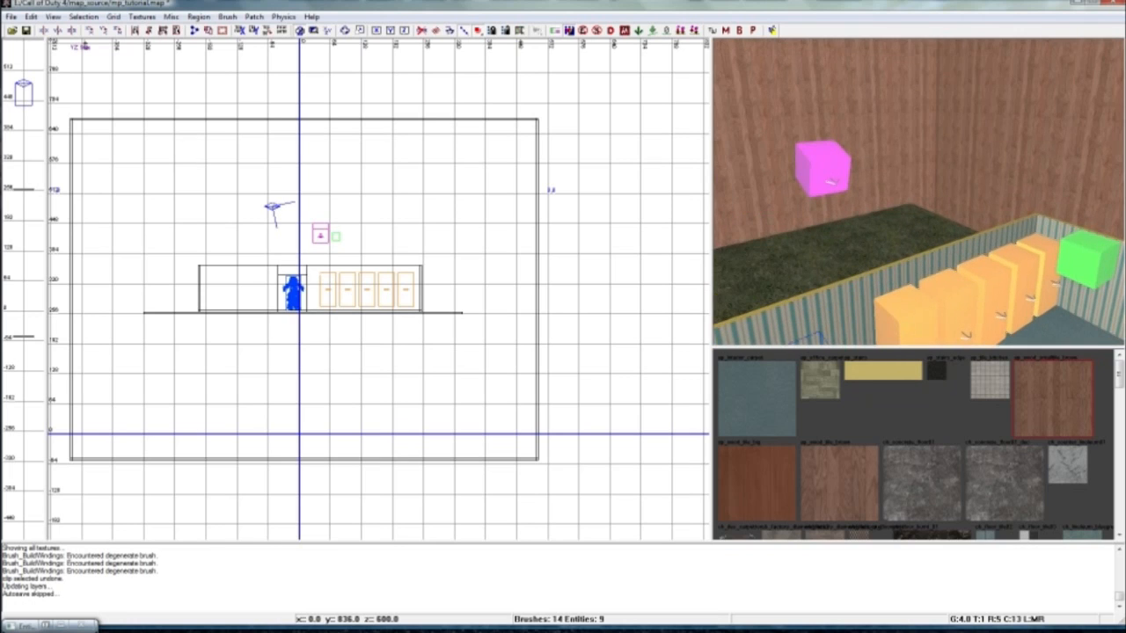
{"action": "left_click", "coordinate": [30, 16]}
{"action": "left_click", "coordinate": [44, 34]}
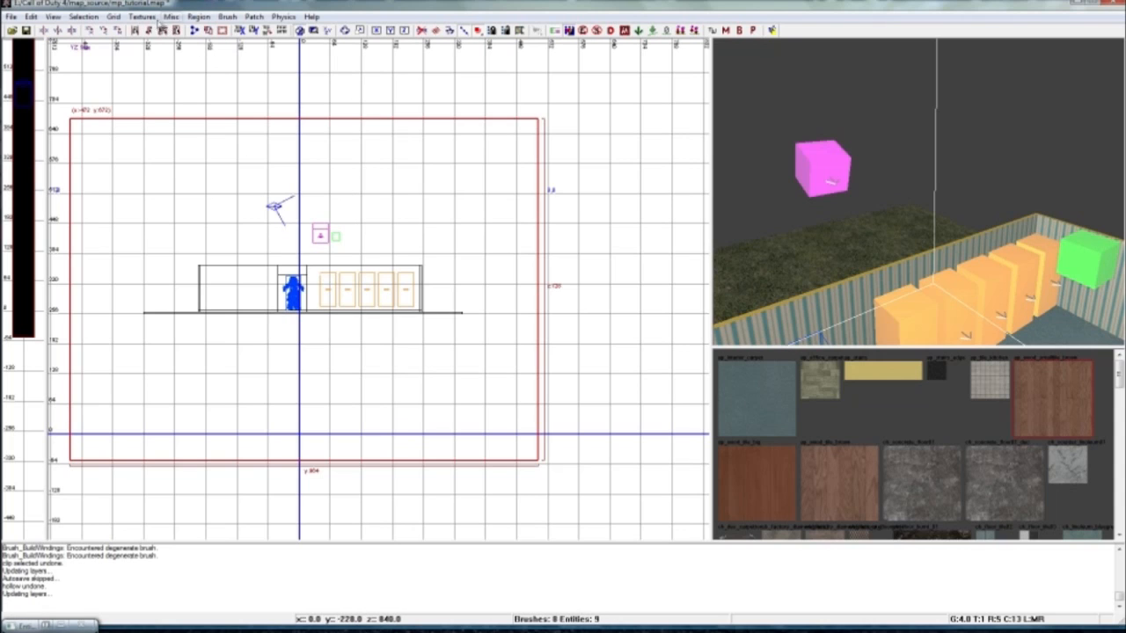
Apply the in-use caulk texture to the enclosing box, hollow it and clear the selection
{"action": "left_click", "coordinate": [142, 16]}
{"action": "left_click", "coordinate": [176, 42]}
{"action": "left_click", "coordinate": [912, 387]}
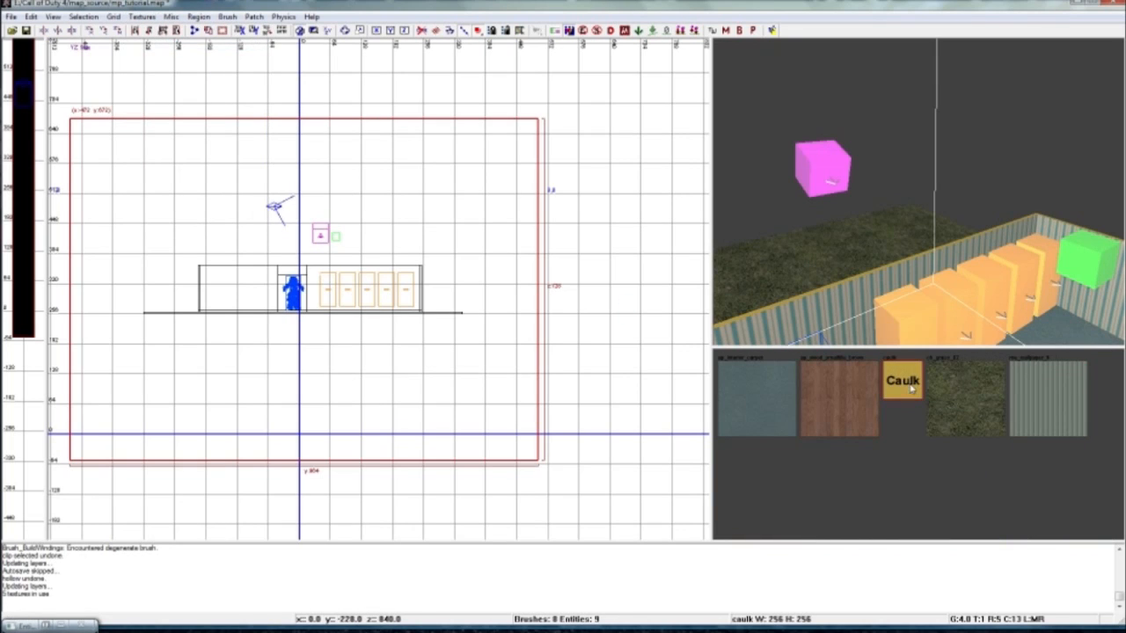
{"action": "left_click", "coordinate": [223, 33]}
{"action": "right_click_drag", "start_coordinate": [774, 248], "coordinate": [730, 248]}
{"action": "key", "text": "Escape"}
Select the inner faces of the hollowed caulk box surrounding the map
{"action": "right_click_drag", "start_coordinate": [836, 272], "coordinate": [846, 255]}
{"action": "left_click", "coordinate": [913, 325], "text": "ctrl+shift"}
{"action": "left_click", "coordinate": [884, 270], "text": "ctrl+shift"}
{"action": "left_click", "coordinate": [919, 262], "text": "ctrl+shift"}
{"action": "right_click_drag", "start_coordinate": [948, 209], "coordinate": [928, 229]}
{"action": "right_click_drag", "start_coordinate": [917, 115], "coordinate": [956, 225]}
{"action": "mouse_move", "coordinate": [919, 191]}
{"action": "right_mouse_down"}
{"action": "mouse_move", "coordinate": [884, 180]}
{"action": "mouse_move", "coordinate": [898, 145]}
{"action": "mouse_move", "coordinate": [906, 180]}
{"action": "mouse_move", "coordinate": [928, 171]}
{"action": "right_mouse_up"}
Filter the available textures by sky usage and browse through them
{"action": "left_click", "coordinate": [142, 16]}
{"action": "mouse_move", "coordinate": [212, 223]}
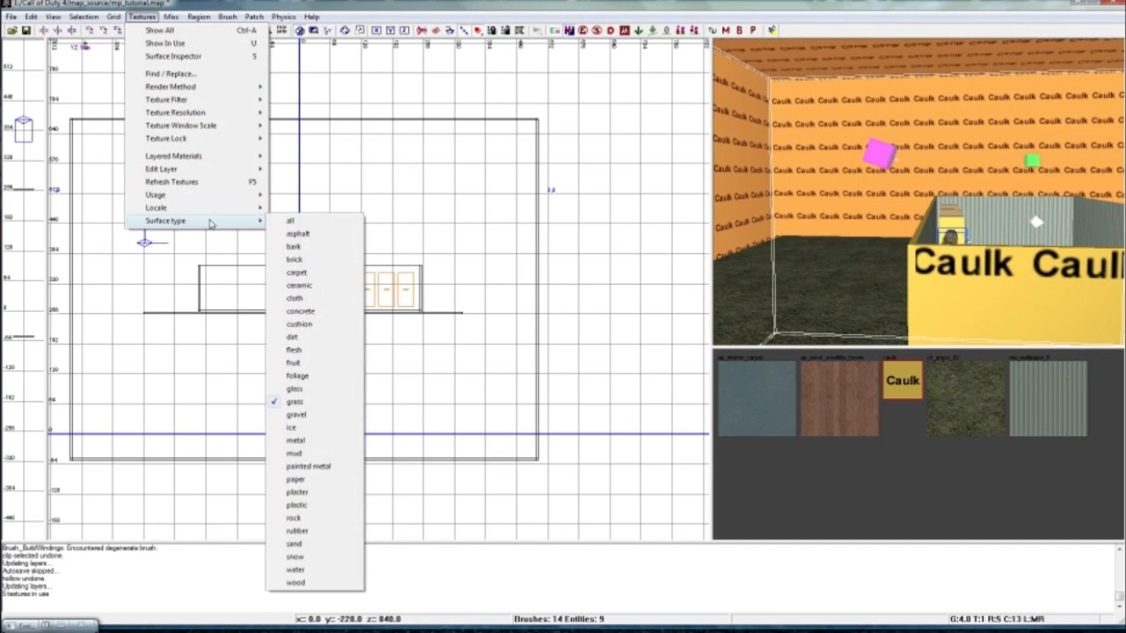
{"action": "mouse_move", "coordinate": [209, 194]}
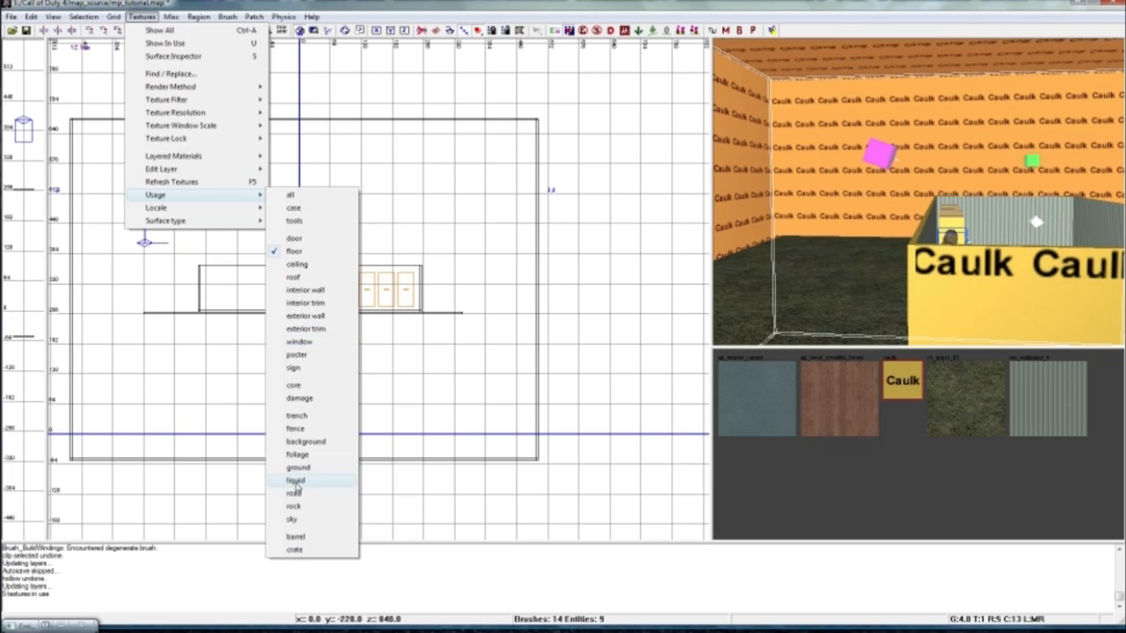
{"action": "left_click", "coordinate": [292, 520]}
{"action": "left_click_drag", "start_coordinate": [1122, 369], "coordinate": [1121, 395]}
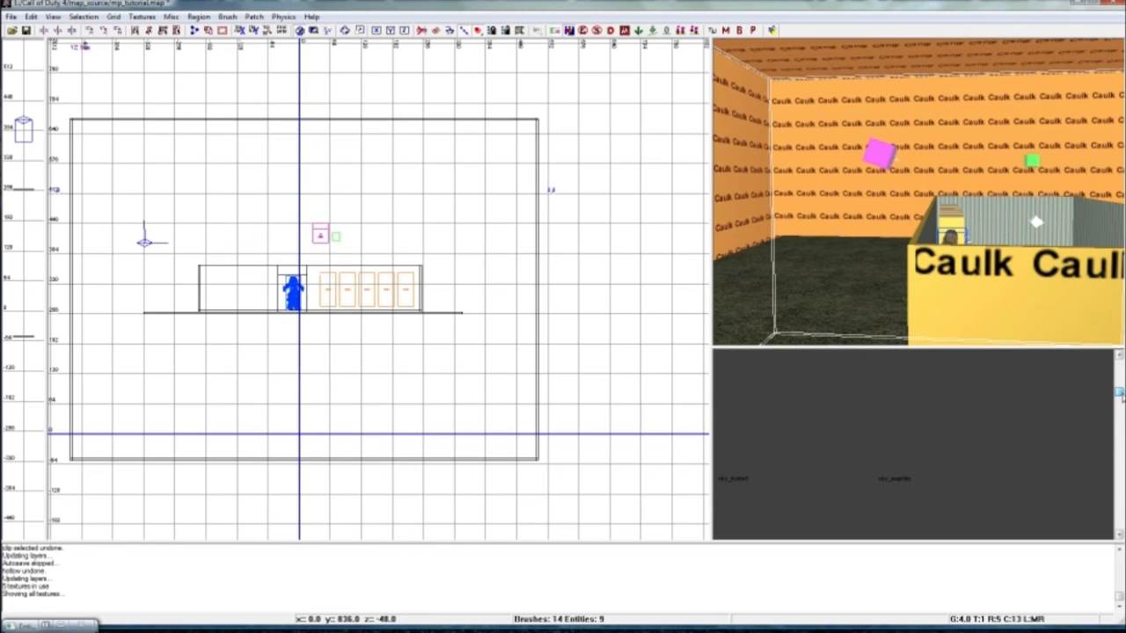
{"action": "right_click_drag", "start_coordinate": [882, 303], "coordinate": [882, 250]}
Try different skies, including sky_mp_argun, sky_mp_citystreets, sky_mp_farm, sky_mp_strike and sky_scoutsniper, on the selected inner faces
{"action": "left_click", "coordinate": [867, 434]}
{"action": "mouse_move", "coordinate": [869, 299]}
{"action": "right_mouse_down"}
{"action": "mouse_move", "coordinate": [933, 299]}
{"action": "mouse_move", "coordinate": [954, 264]}
{"action": "mouse_move", "coordinate": [1055, 272]}
{"action": "mouse_move", "coordinate": [1036, 272]}
{"action": "right_mouse_up"}
{"action": "left_click", "coordinate": [905, 432]}
{"action": "scroll", "coordinate": [907, 419], "scroll_direction": "down", "scroll_amount": 2}
{"action": "left_click", "coordinate": [898, 397]}
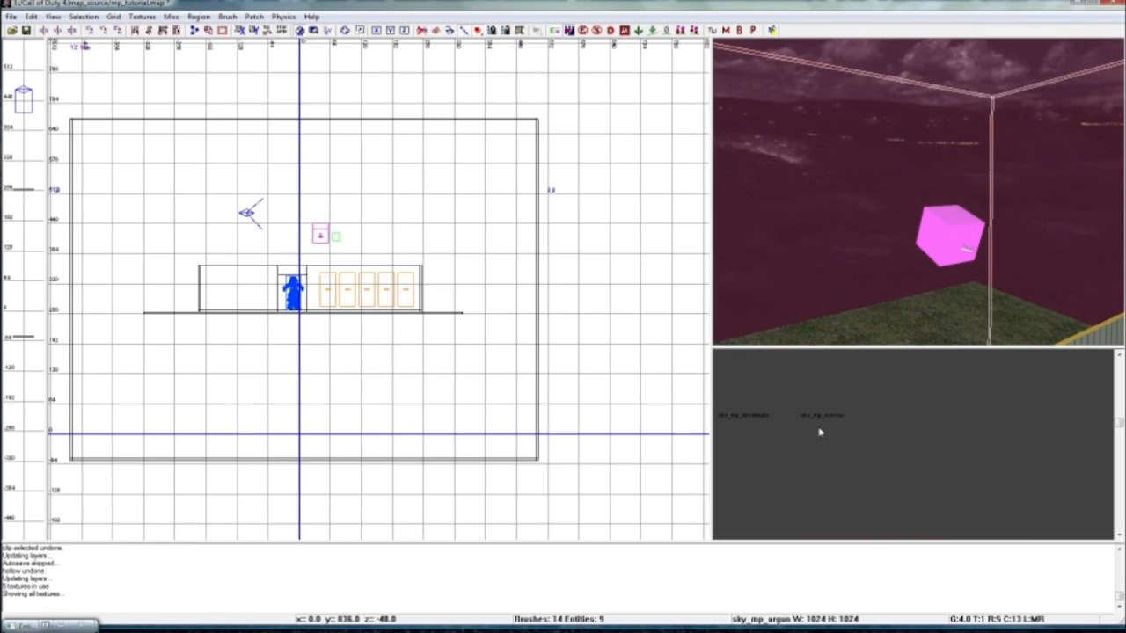
{"action": "left_click", "coordinate": [819, 432]}
{"action": "left_click", "coordinate": [769, 422]}
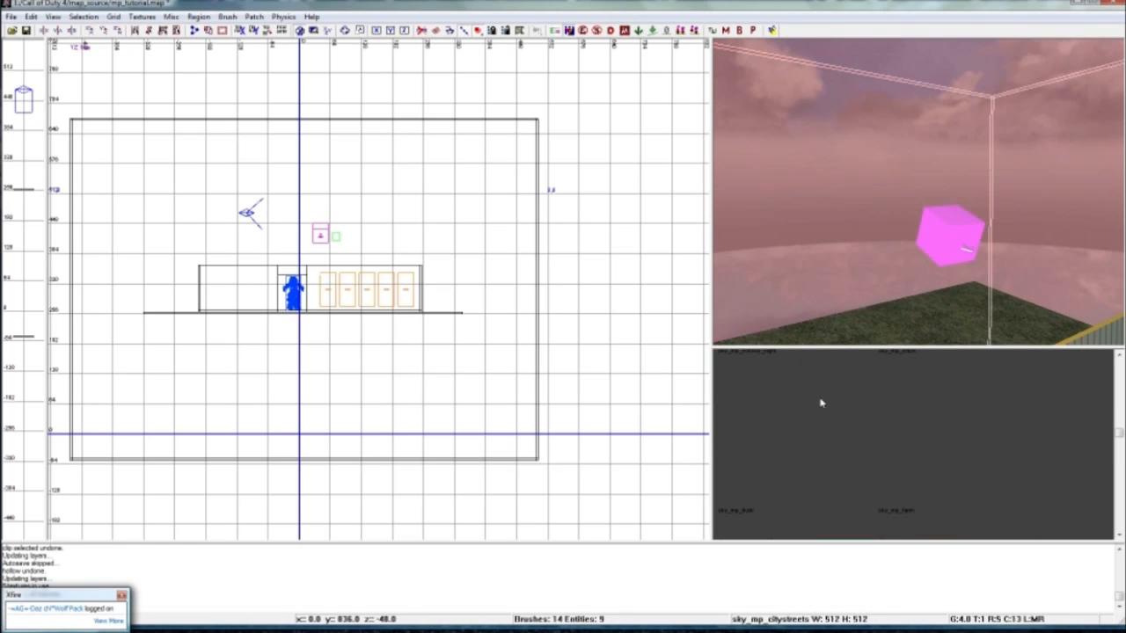
{"action": "scroll", "coordinate": [742, 511], "scroll_direction": "down", "scroll_amount": 1}
{"action": "left_click", "coordinate": [740, 521]}
{"action": "left_click", "coordinate": [921, 431]}
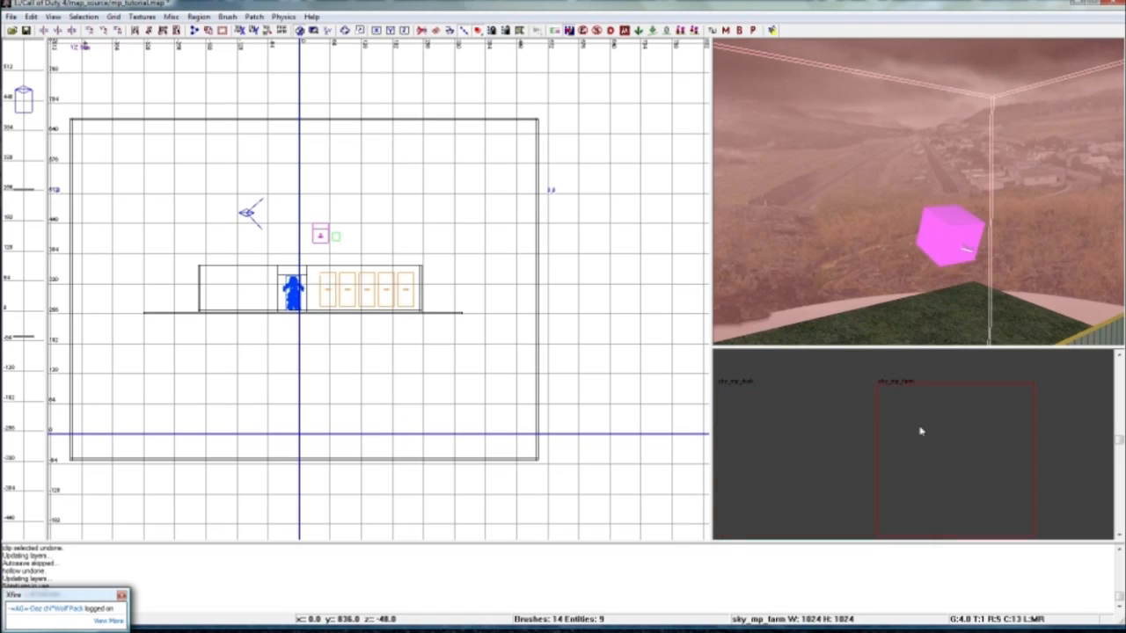
{"action": "scroll", "coordinate": [921, 431], "scroll_direction": "up", "scroll_amount": 1}
{"action": "left_click", "coordinate": [909, 431]}
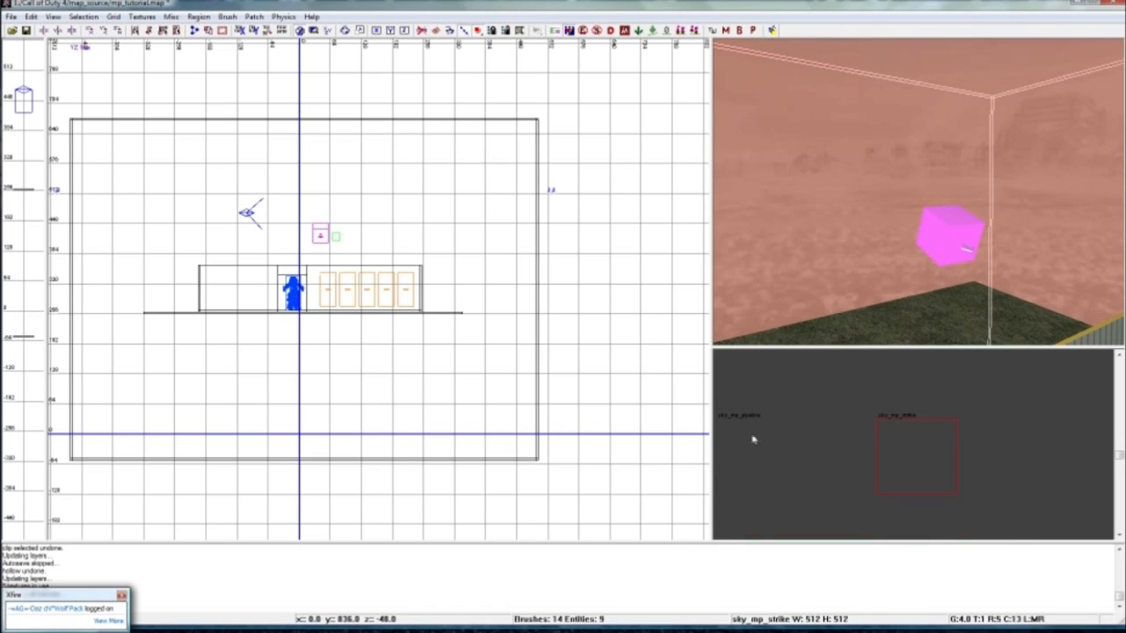
{"action": "scroll", "coordinate": [755, 440], "scroll_direction": "up", "scroll_amount": 1}
{"action": "left_click", "coordinate": [752, 437]}
{"action": "scroll", "coordinate": [752, 438], "scroll_direction": "up", "scroll_amount": 1}
{"action": "left_click", "coordinate": [929, 431]}
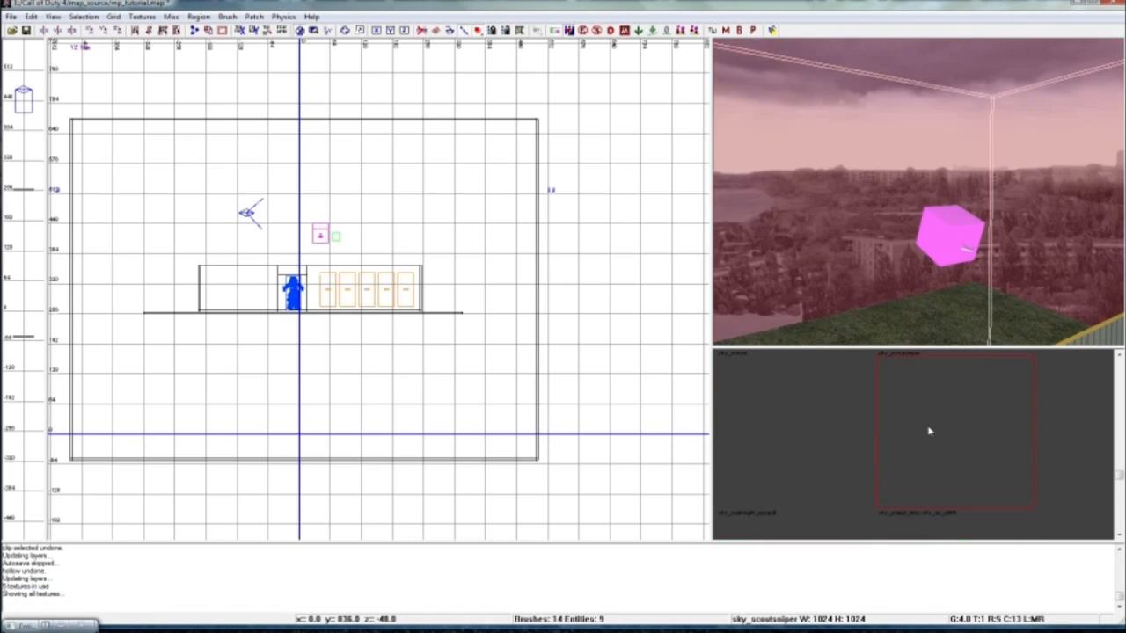
{"action": "scroll", "coordinate": [752, 417], "scroll_direction": "up", "scroll_amount": 1}
Apply sky_sp_airplane to the selected inner faces of the box and clear the selection
{"action": "left_click", "coordinate": [817, 425]}
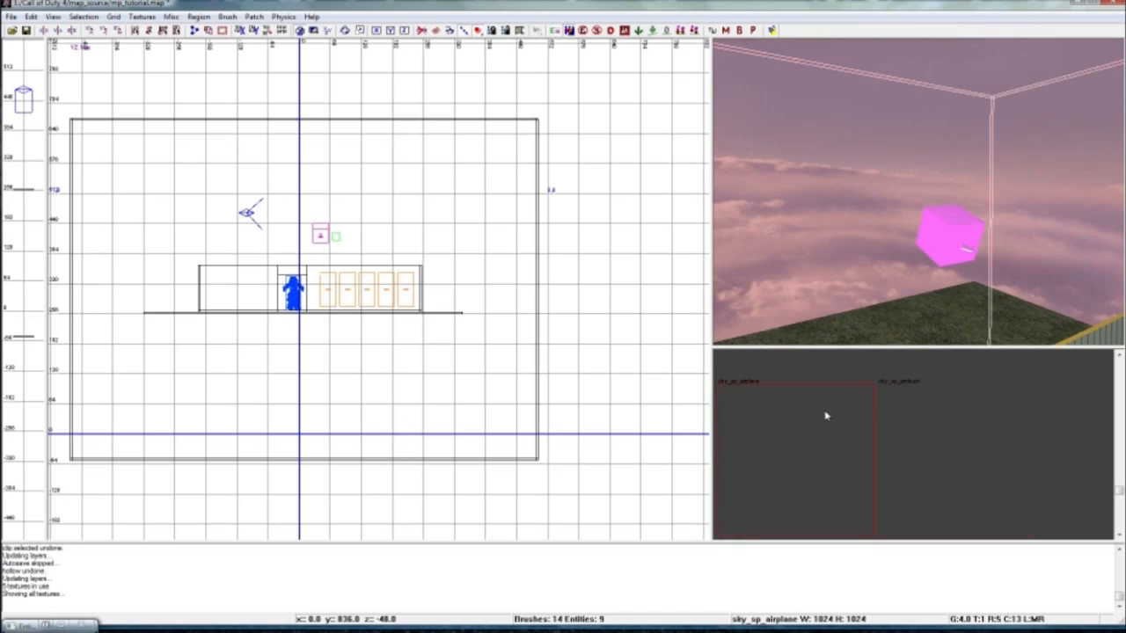
{"action": "key", "text": "Escape"}
{"action": "right_click_drag", "start_coordinate": [950, 281], "coordinate": [960, 276]}
{"action": "left_click", "coordinate": [804, 212], "text": "shift"}
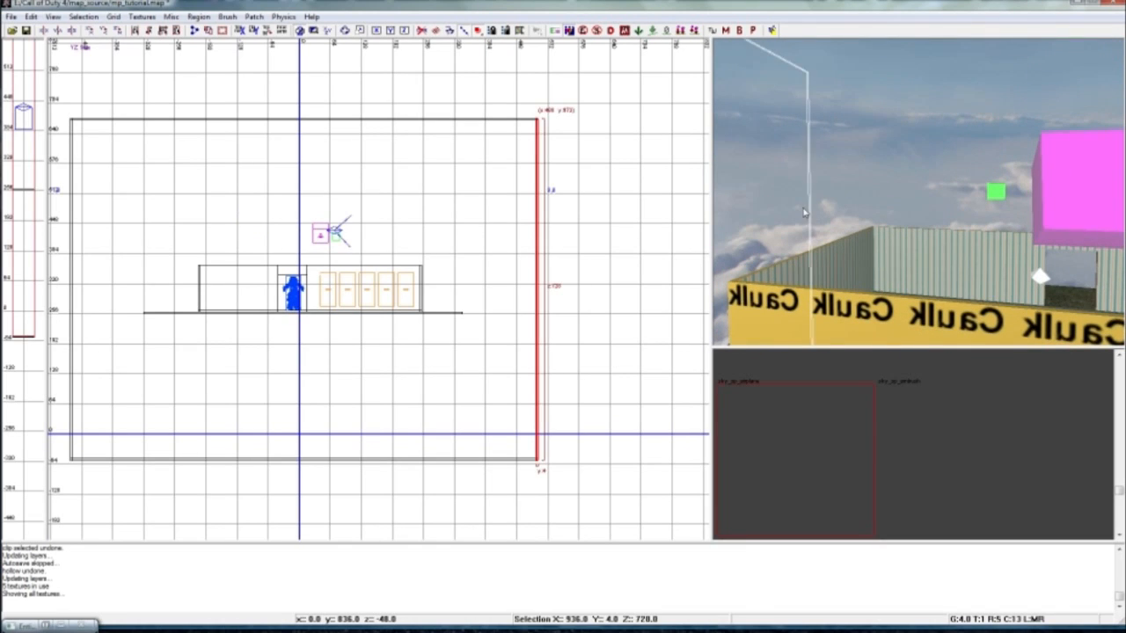
{"action": "right_click_drag", "start_coordinate": [811, 224], "coordinate": [811, 223]}
{"action": "key", "text": "Escape"}
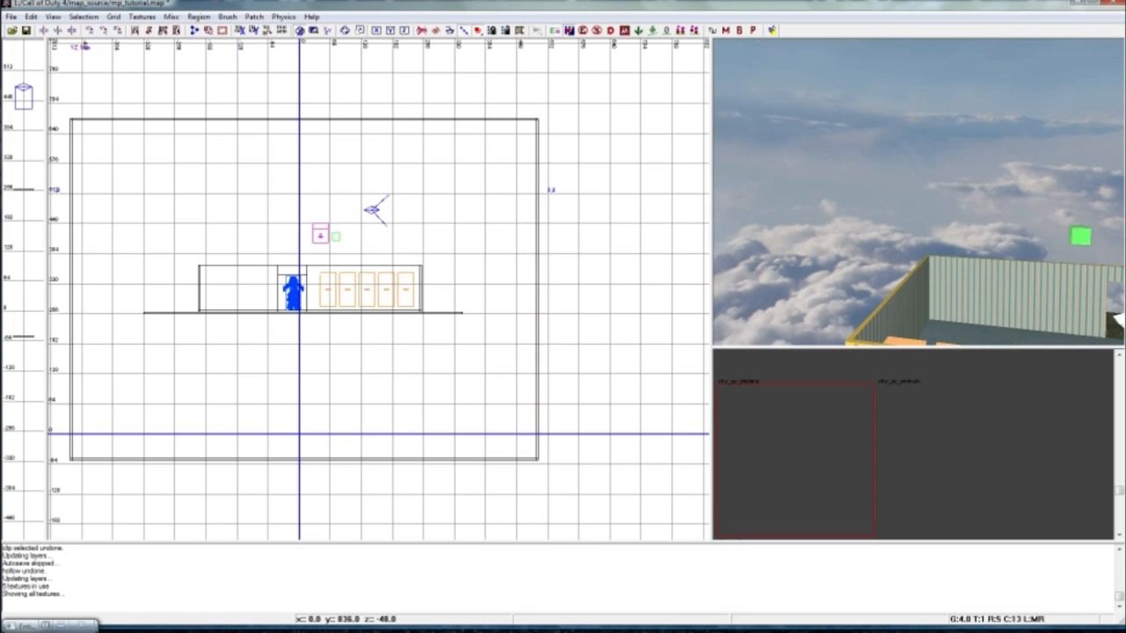
Inspect the sky box and the room's interior in the camera view, and save the map
{"action": "right_click_drag", "start_coordinate": [919, 211], "coordinate": [938, 203]}
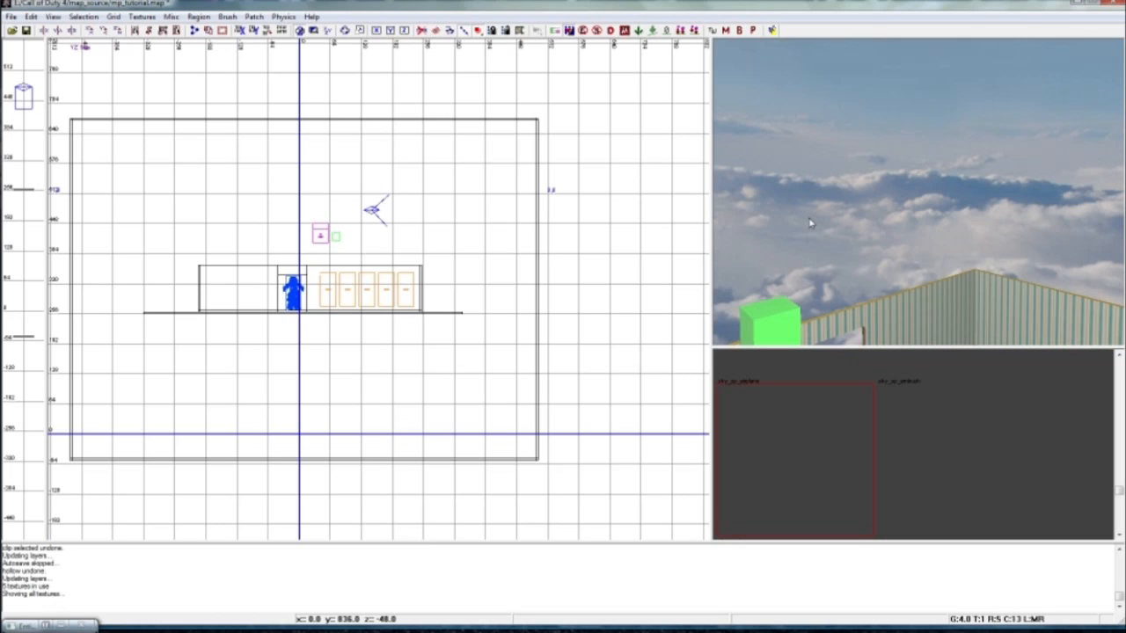
{"action": "right_click_drag", "start_coordinate": [814, 223], "coordinate": [845, 262]}
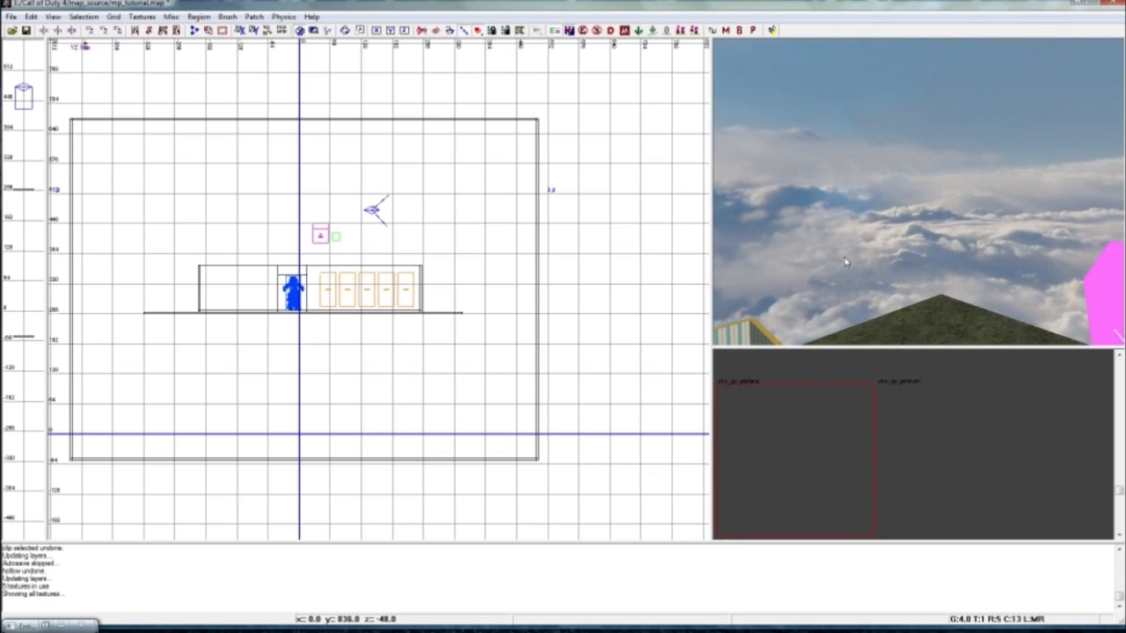
{"action": "mouse_move", "coordinate": [915, 243]}
{"action": "right_mouse_down"}
{"action": "mouse_move", "coordinate": [871, 273]}
{"action": "mouse_move", "coordinate": [832, 268]}
{"action": "mouse_move", "coordinate": [923, 241]}
{"action": "right_mouse_up"}
{"action": "right_click_drag", "start_coordinate": [919, 192], "coordinate": [1034, 160]}
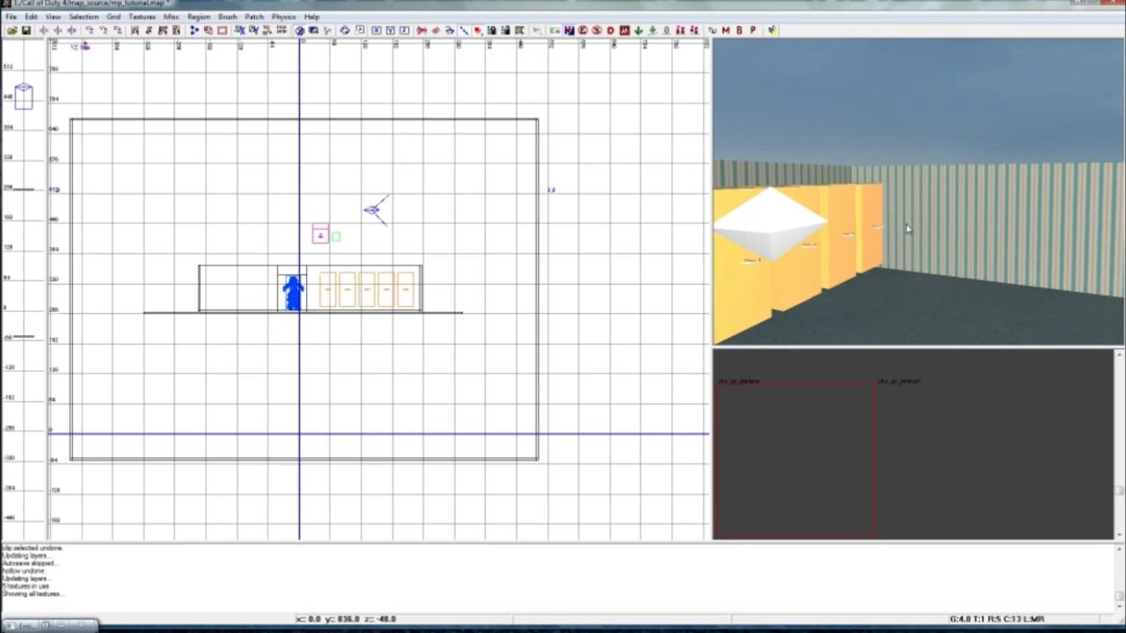
{"action": "right_click_drag", "start_coordinate": [908, 229], "coordinate": [897, 136]}
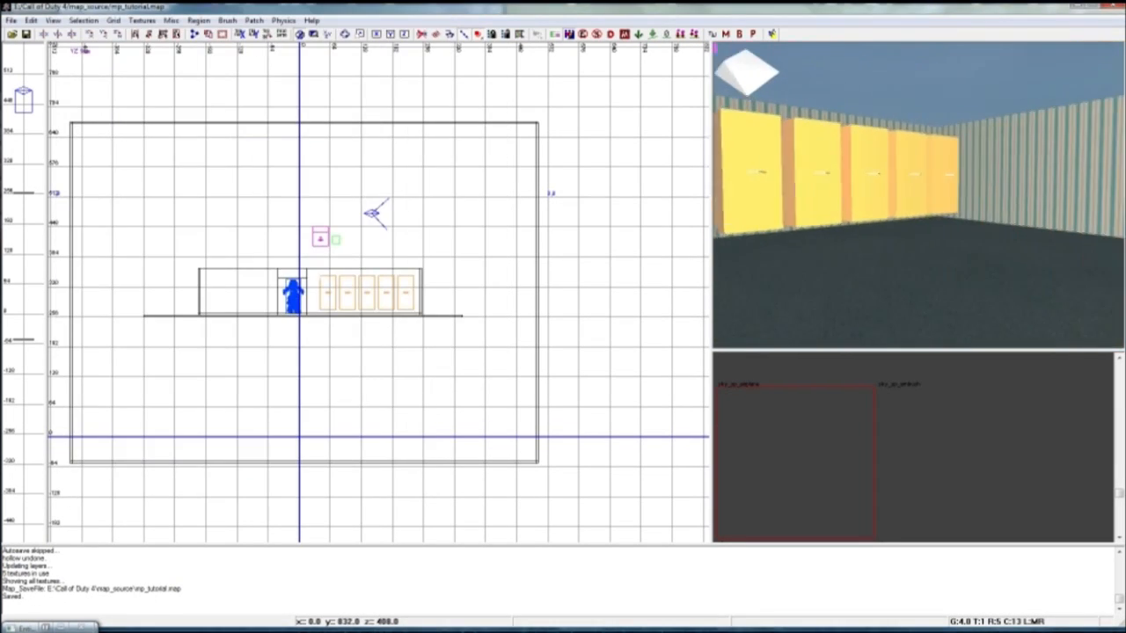
{"action": "right_click_drag", "start_coordinate": [774, 176], "coordinate": [686, 169]}
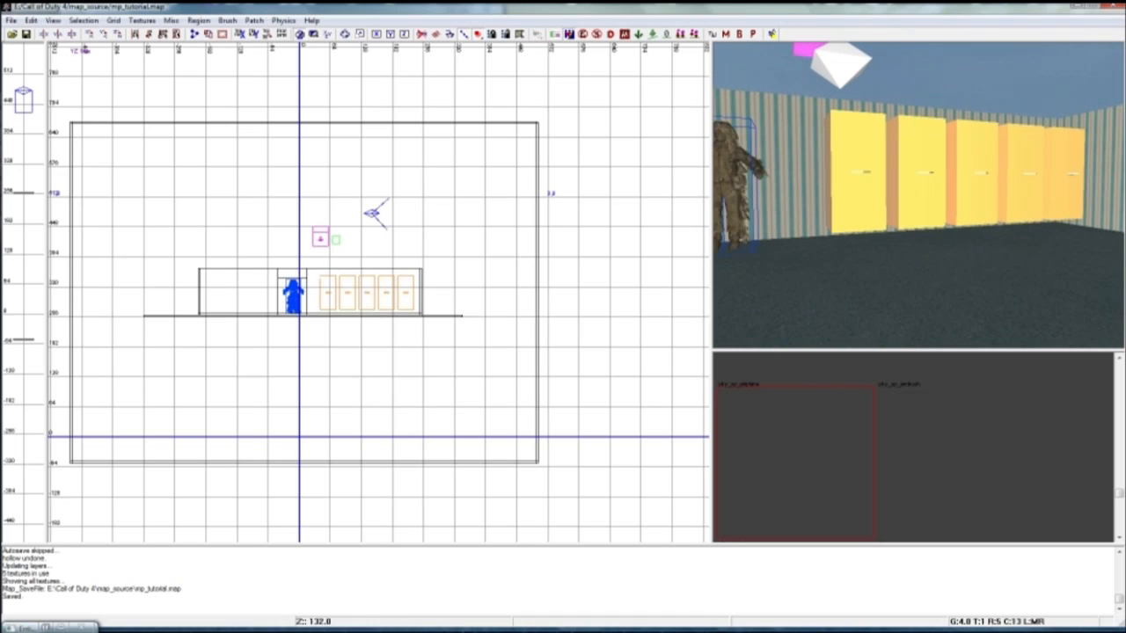
Switch to CoD4 Compile Tools and examine the BSP and light compile options for mp_tutorial and mp_yea
{"action": "key", "text": "alt+Tab"}
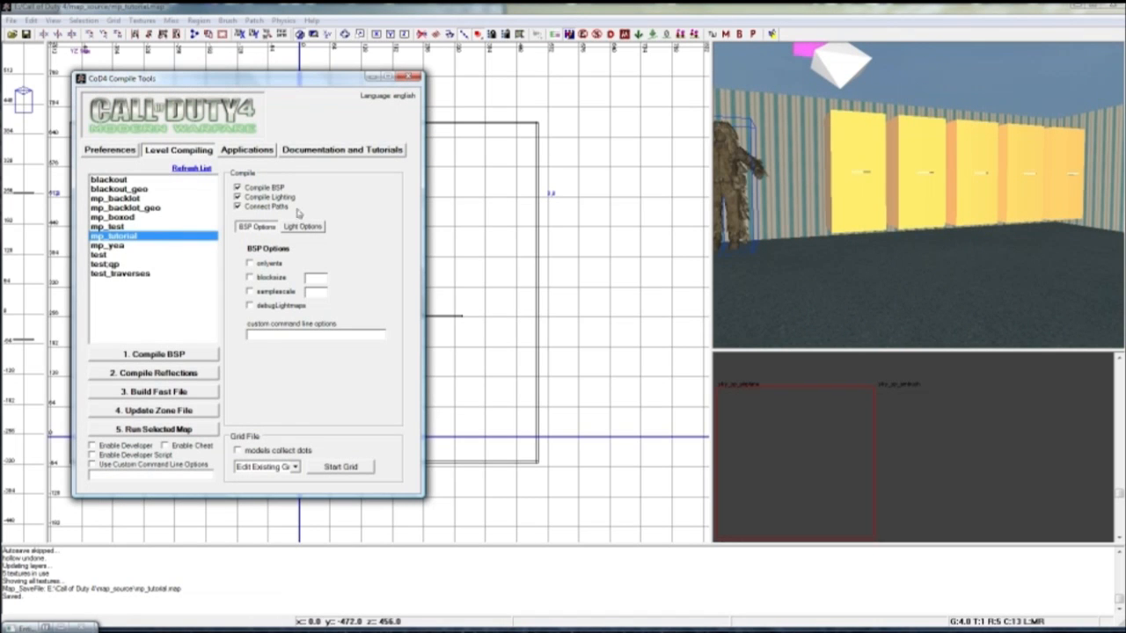
{"action": "left_click", "coordinate": [1075, 7]}
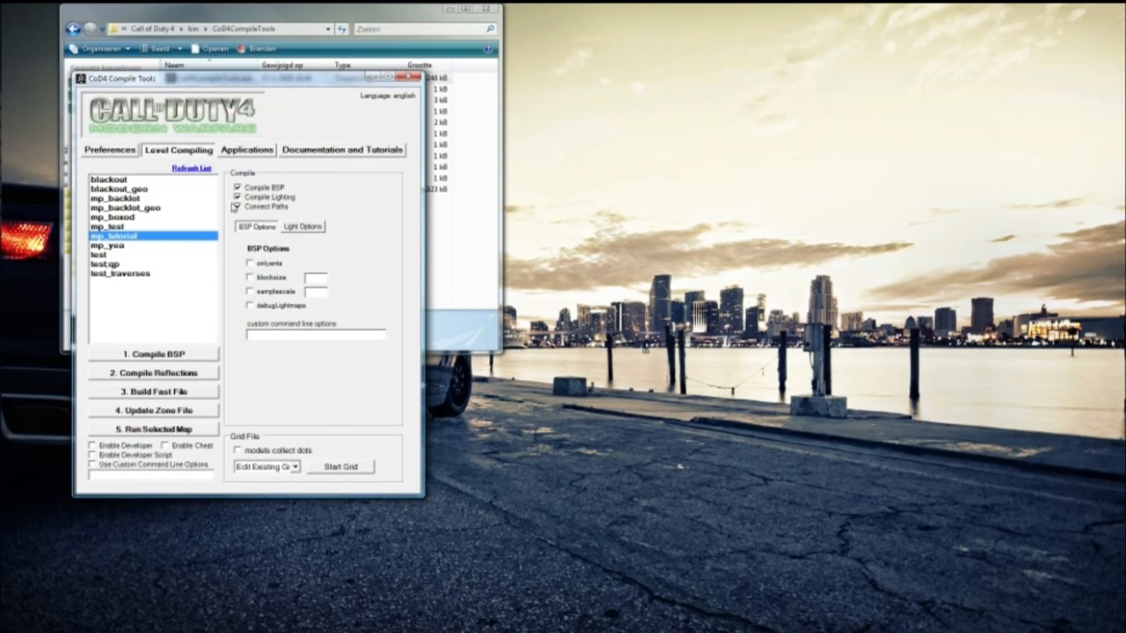
{"action": "left_click", "coordinate": [303, 228]}
{"action": "left_click", "coordinate": [256, 228]}
{"action": "left_click", "coordinate": [302, 228]}
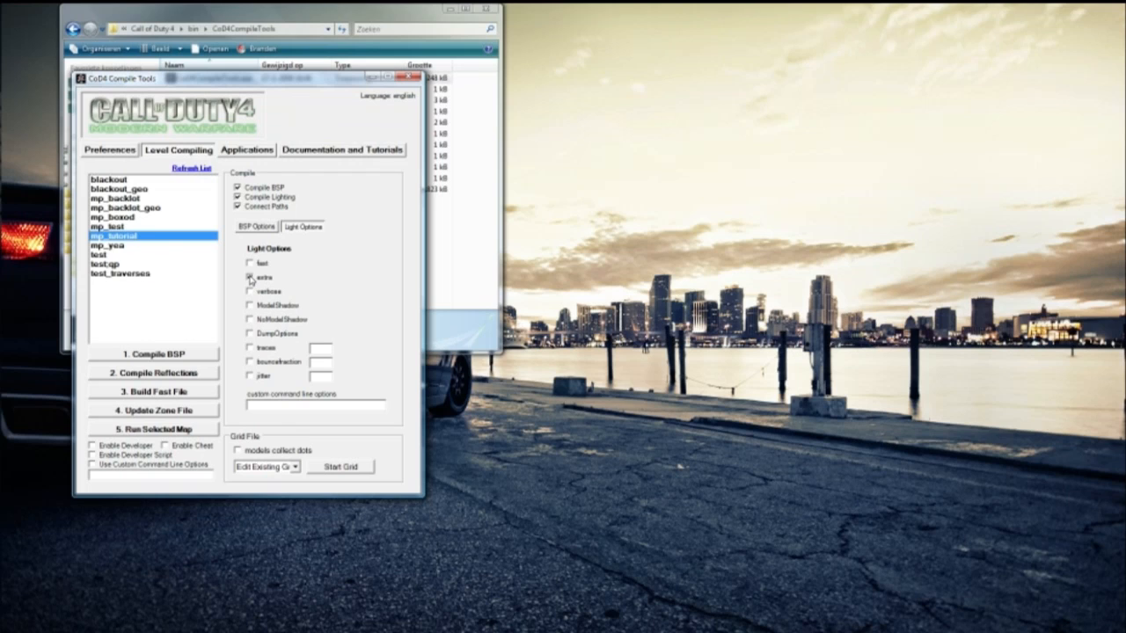
{"action": "left_click_drag", "start_coordinate": [253, 82], "coordinate": [683, 11]}
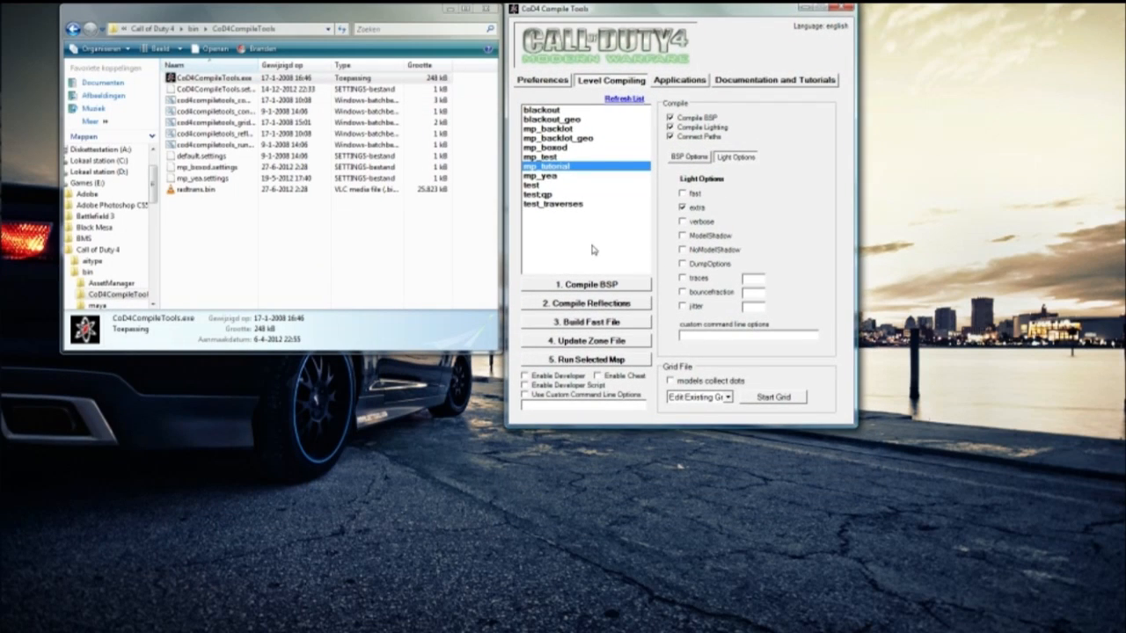
{"action": "left_click", "coordinate": [559, 176]}
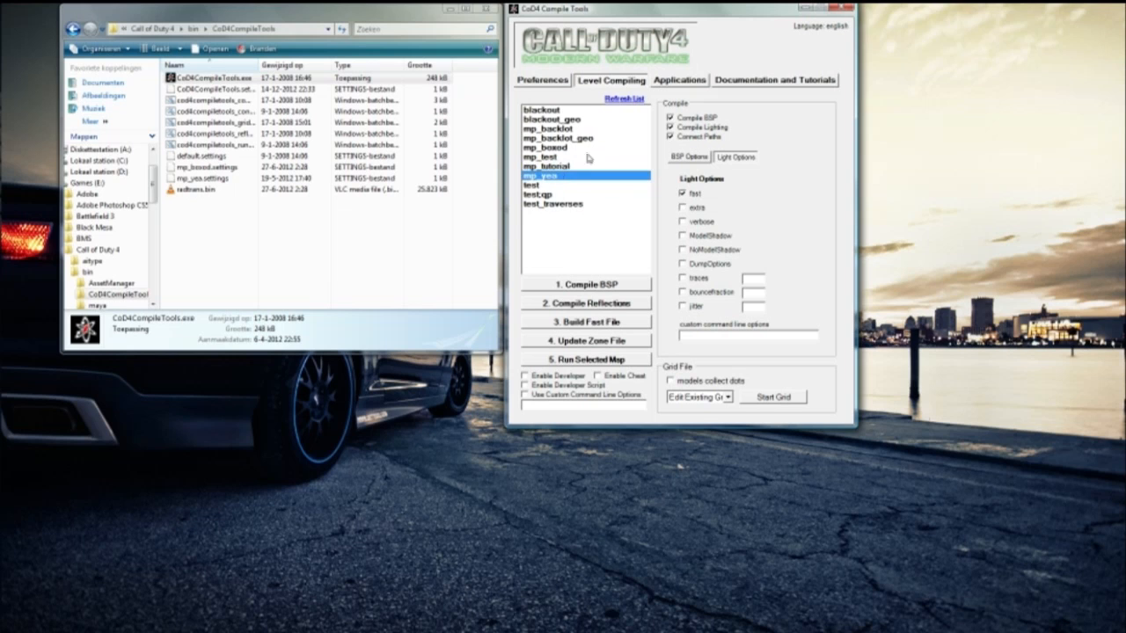
Close CoD4 Compile Tools, relaunch it from the CoD4CompileTools folder inside bin, and show the light options
{"action": "left_click", "coordinate": [846, 9]}
{"action": "key", "text": "BackSpace"}
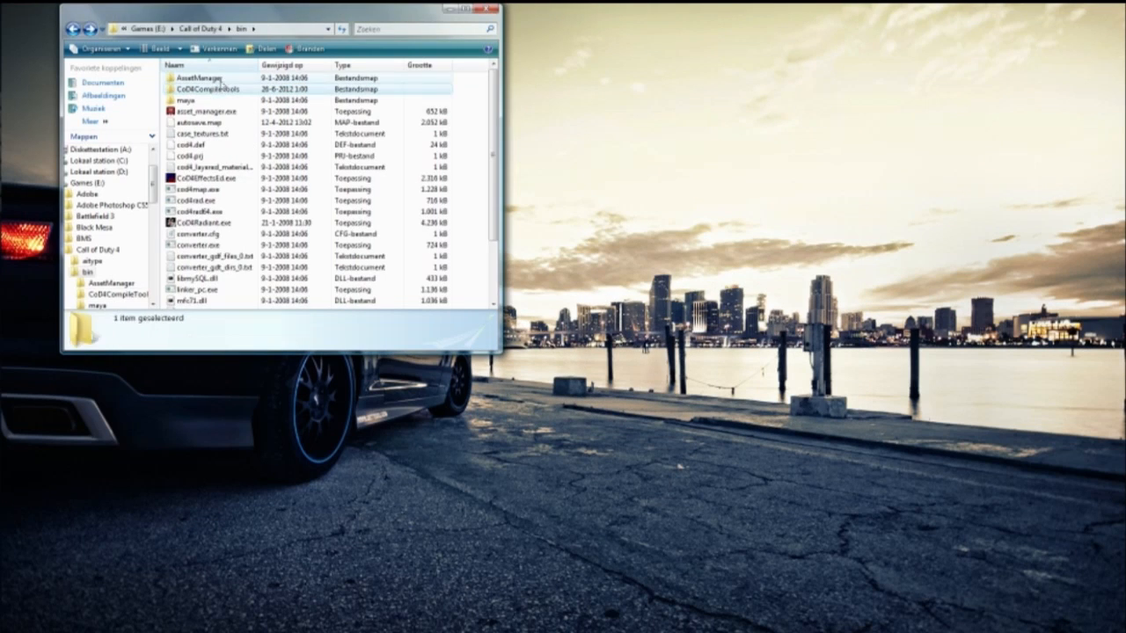
{"action": "double_click", "coordinate": [212, 89]}
{"action": "double_click", "coordinate": [211, 77]}
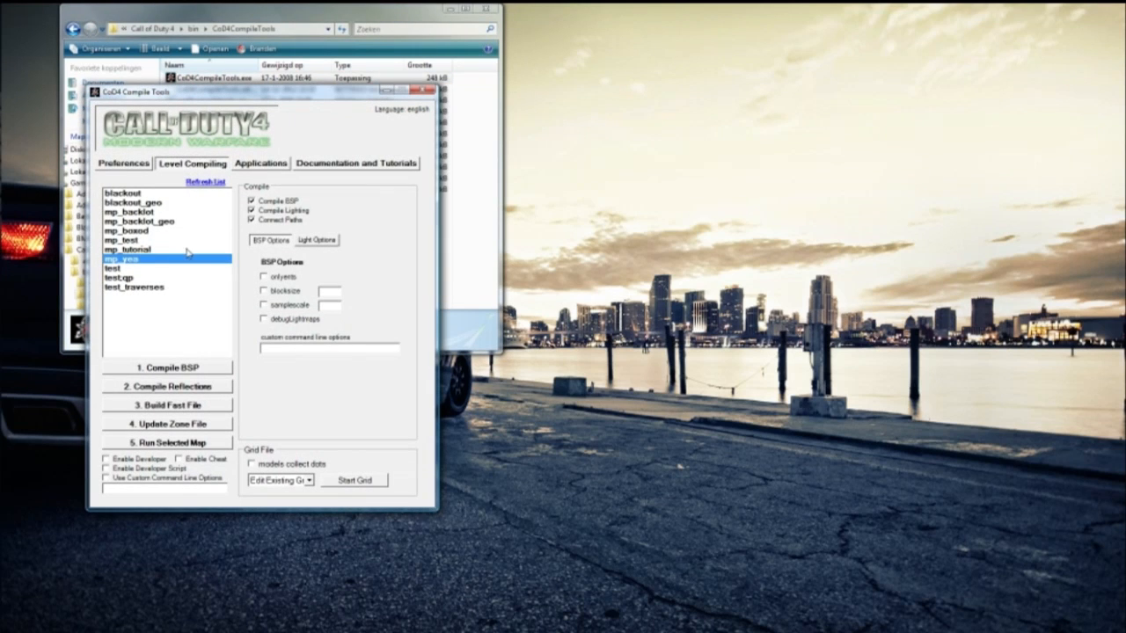
{"action": "left_click", "coordinate": [312, 244]}
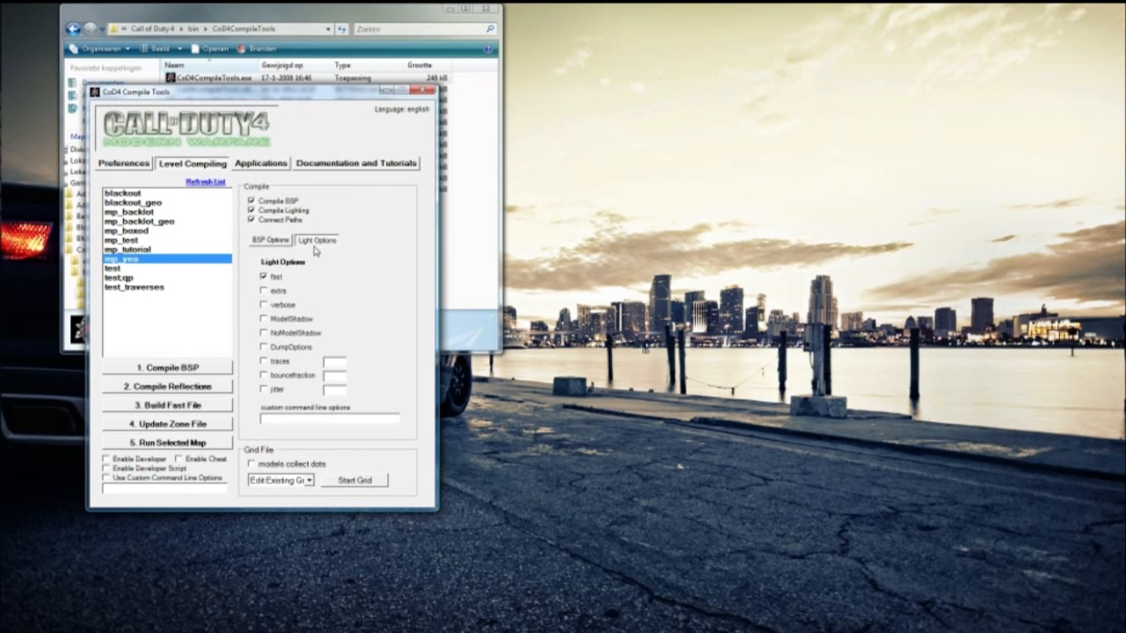
Replace the fast light option with extra and choose mp_tutorial as the map to compile
{"action": "left_click", "coordinate": [263, 290]}
{"action": "left_click", "coordinate": [264, 290]}
{"action": "left_click", "coordinate": [132, 250]}
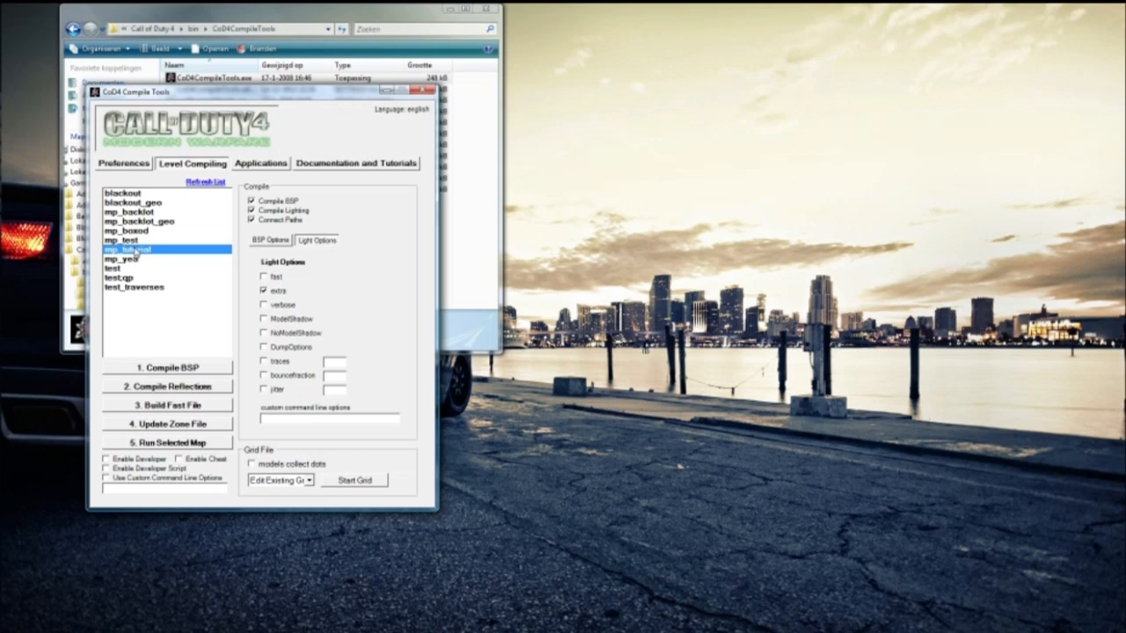
Compile the BSP, lighting and paths of mp_tutorial, quit the launched game, and dismiss the finished console
{"action": "left_click", "coordinate": [181, 370]}
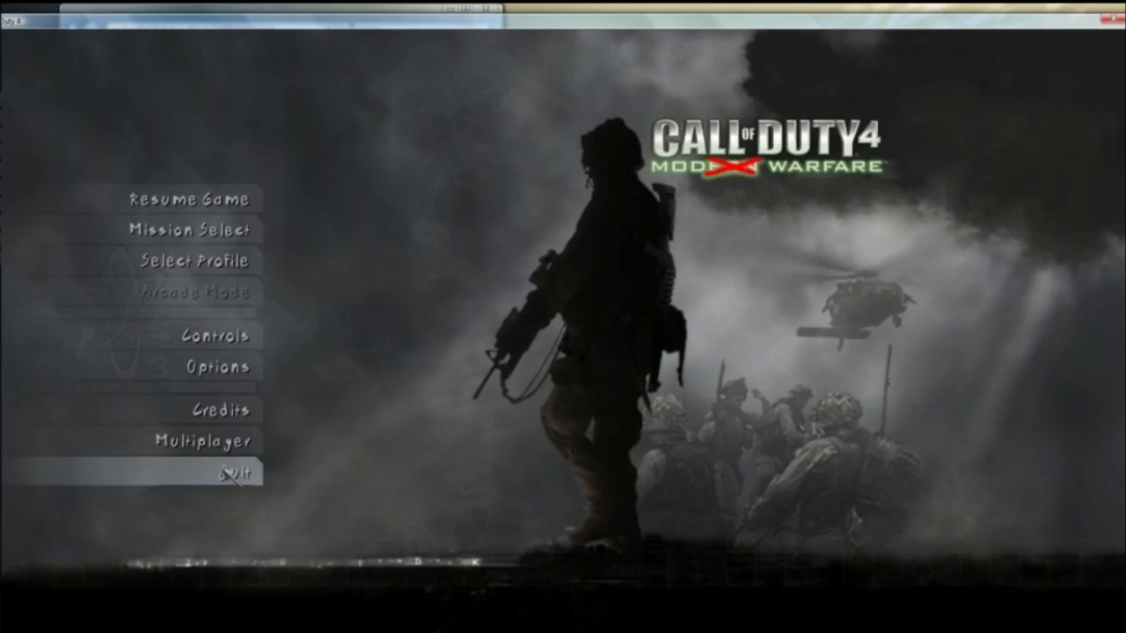
{"action": "left_click", "coordinate": [231, 473]}
{"action": "left_click", "coordinate": [447, 361]}
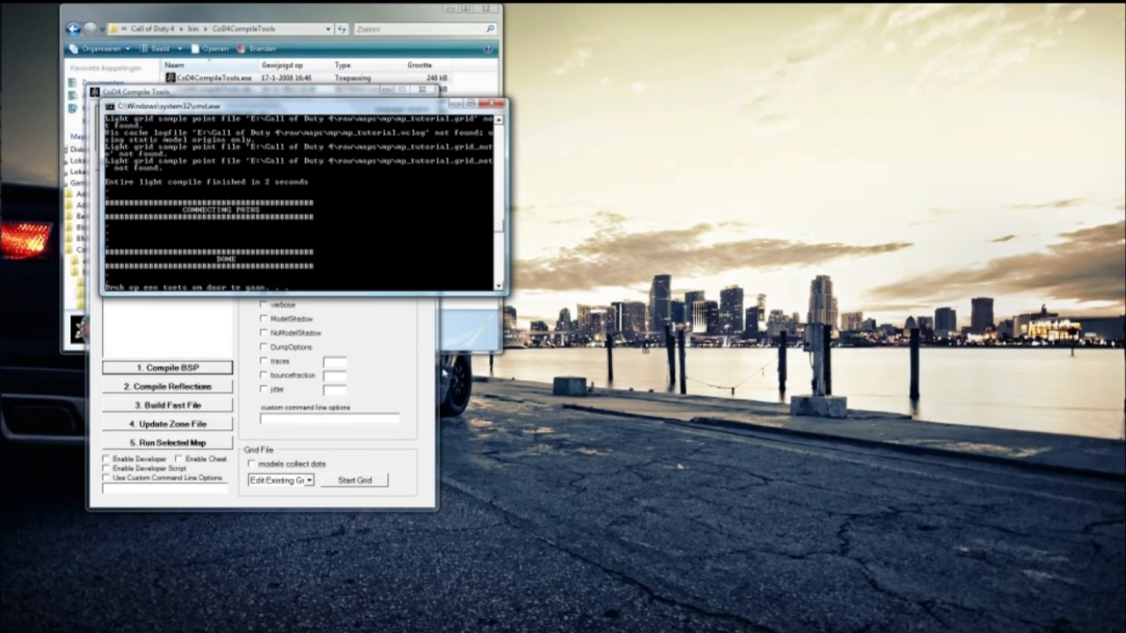
{"action": "key", "text": "Return"}
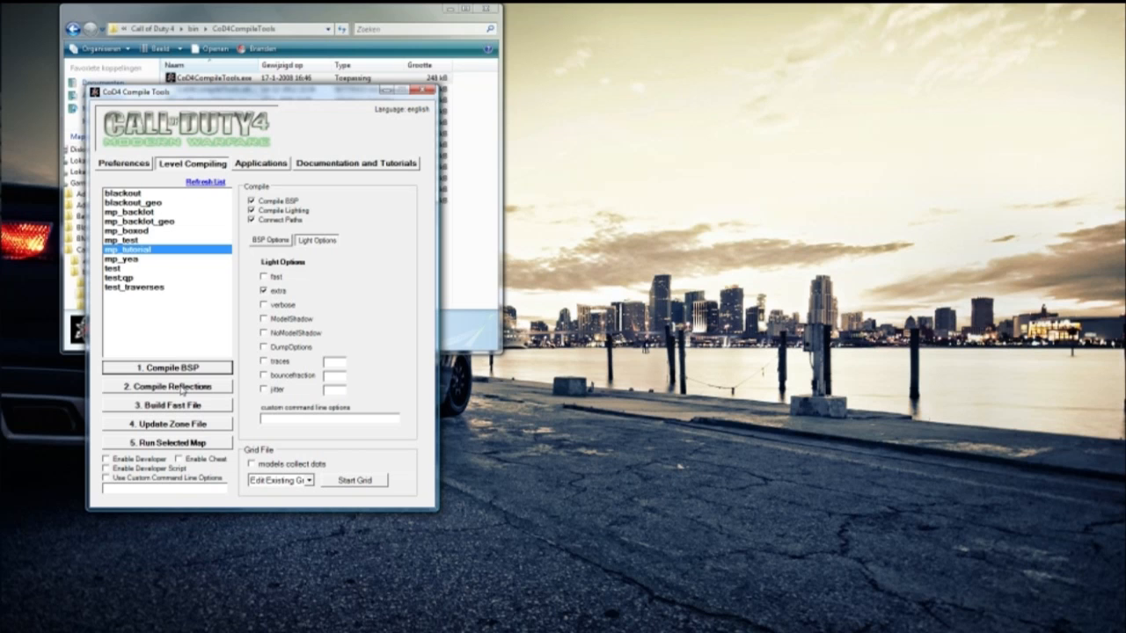
Compile the reflections for mp_tutorial, declining the optimal settings, and build its fast file with newly created zone files
{"action": "left_click", "coordinate": [169, 386]}
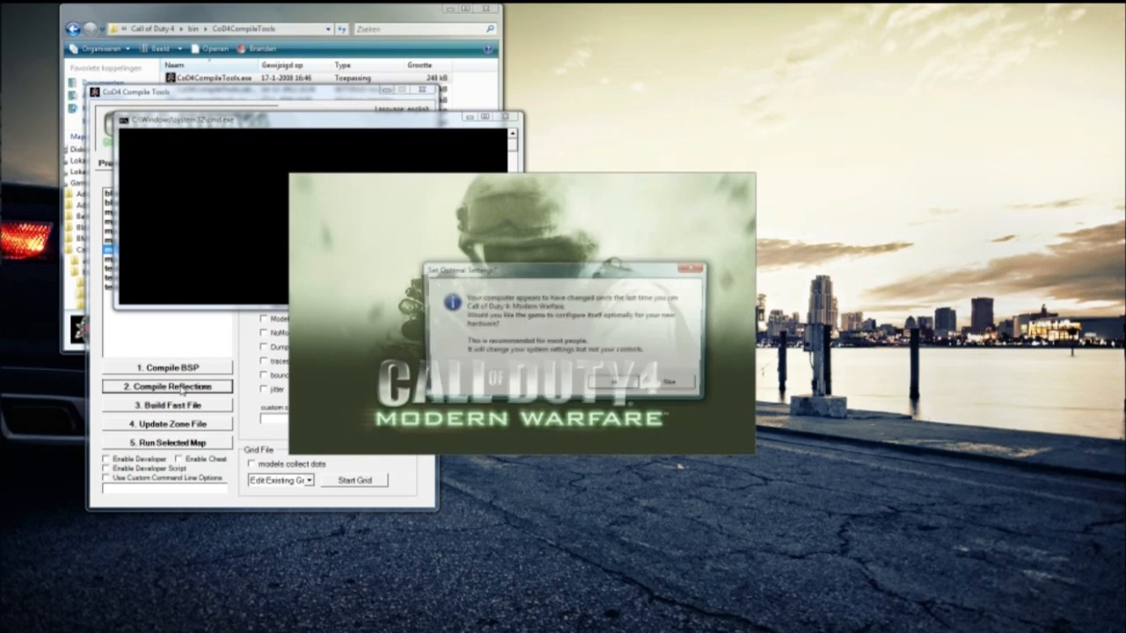
{"action": "left_click", "coordinate": [674, 383]}
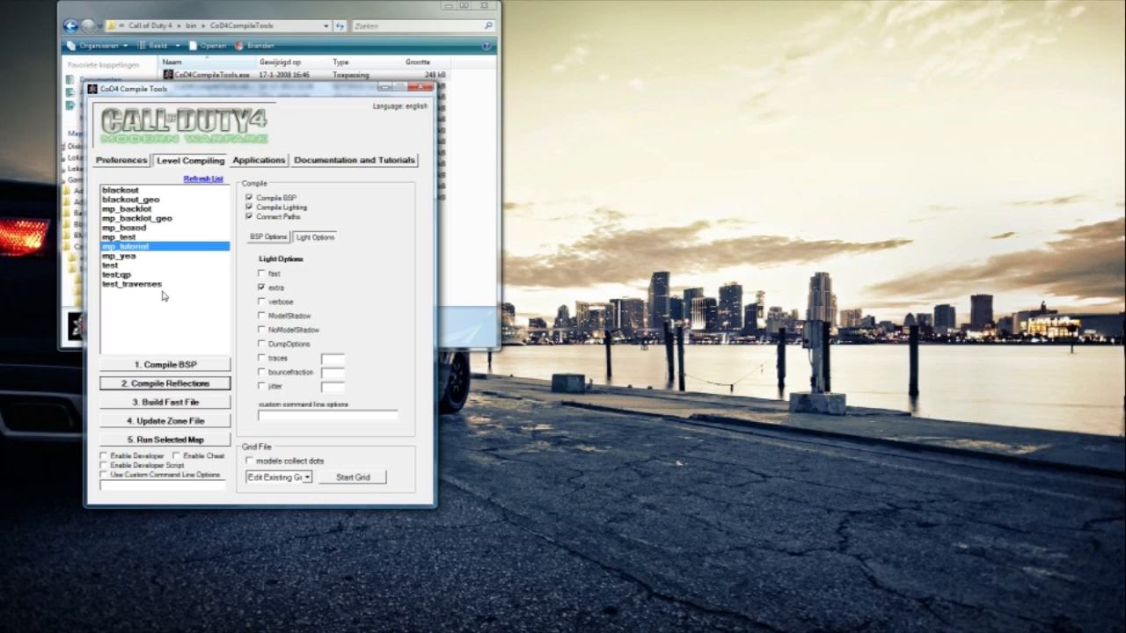
{"action": "left_click", "coordinate": [166, 405]}
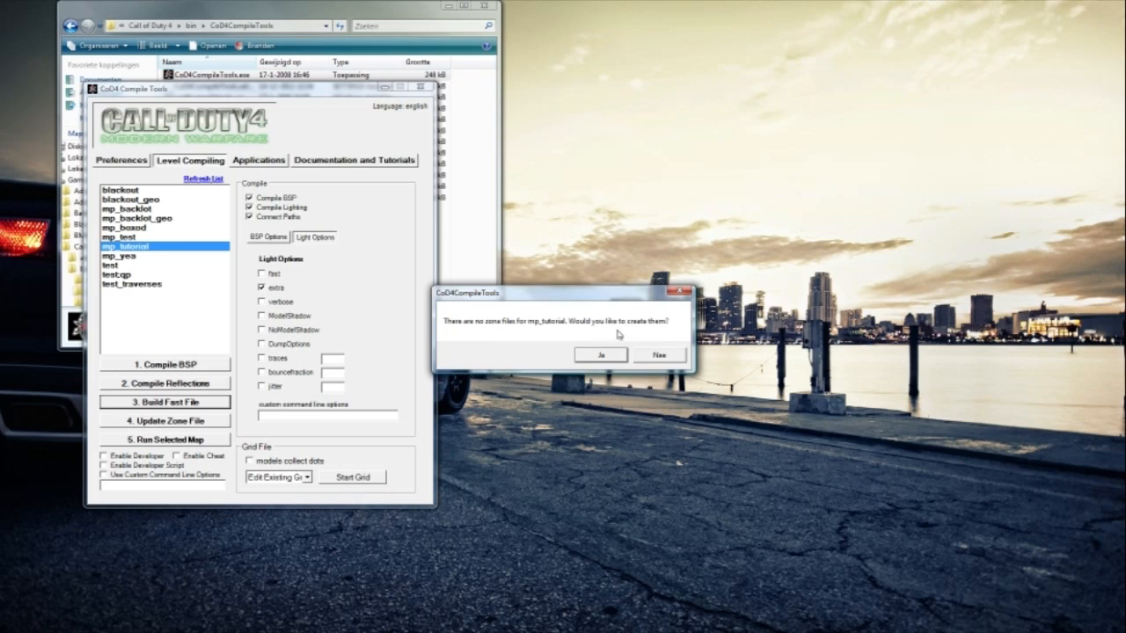
{"action": "left_click", "coordinate": [602, 354]}
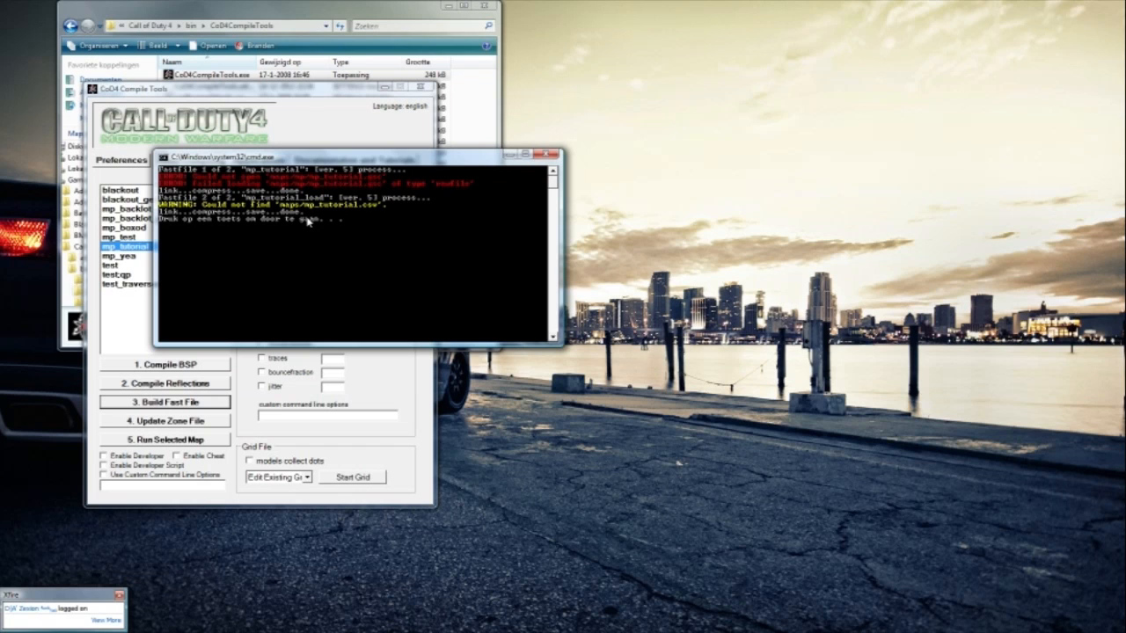
{"action": "key", "text": "Return"}
Remove the four sound entries from the zone source file mp_tutorial.csv and save it
{"action": "left_click", "coordinate": [176, 422]}
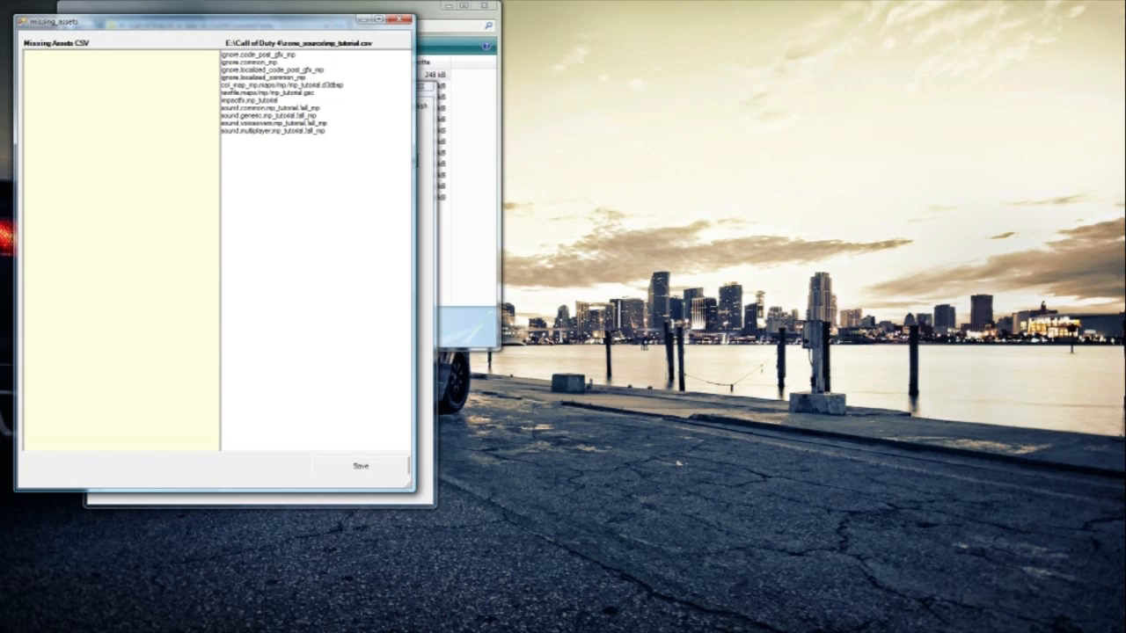
{"action": "left_click_drag", "start_coordinate": [95, 49], "coordinate": [103, 59]}
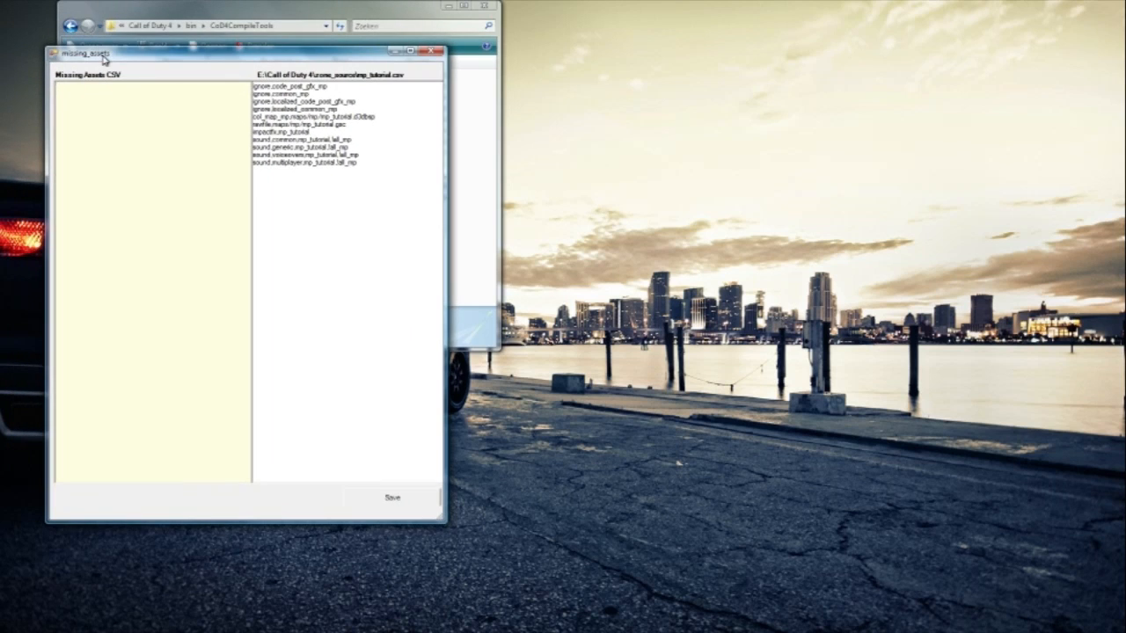
{"action": "left_click_drag", "start_coordinate": [358, 163], "coordinate": [253, 140]}
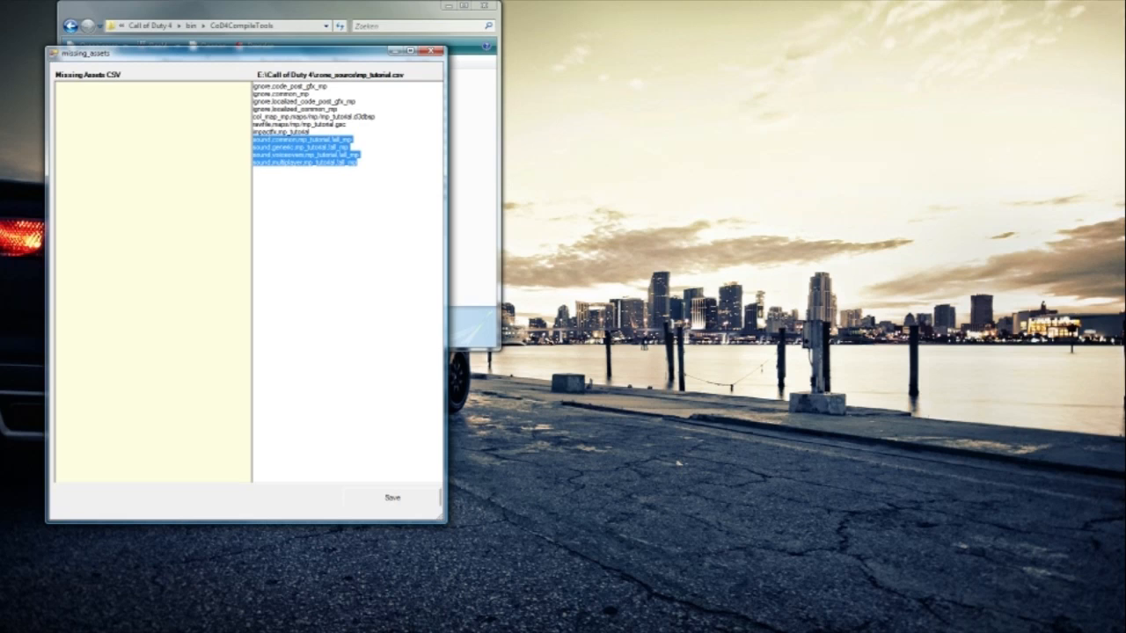
{"action": "key", "text": "Delete"}
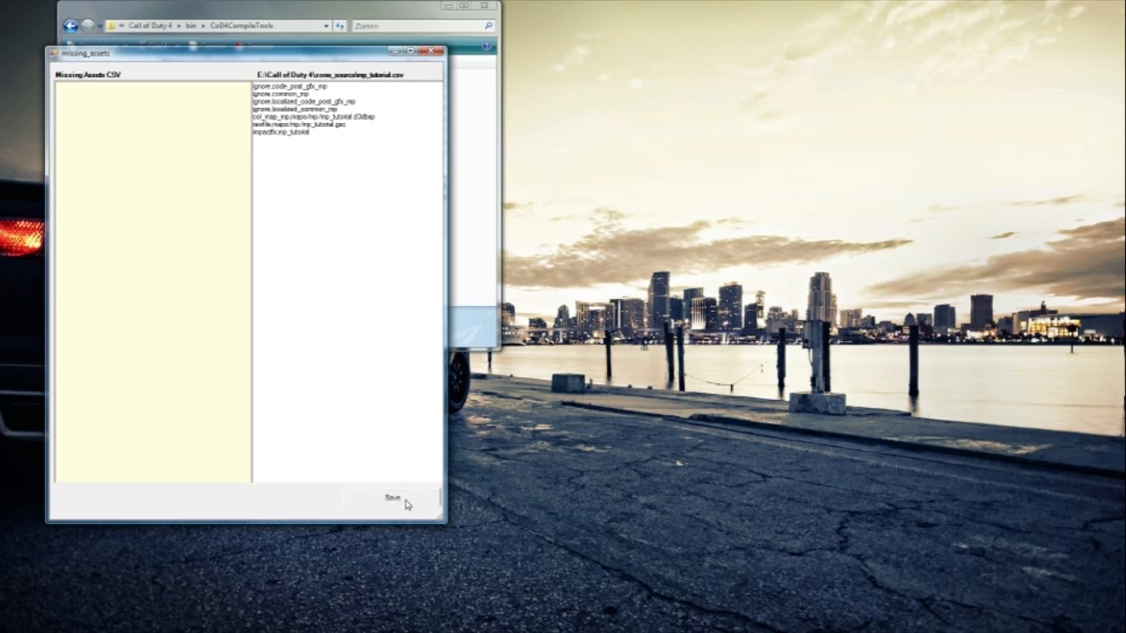
{"action": "left_click", "coordinate": [398, 498]}
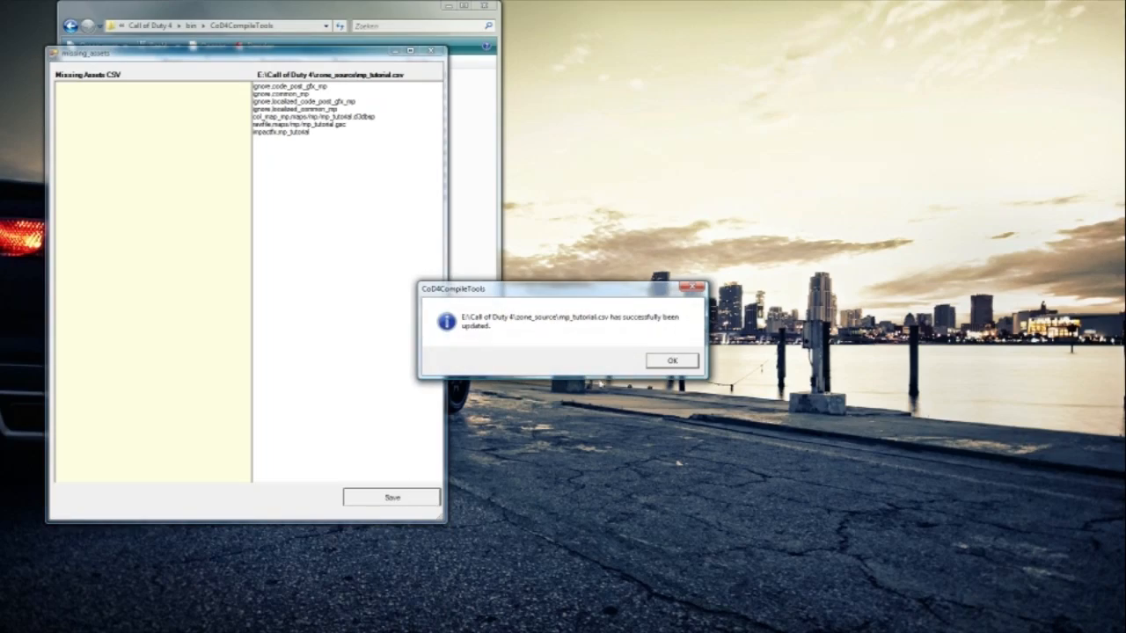
{"action": "left_click", "coordinate": [672, 362]}
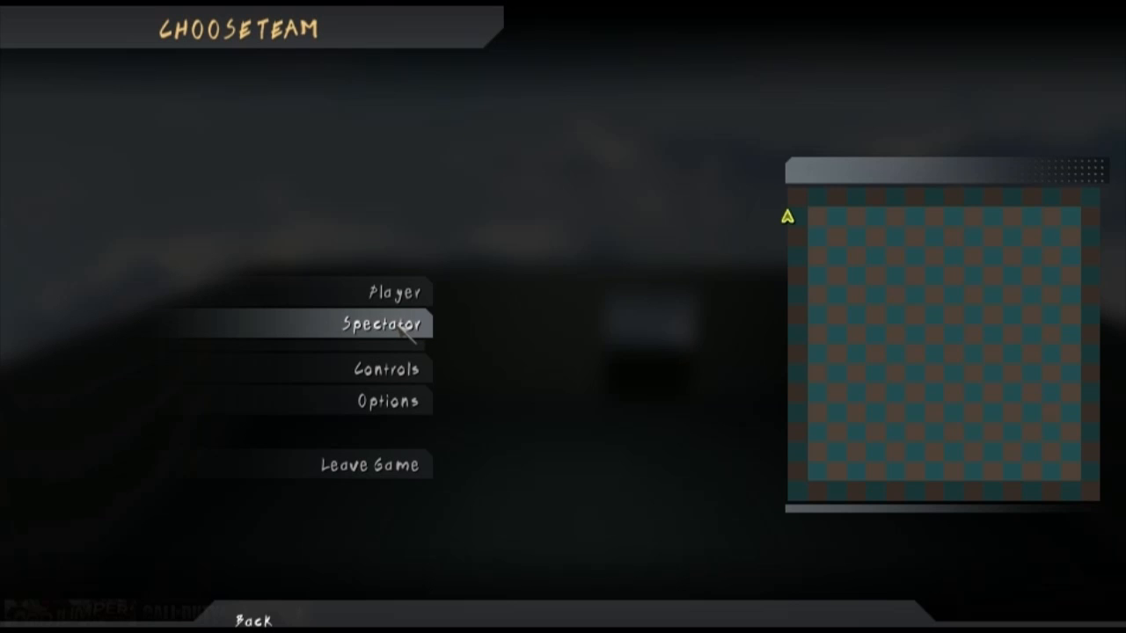
In the running Call of Duty 4 game, view the map as a spectator and join as a player
{"action": "left_click", "coordinate": [403, 327]}
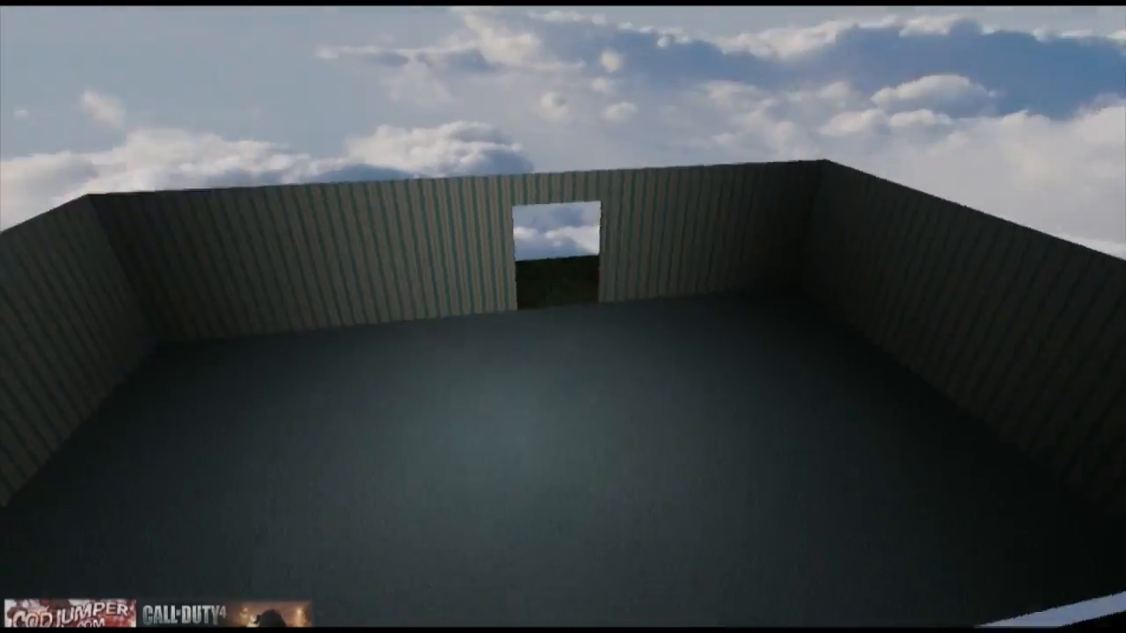
{"action": "key", "text": "Escape"}
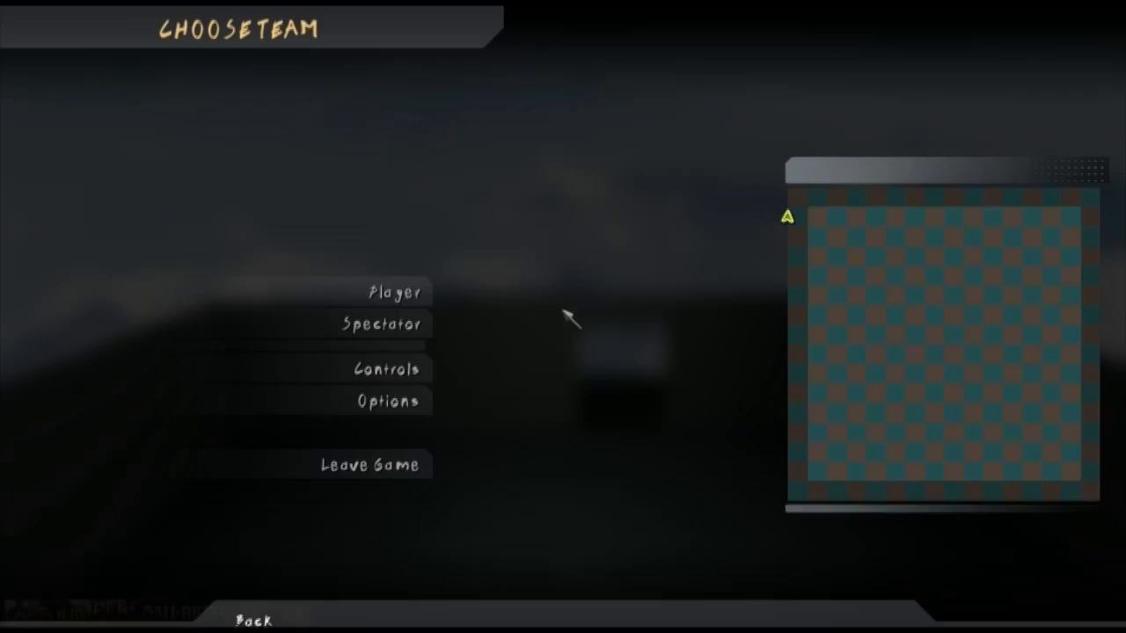
{"action": "left_click", "coordinate": [385, 304]}
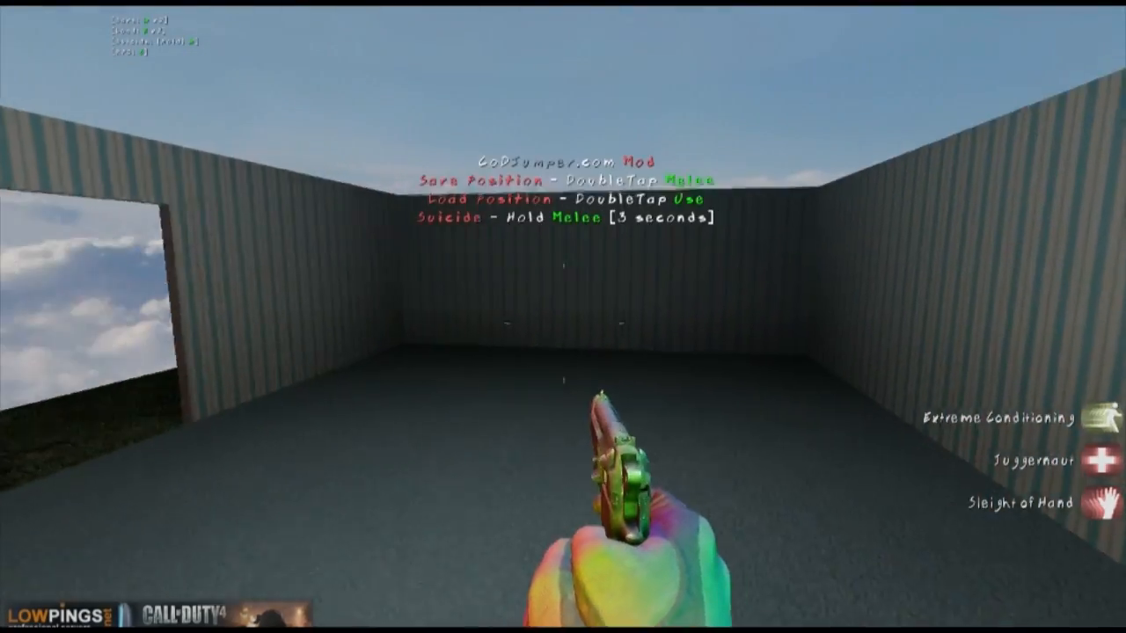
Walk out through the doorway to examine the grass strip and sky, and return into the room
{"action": "key", "text": "w"}
{"action": "key", "text": "shift"}
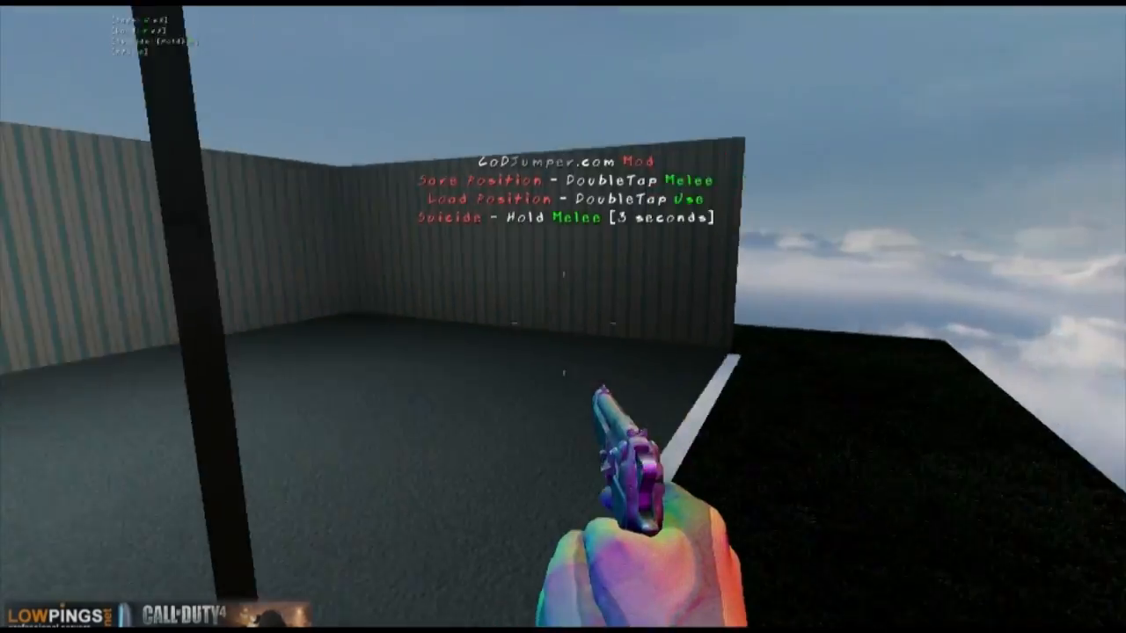
{"action": "right_click", "coordinate": [563, 324]}
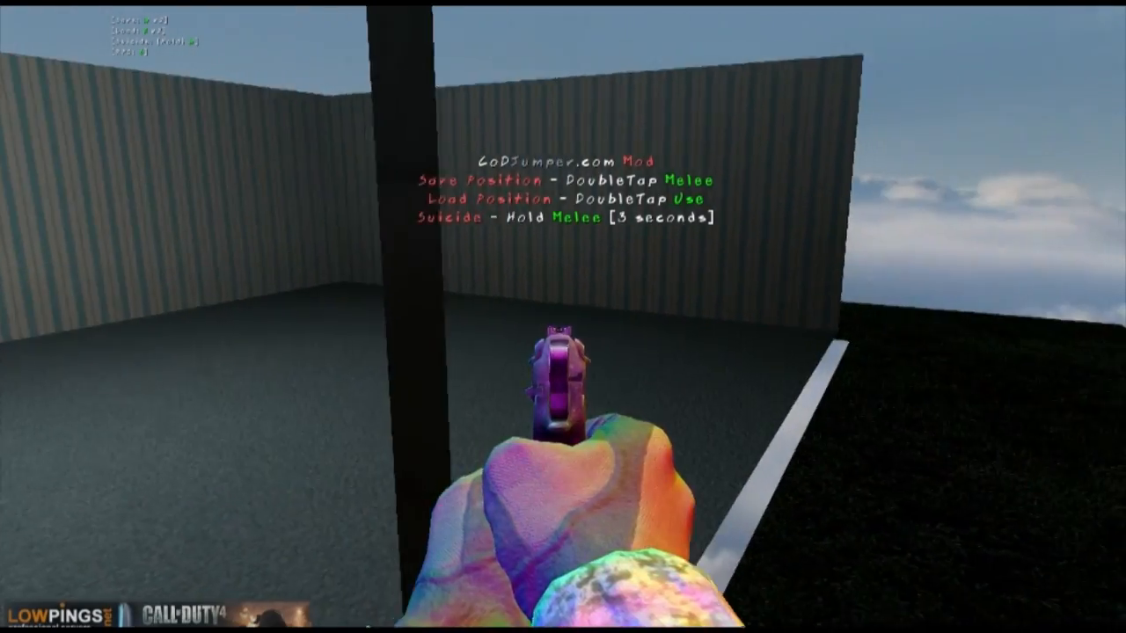
{"action": "right_click", "coordinate": [563, 324]}
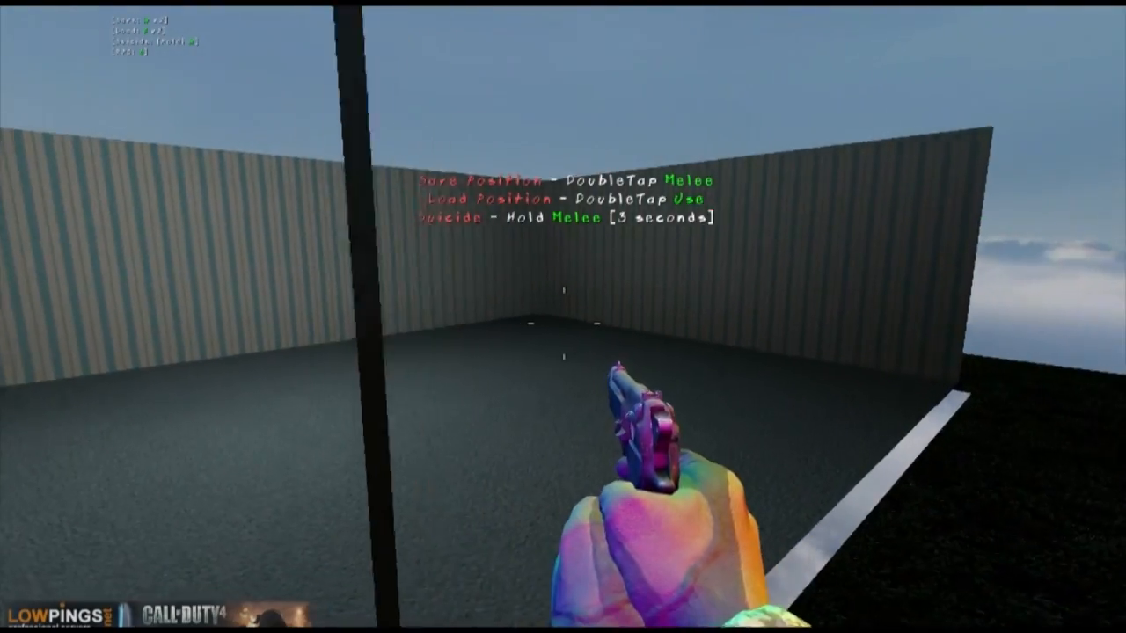
{"action": "key", "text": "w"}
{"action": "key", "text": "w"}
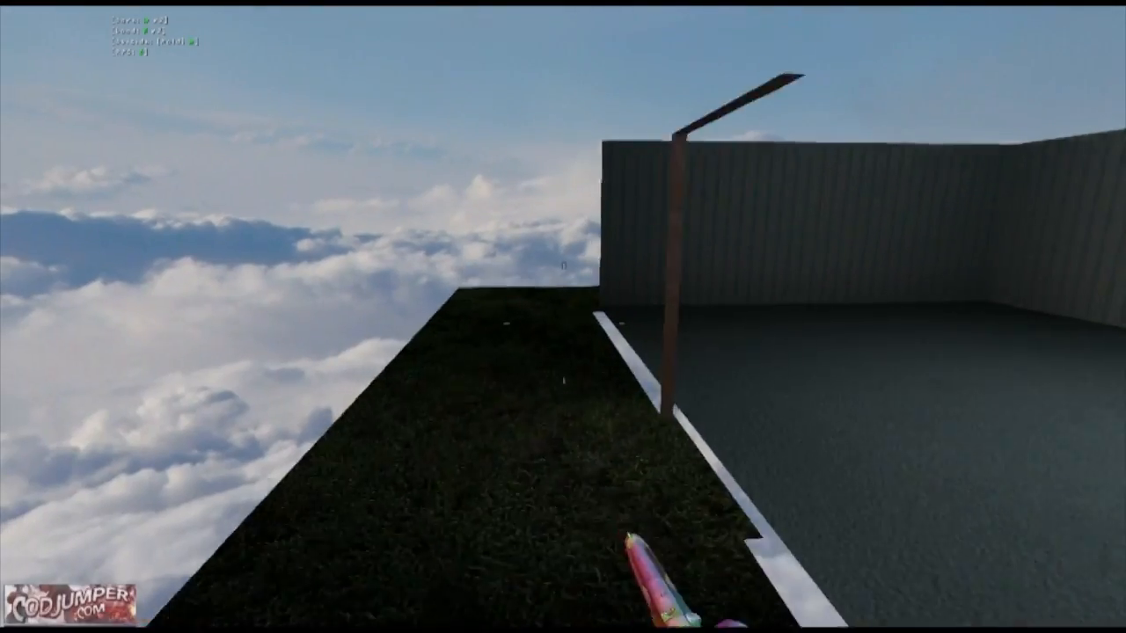
{"action": "key", "text": "w"}
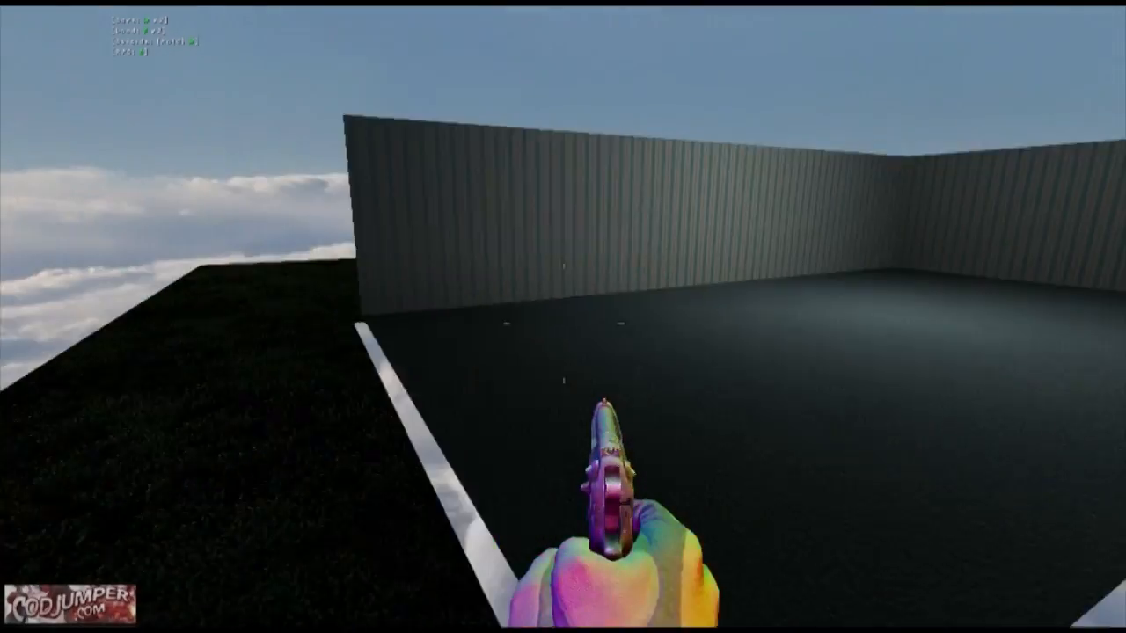
{"action": "key", "text": "w"}
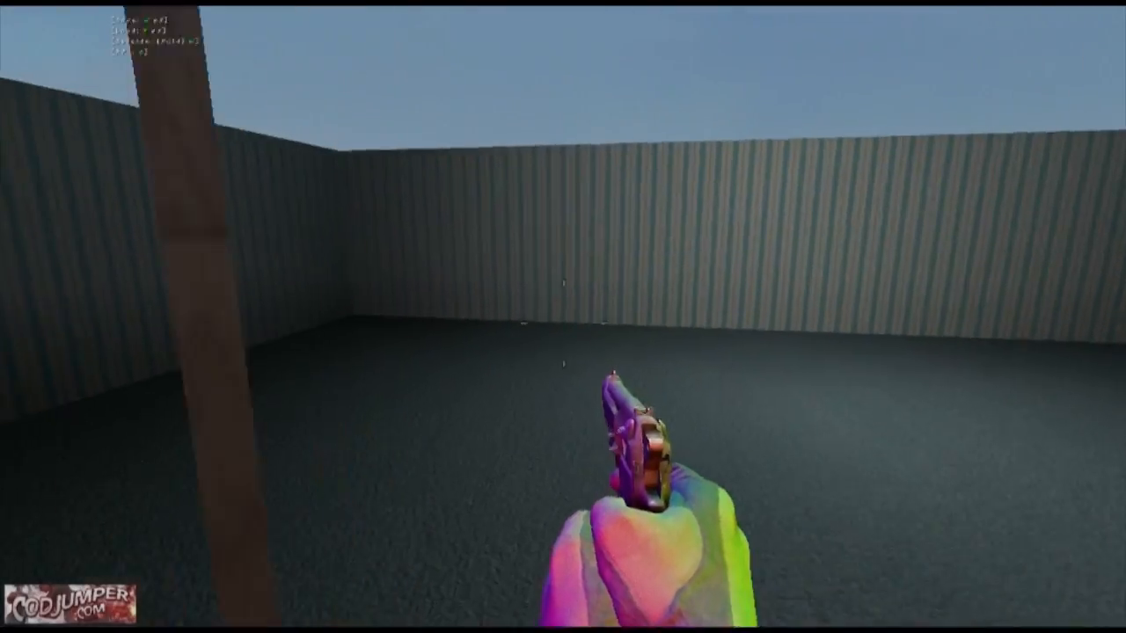
{"action": "key", "text": "w"}
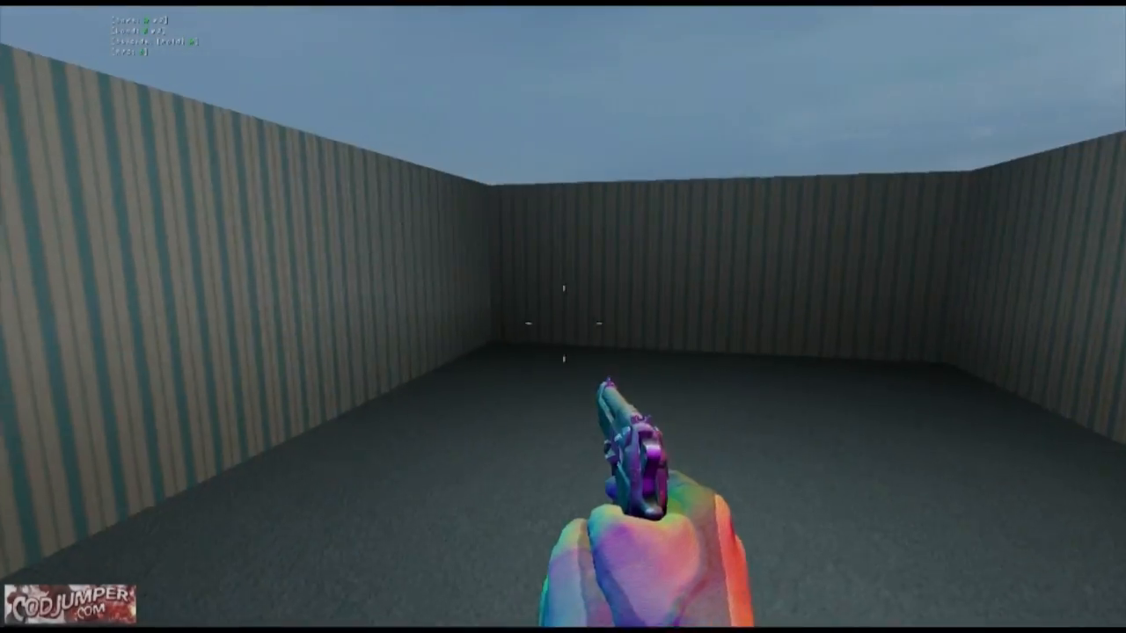
Walk around inside the room to examine the doorway, striped walls and floor lighting
{"action": "key", "text": "w"}
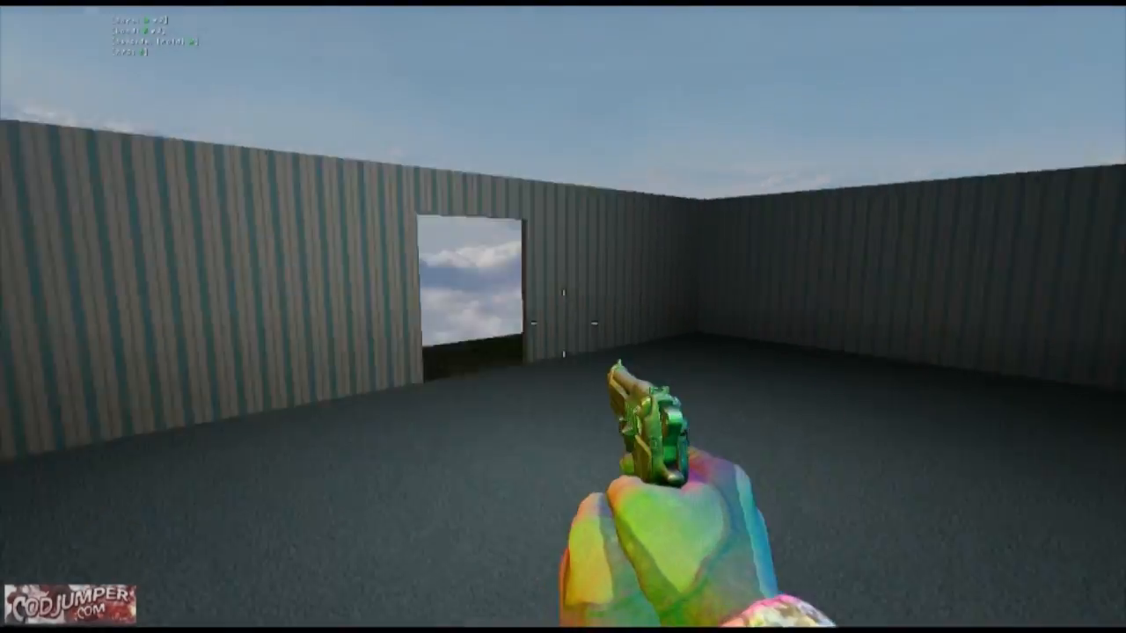
{"action": "key", "text": "s"}
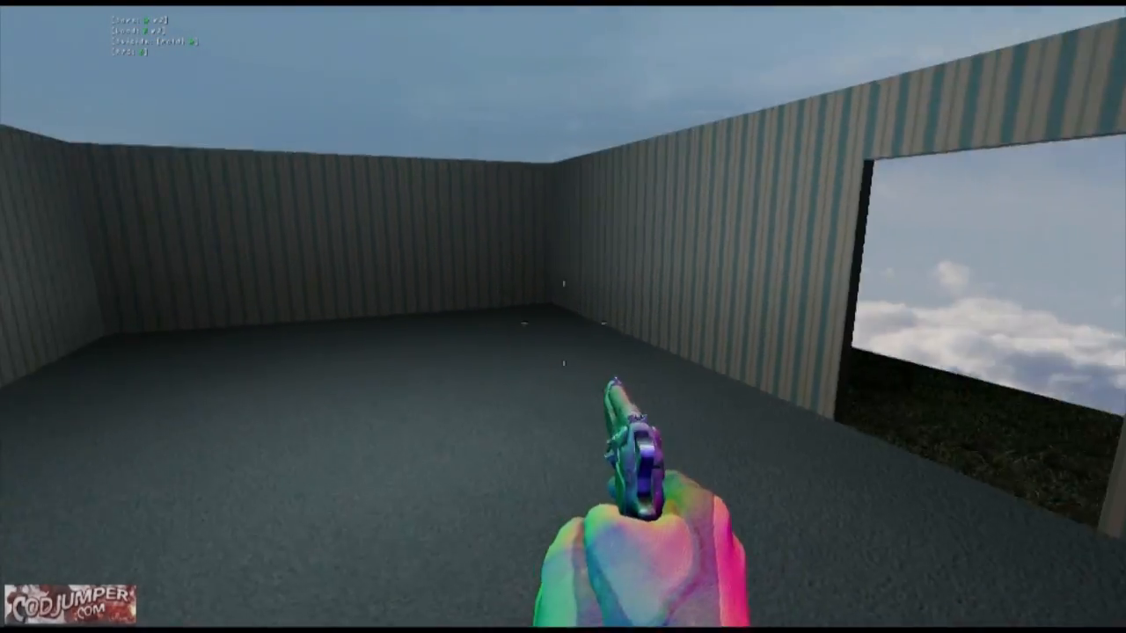
{"action": "key", "text": "w"}
{"action": "key", "text": "w"}
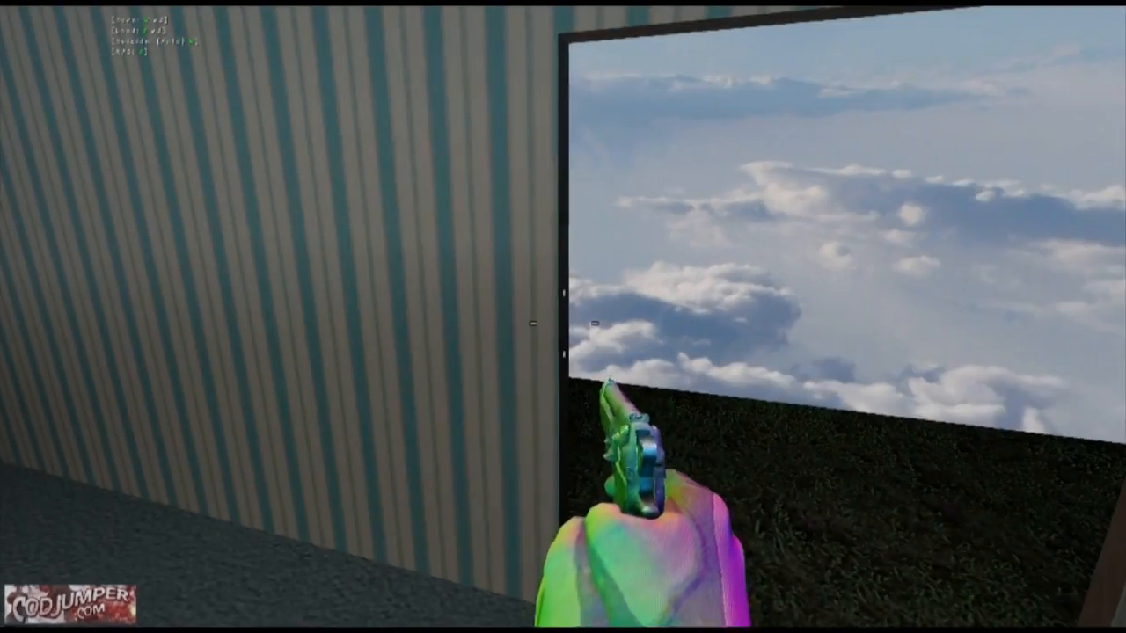
{"action": "key", "text": "w"}
{"action": "key", "text": "w"}
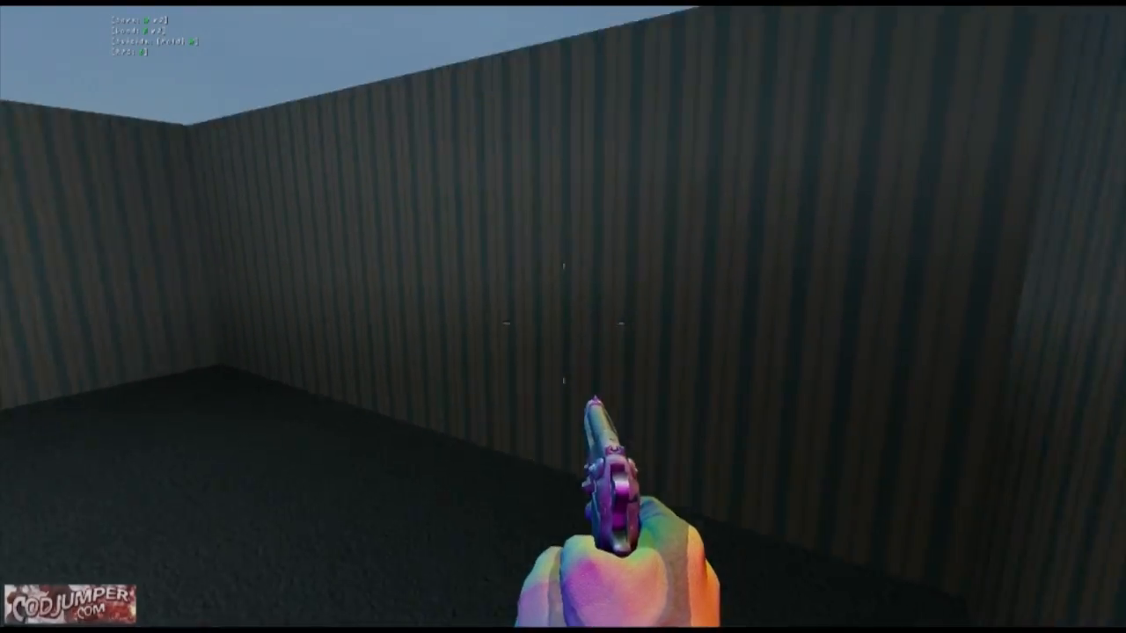
{"action": "key", "text": "w"}
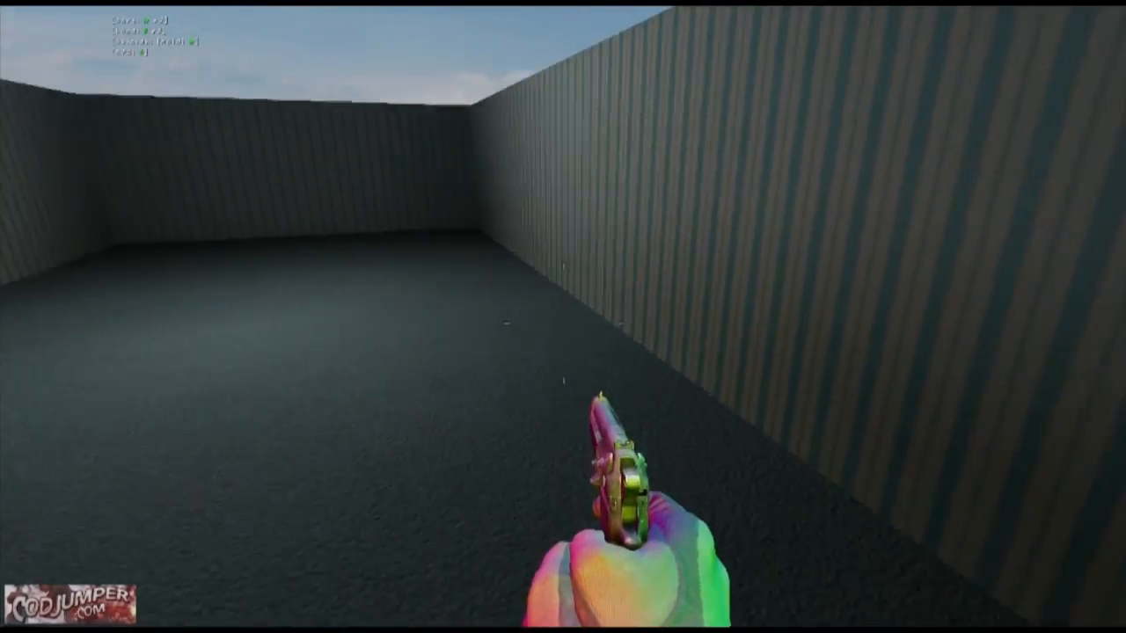
{"action": "key", "text": "w"}
{"action": "key", "text": "w"}
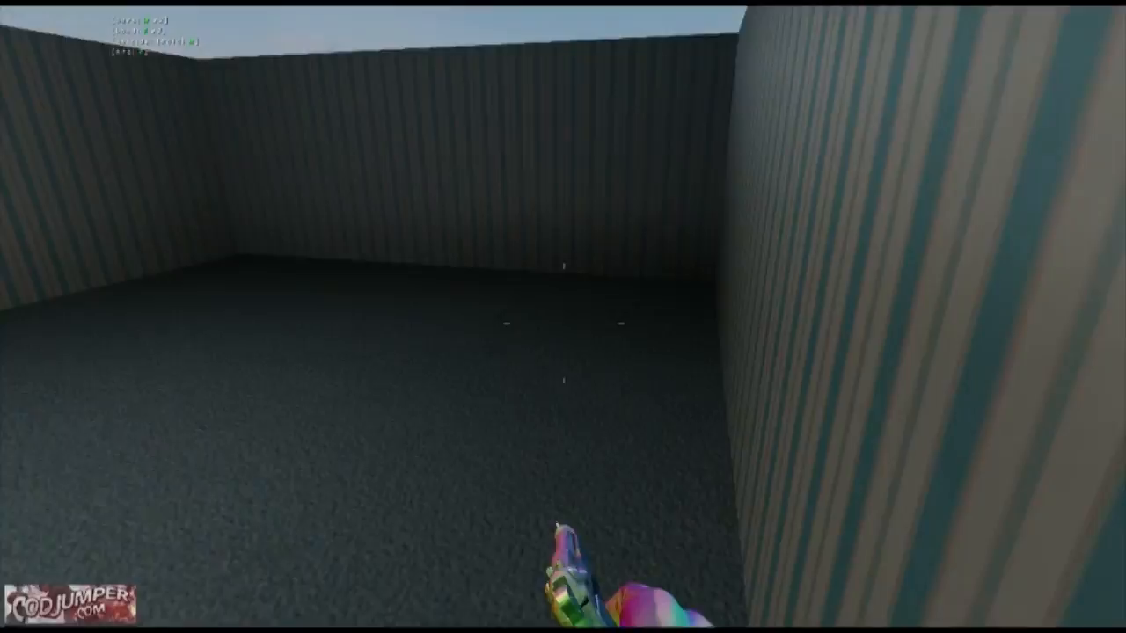
{"action": "key", "text": "w"}
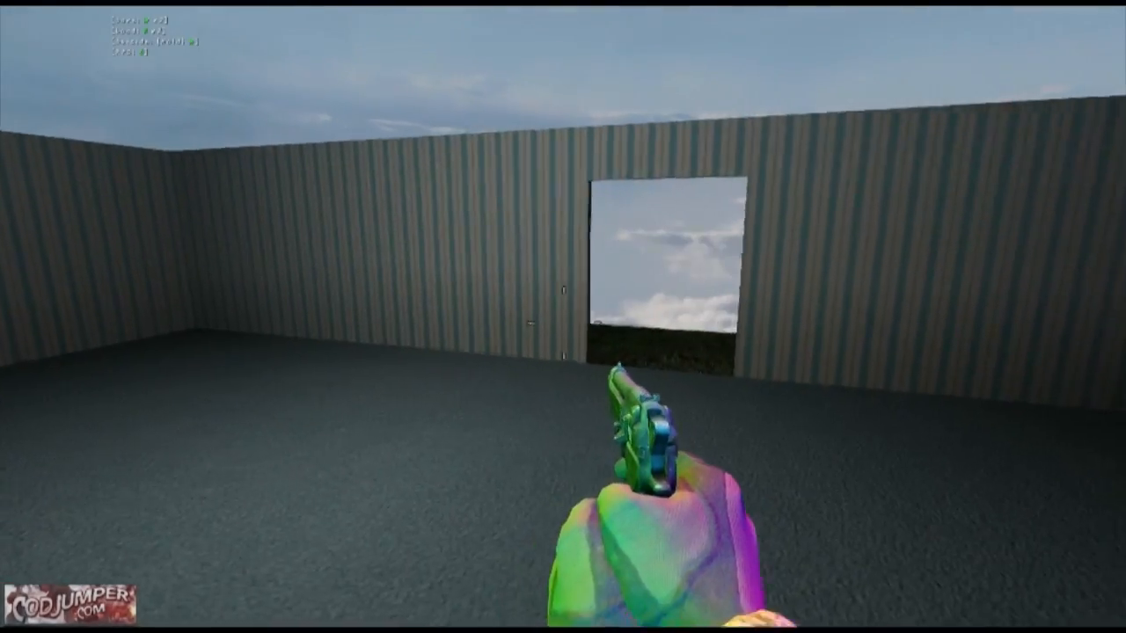
Go out onto the grass again, re-enter the room, and examine its corners and the wall with the doorway
{"action": "key", "text": "w"}
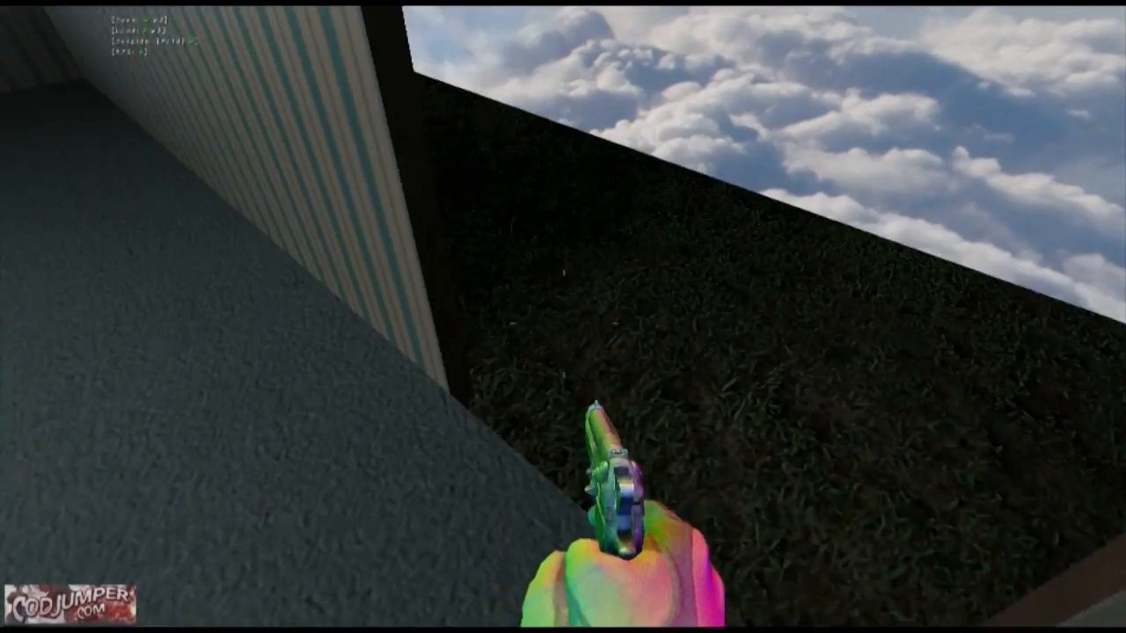
{"action": "key", "text": "w"}
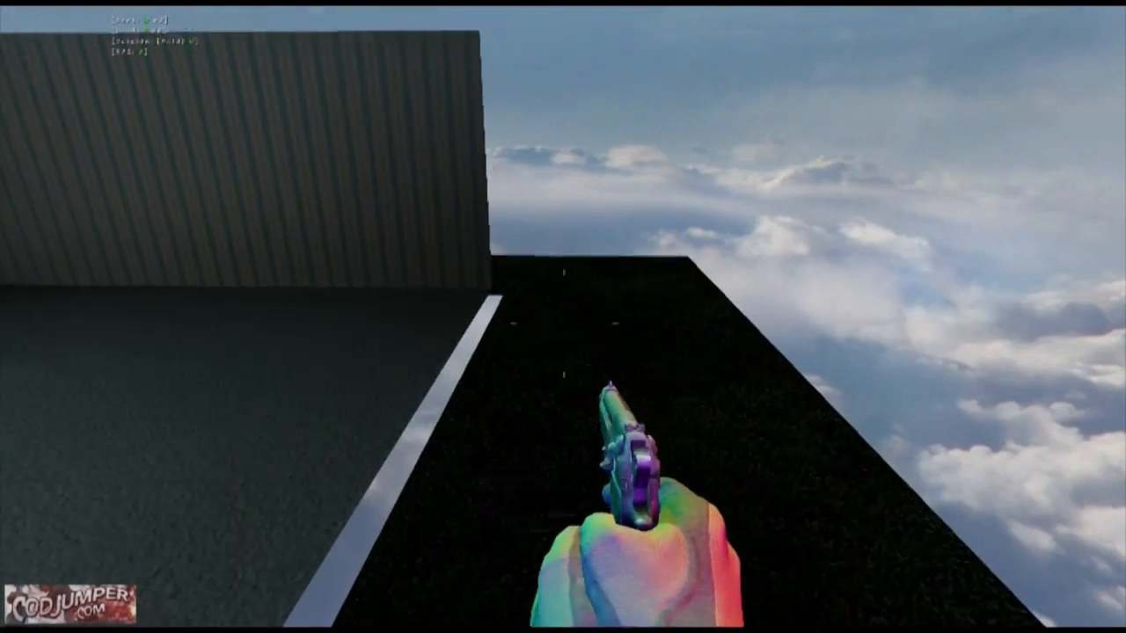
{"action": "key", "text": "w"}
{"action": "key", "text": "a"}
{"action": "key", "text": "w"}
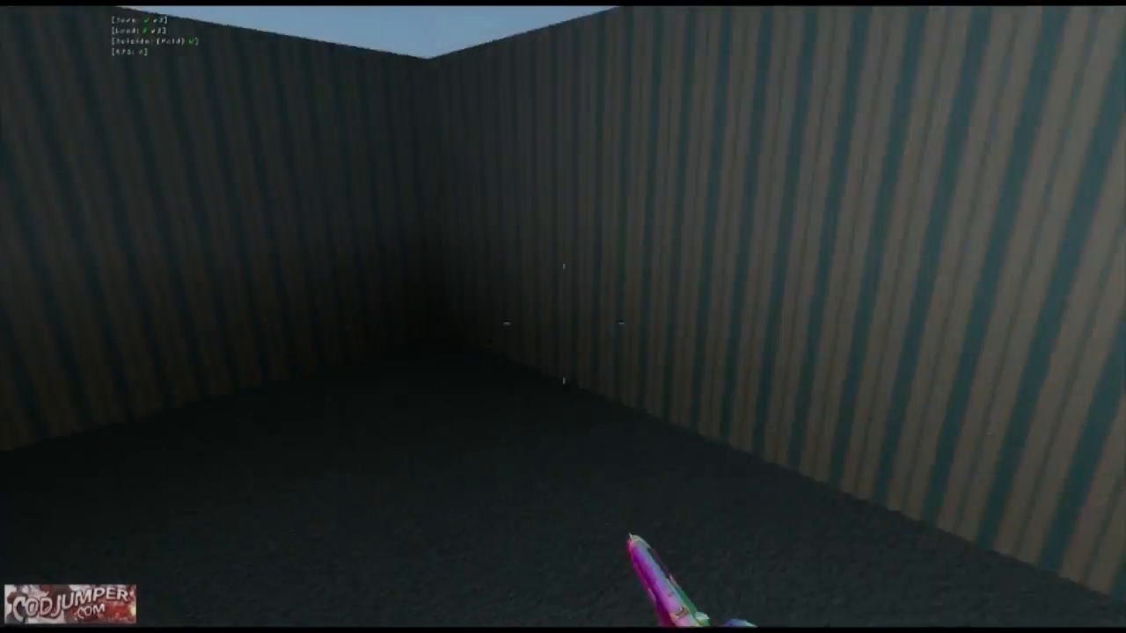
{"action": "key", "text": "w"}
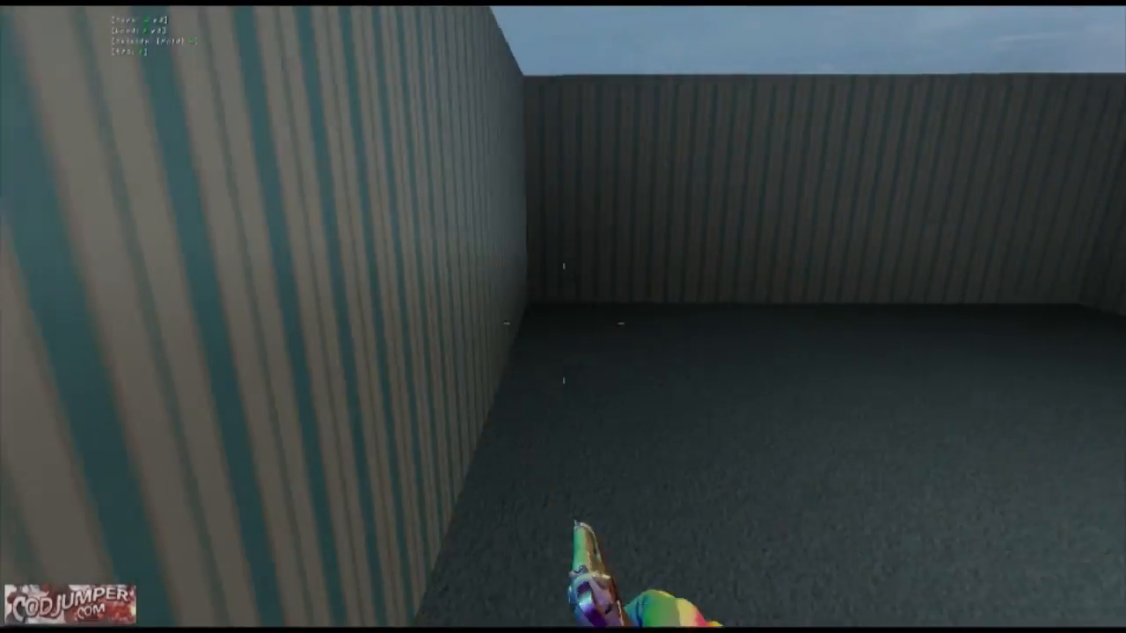
{"action": "key", "text": "w"}
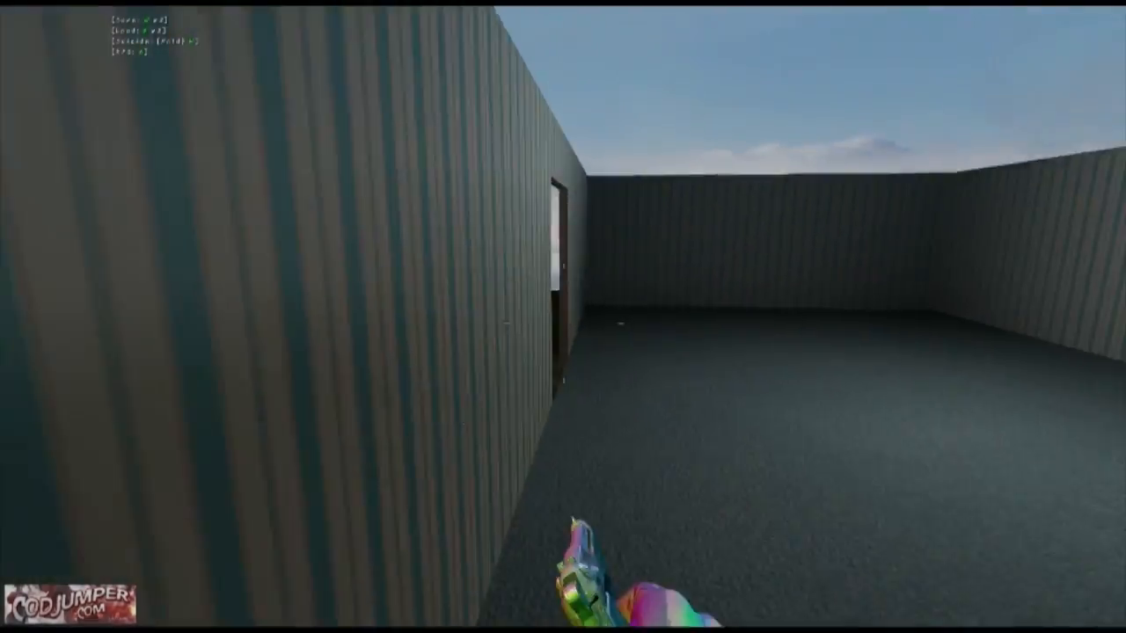
{"action": "key", "text": "w"}
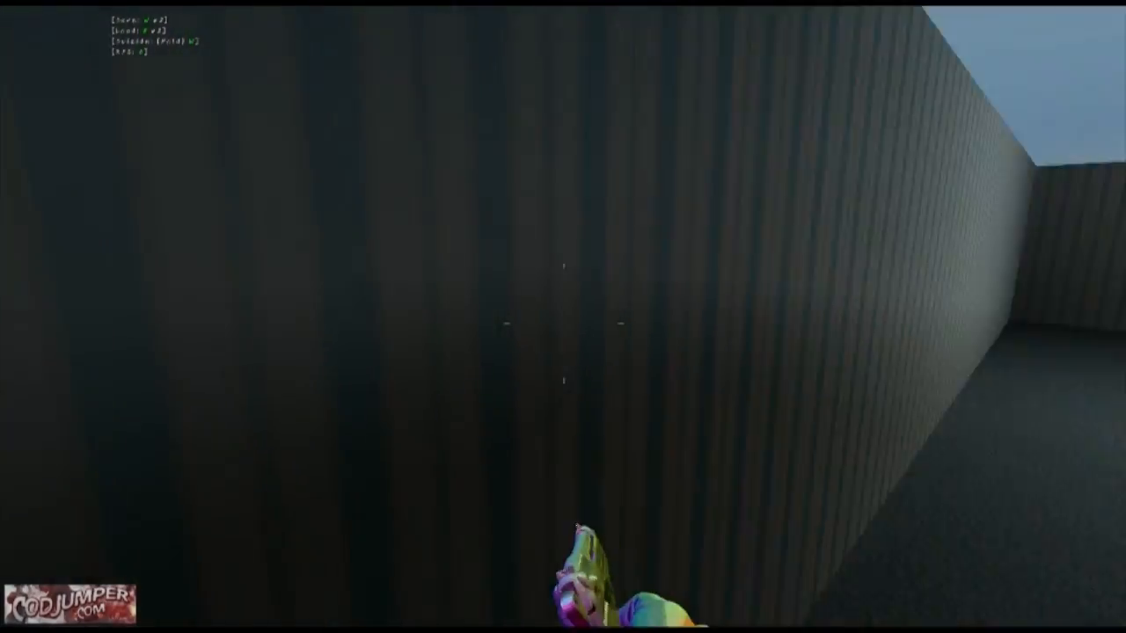
{"action": "key", "text": "w"}
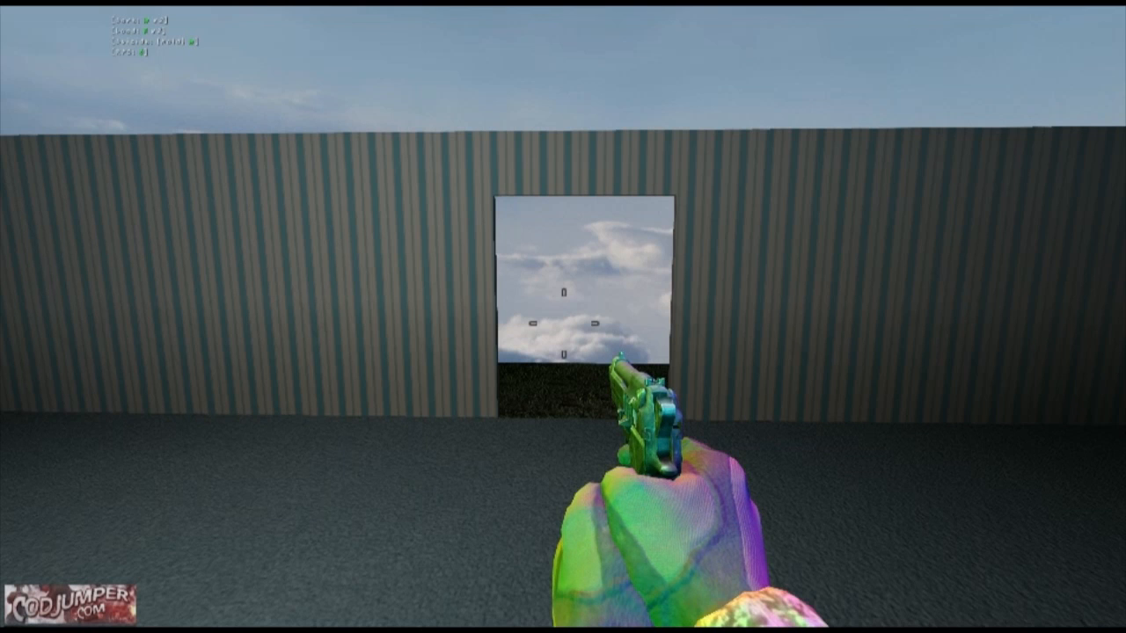
{"action": "key", "text": "s"}
{"action": "key", "text": "d"}
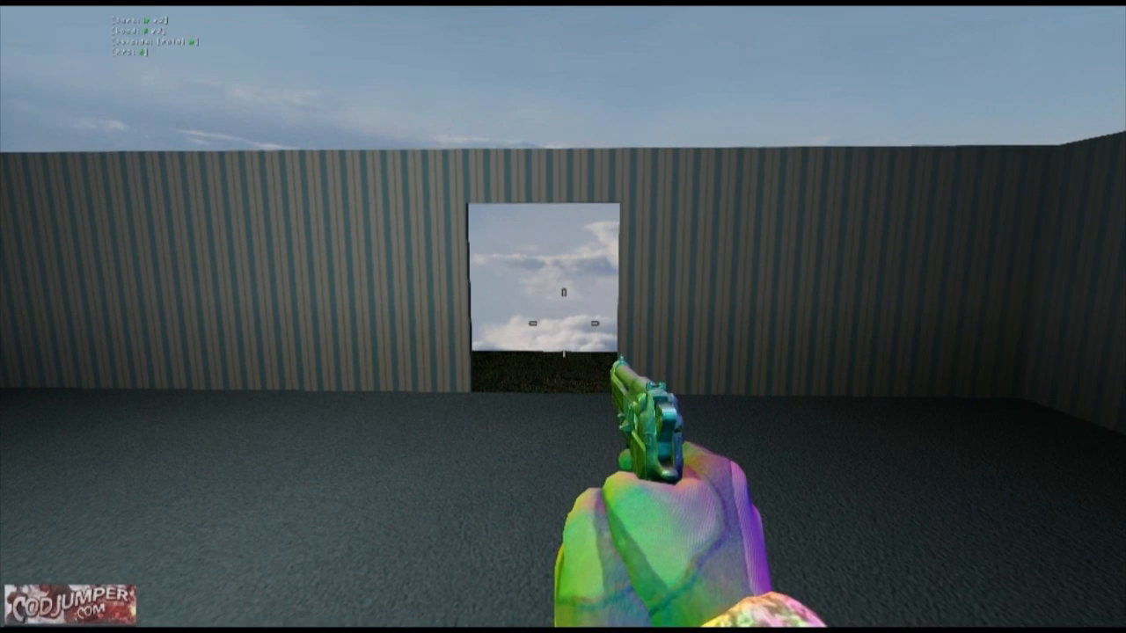